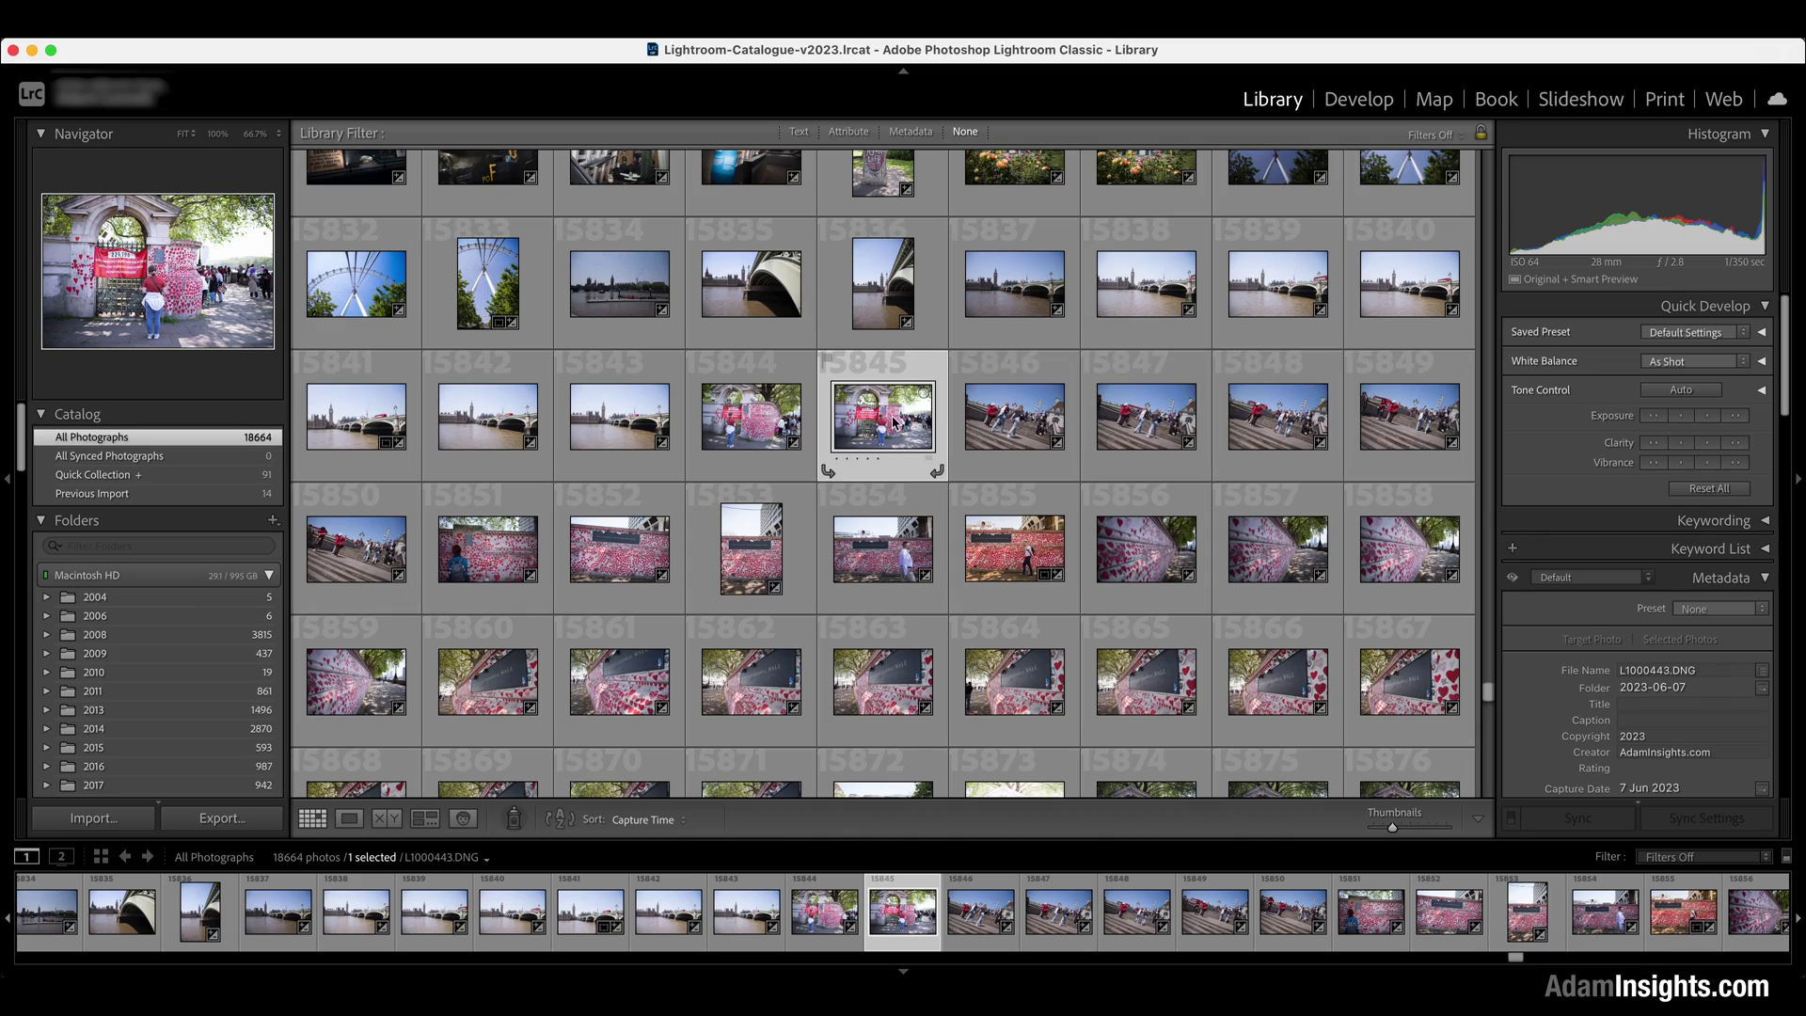
- Open the photo L1000443.DNG for developing and look through the available colour and black-and-white profiles
double_click(937, 470)
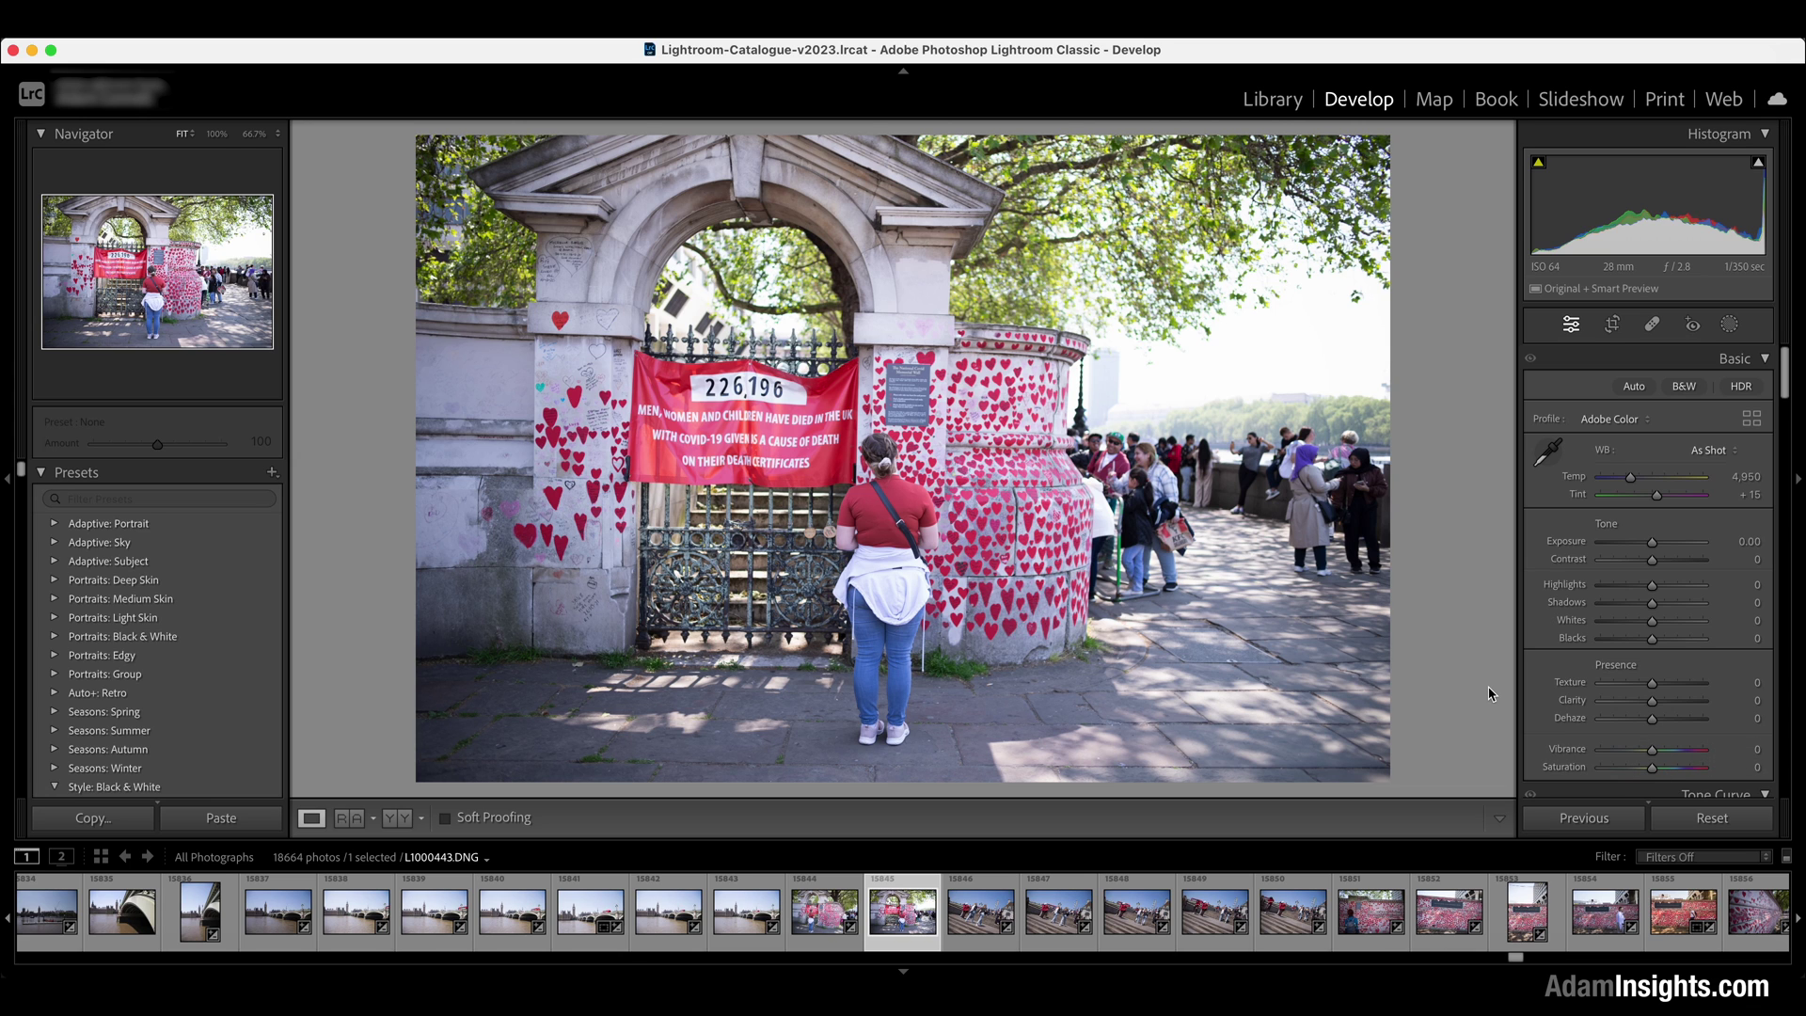
click(1751, 421)
scroll(1784, 453, down, 2)
scroll(1784, 454, down, 10)
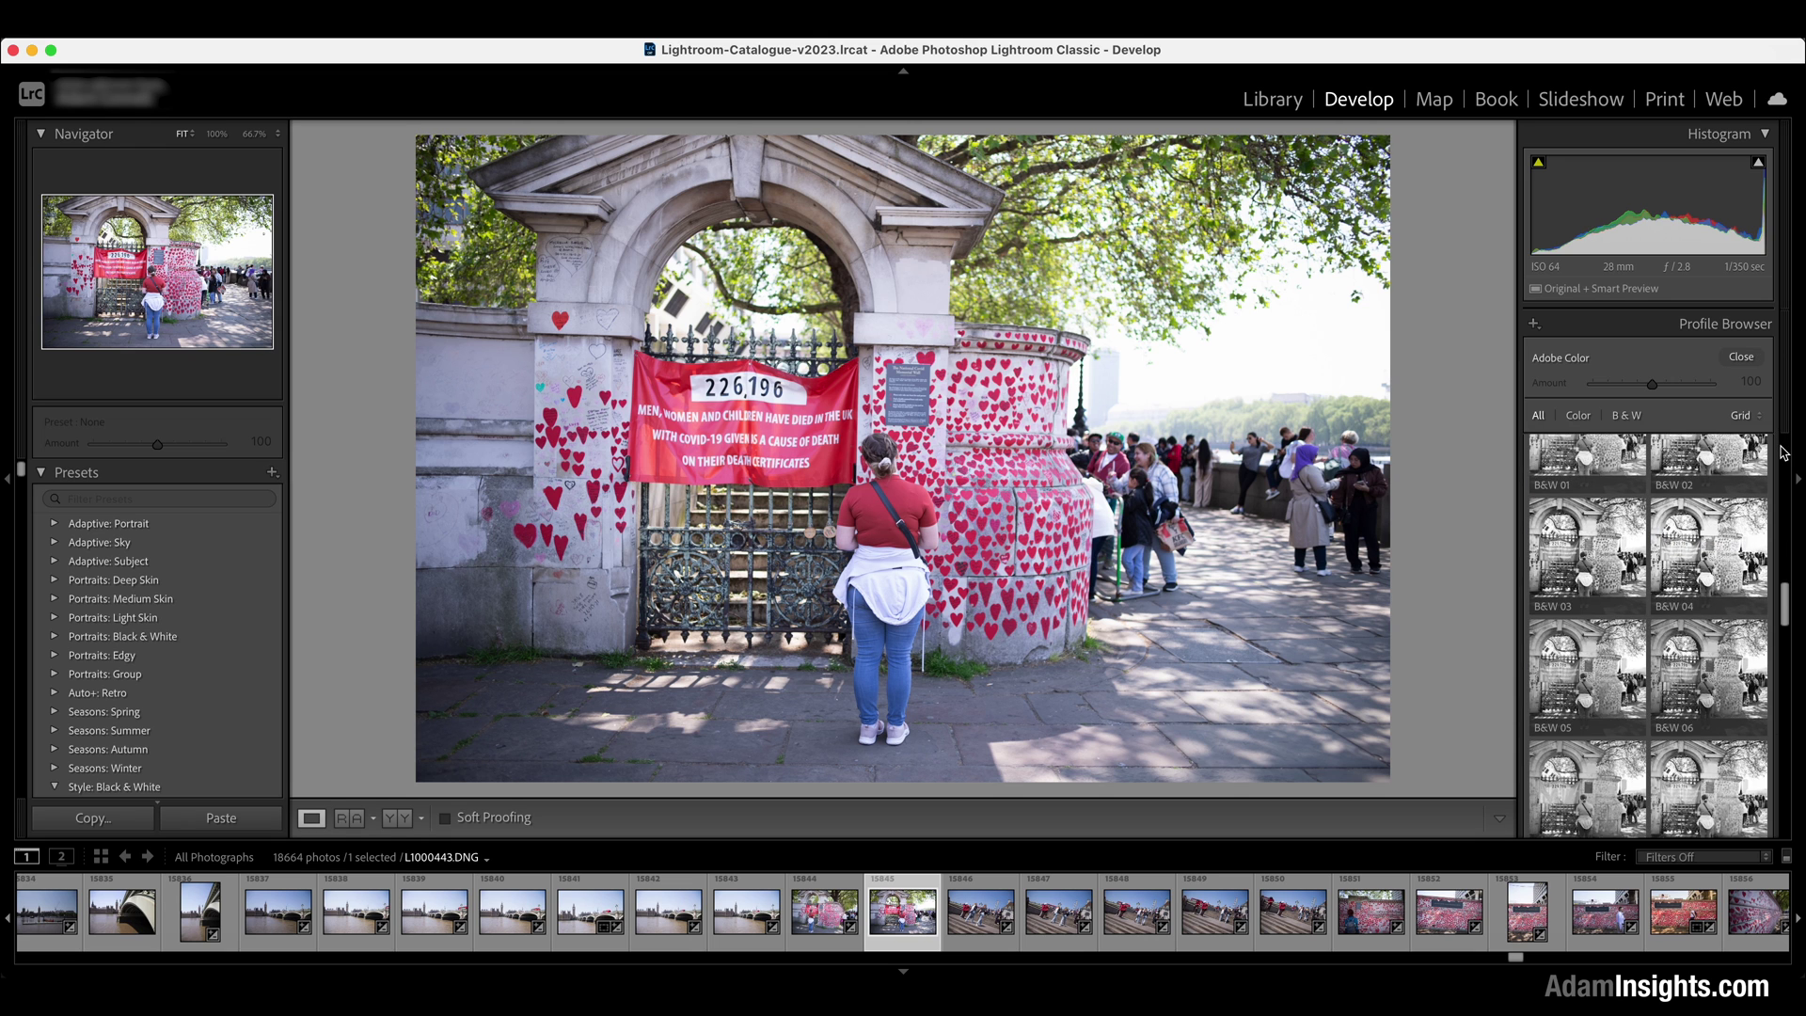
click(1740, 356)
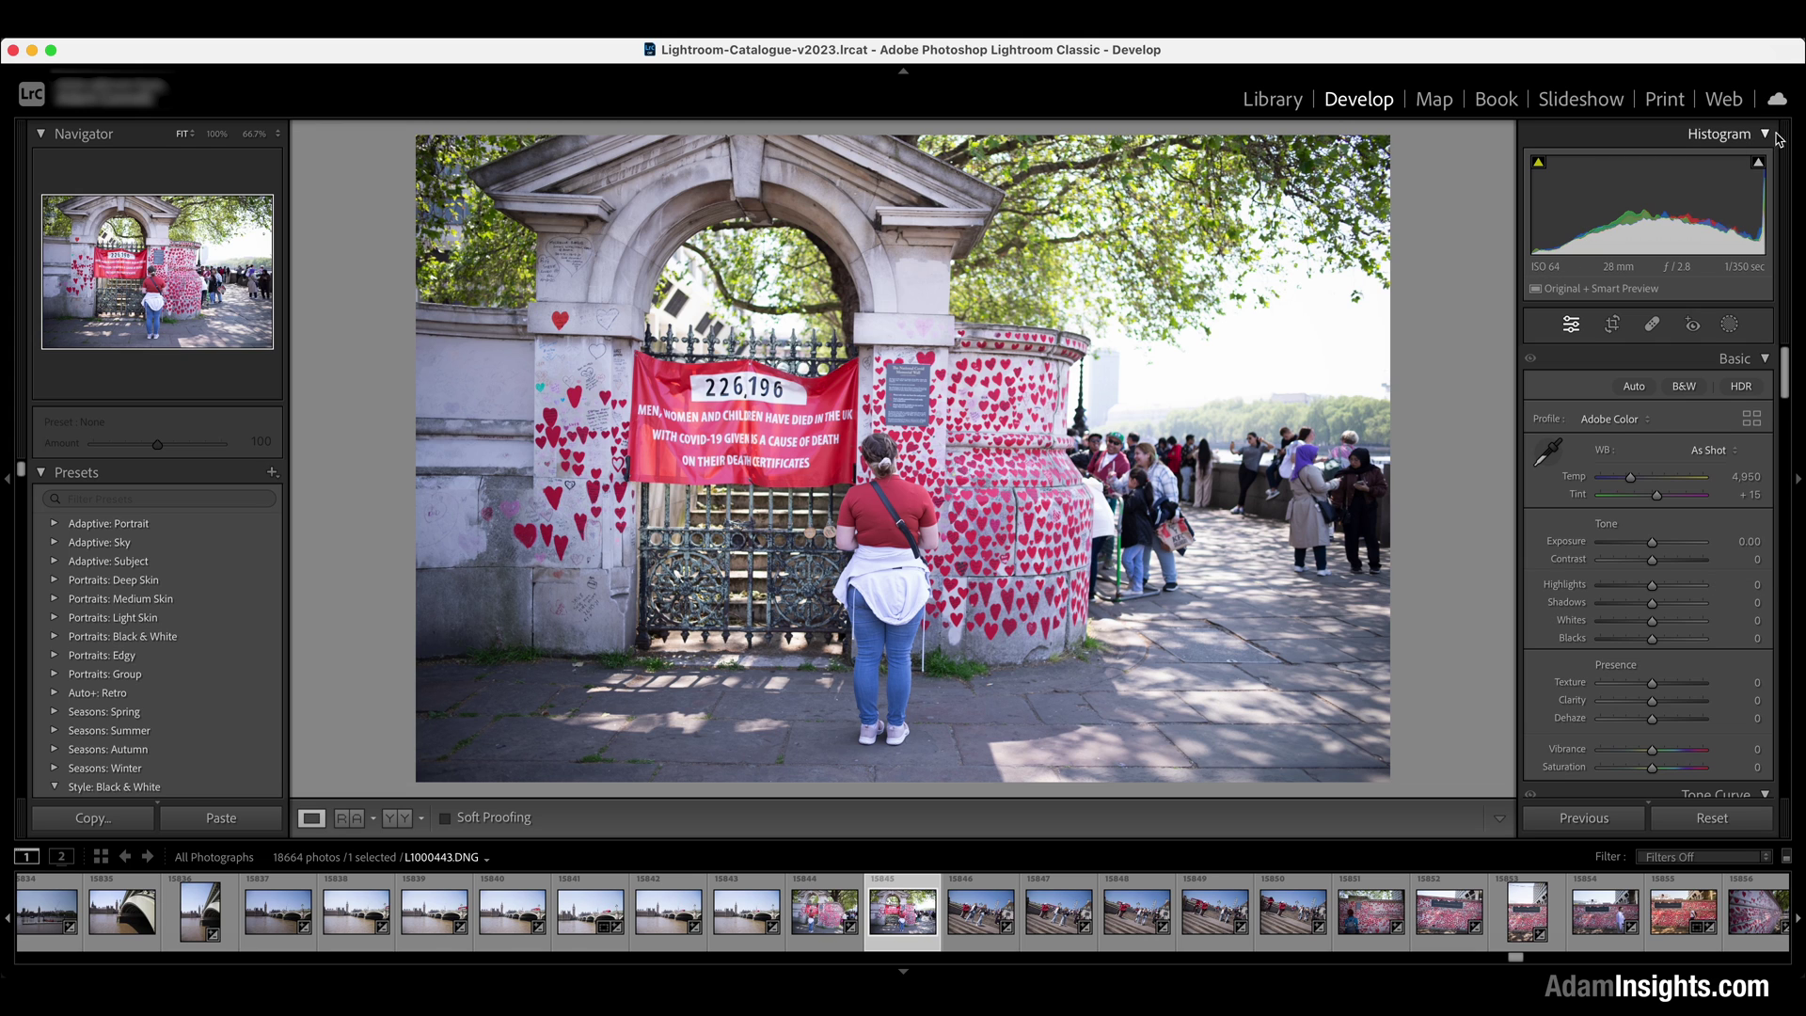
- Collapse the histogram and correct the memorial gate's perspective with a Guided Upright transform
key(super+0)
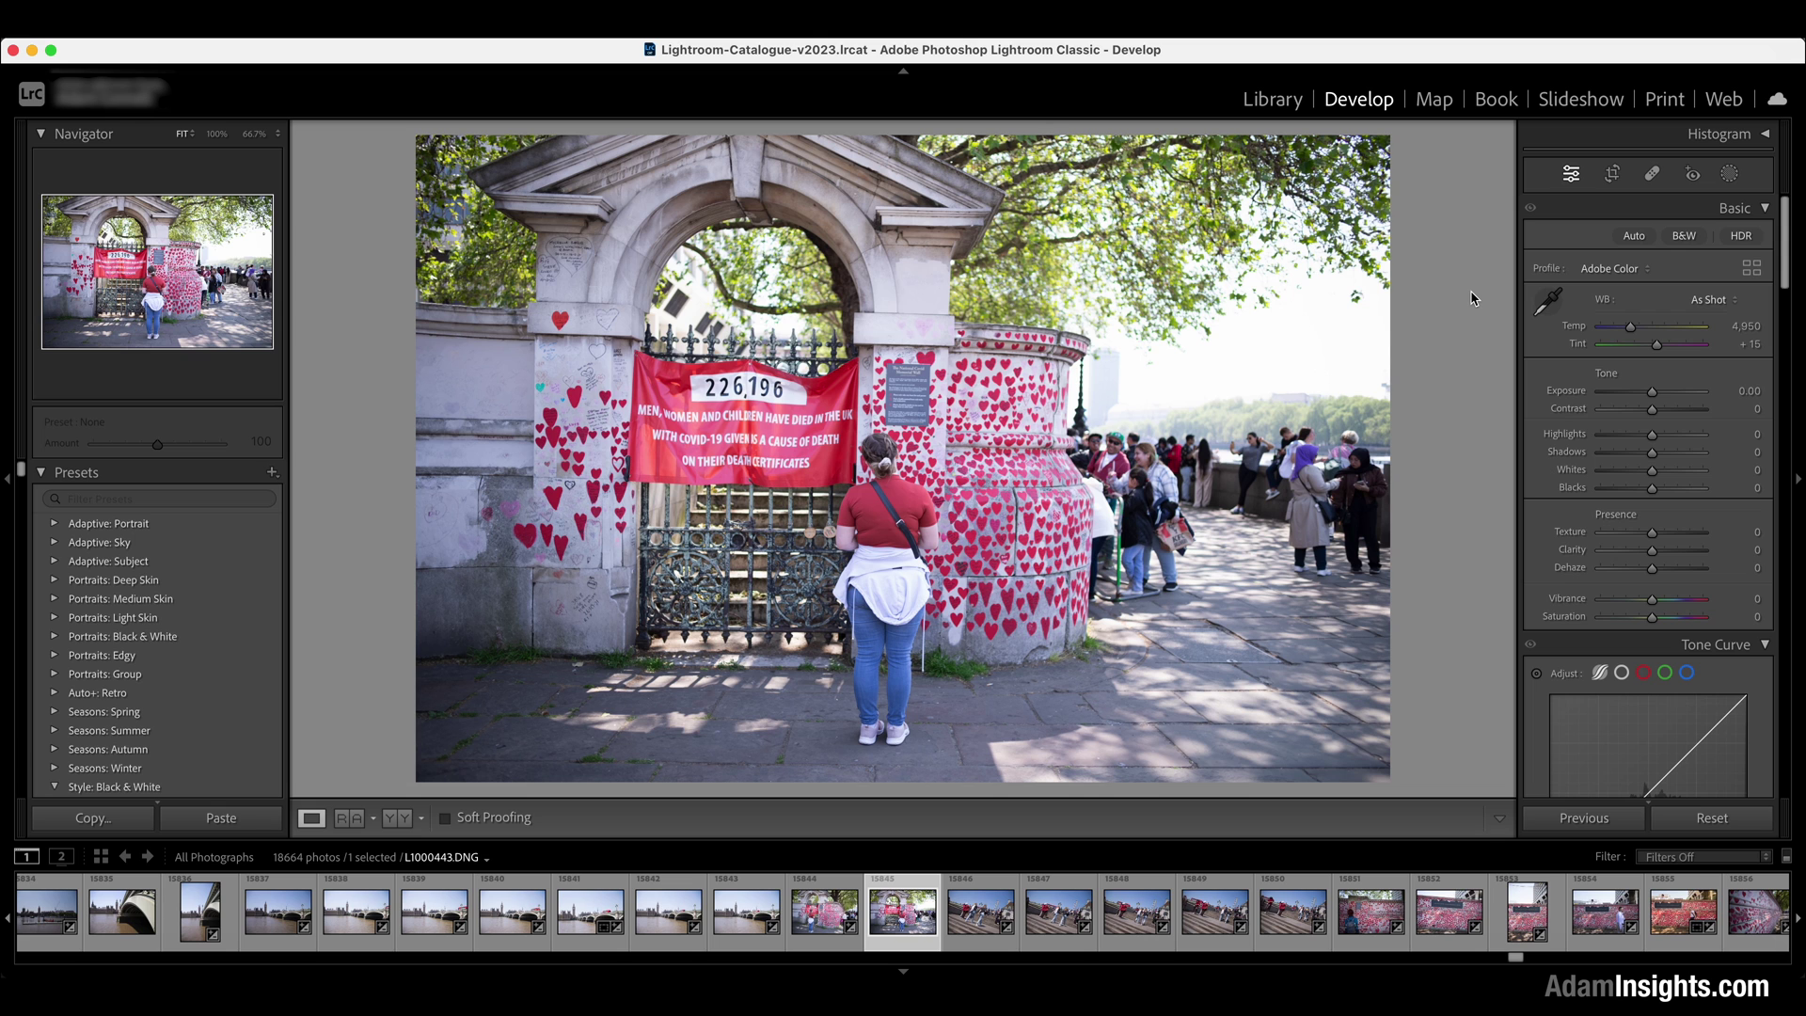
scroll(1587, 375, down, 10)
scroll(1587, 375, down, 15)
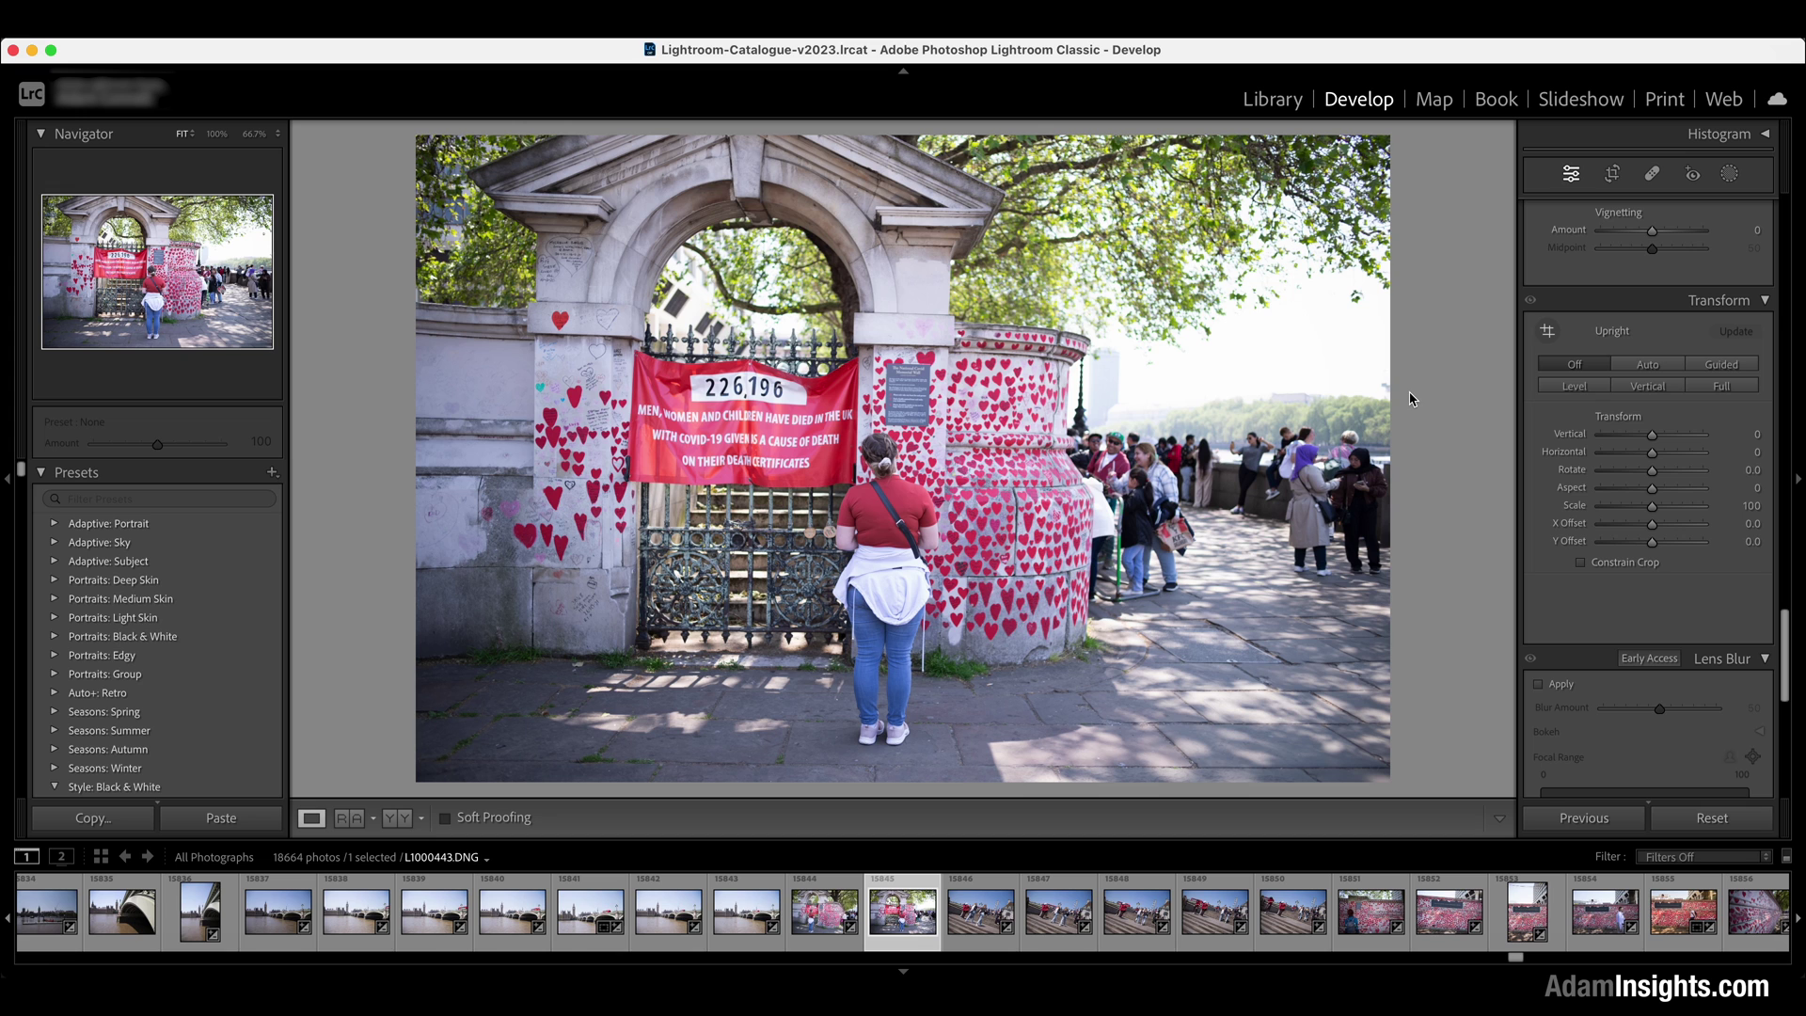
key(shift+t)
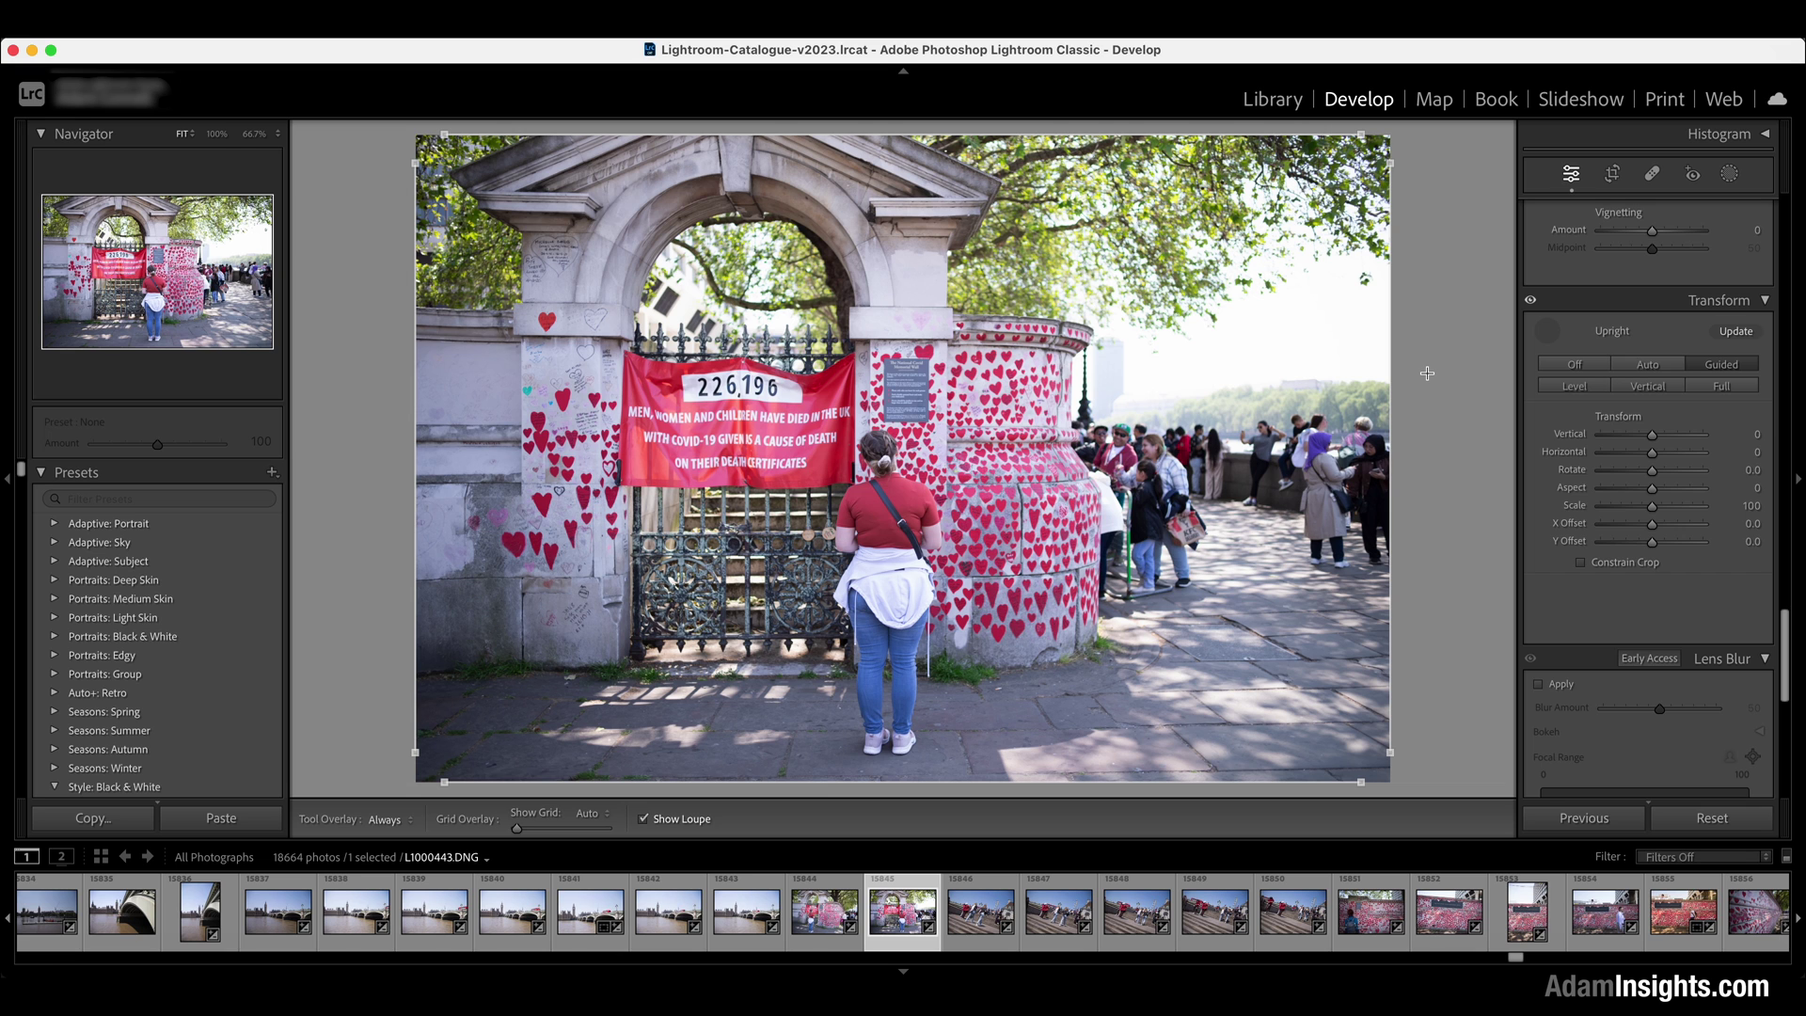
- Set the photo's basic tone adjustments to Highlights -50 and Shadows +17
scroll(1545, 390, up, 15)
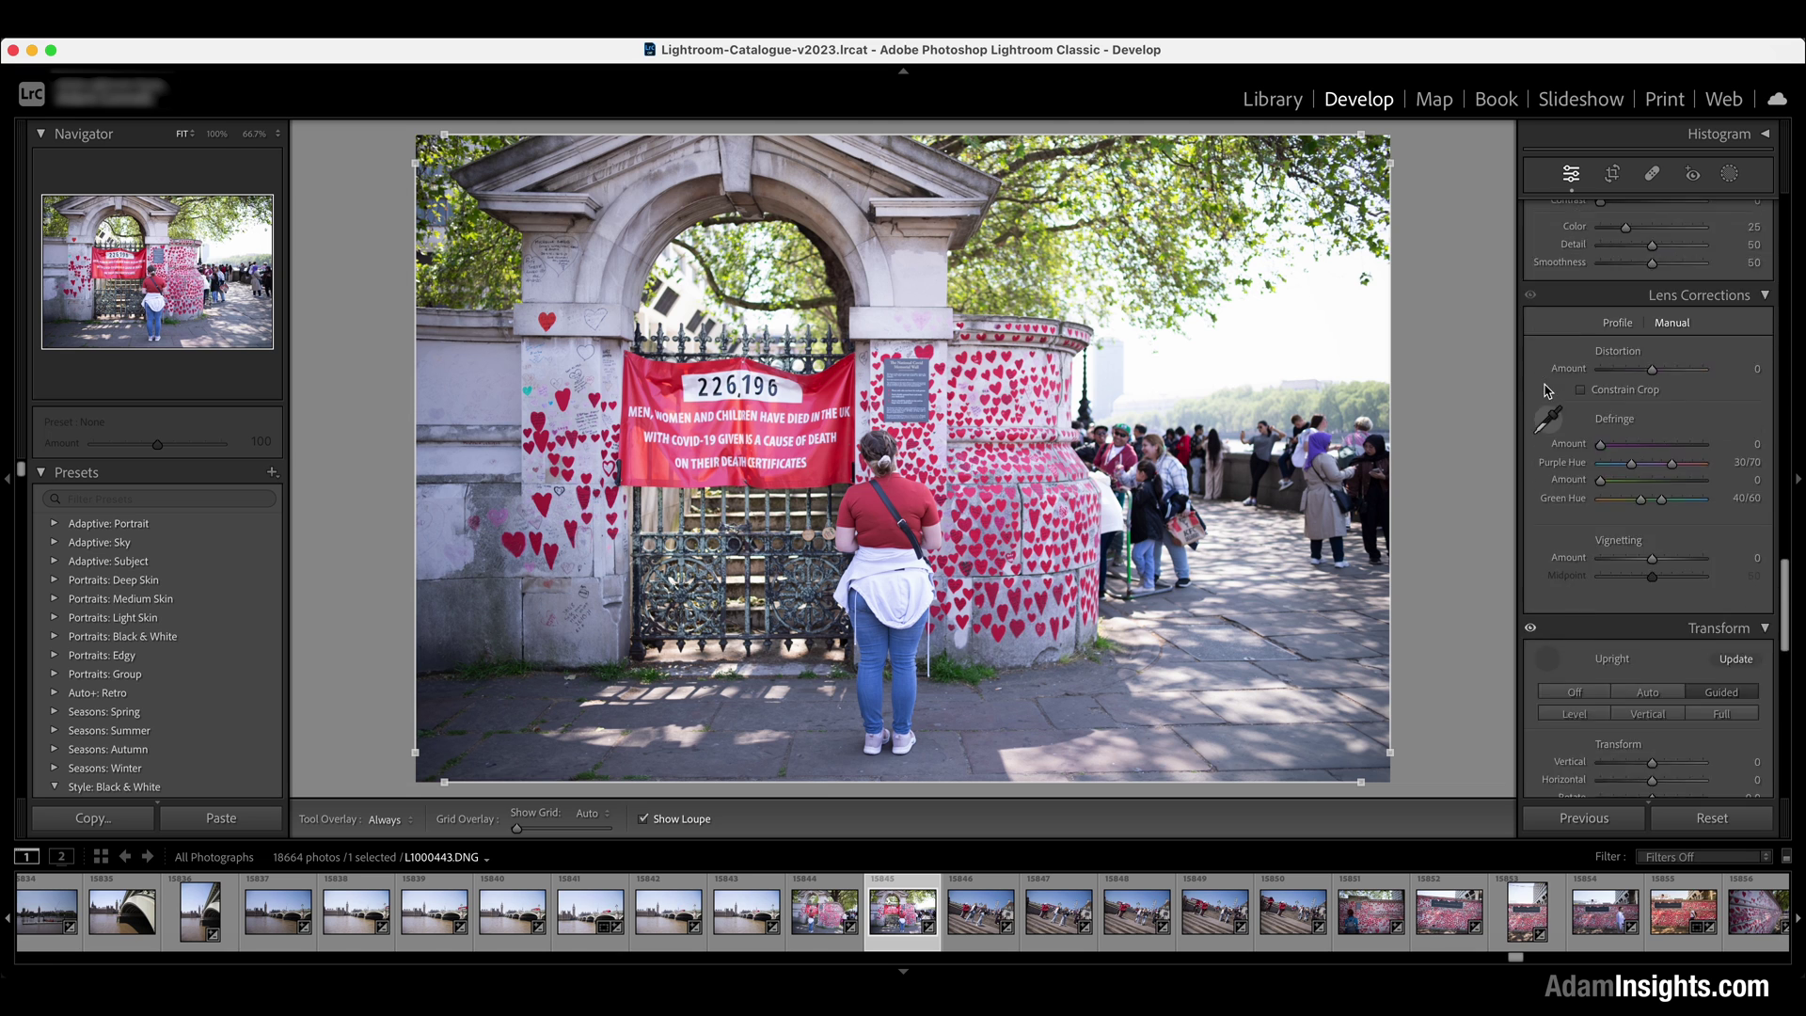
scroll(1545, 389, down, 1)
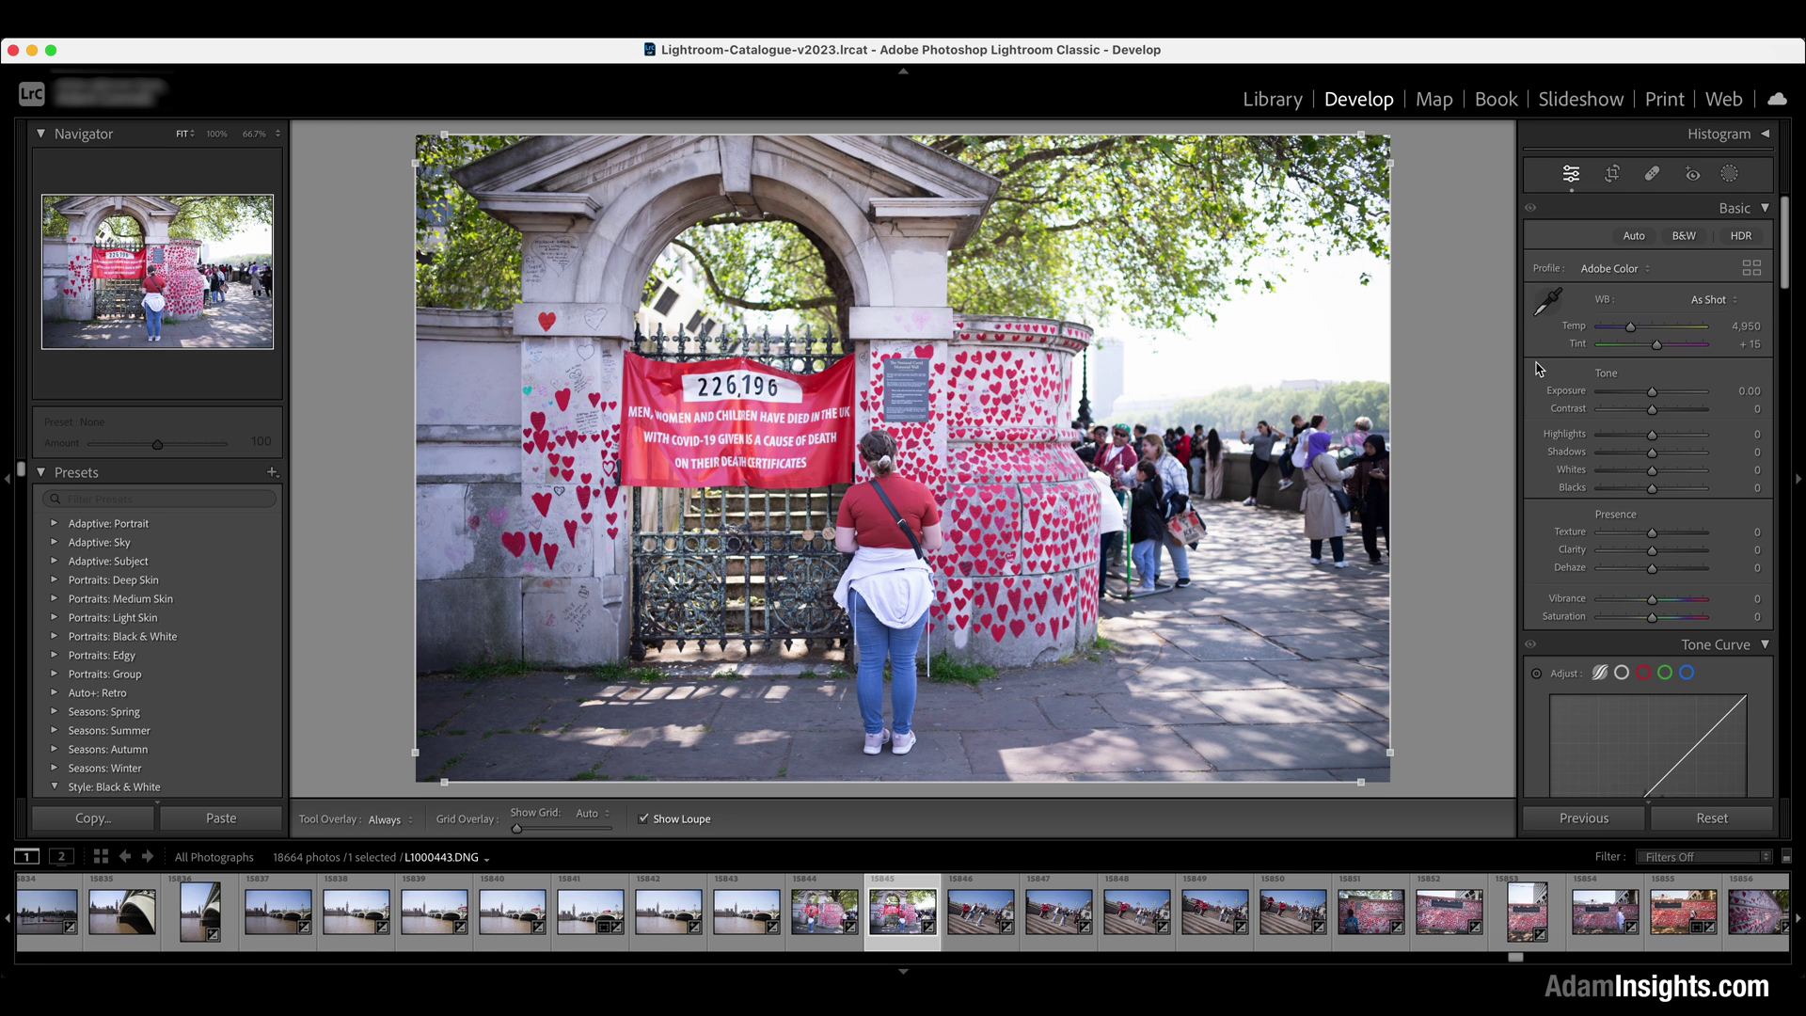
key(w)
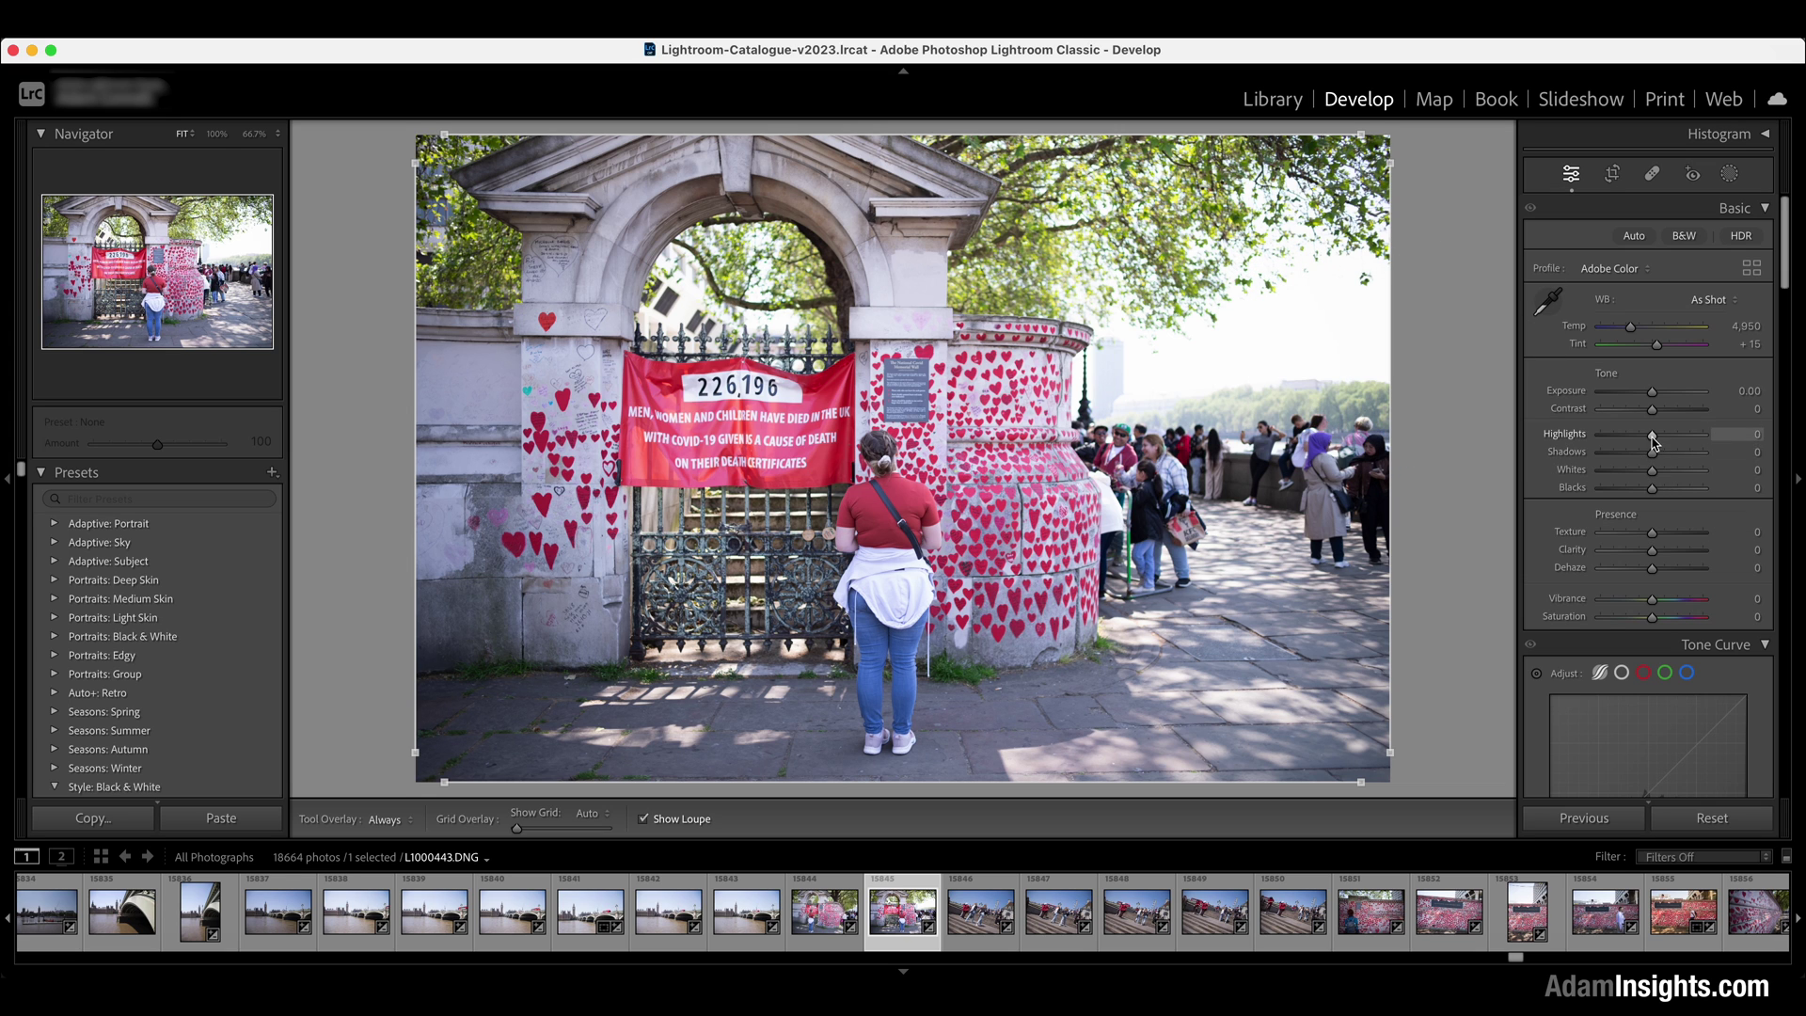
drag(1652, 437, 1575, 440)
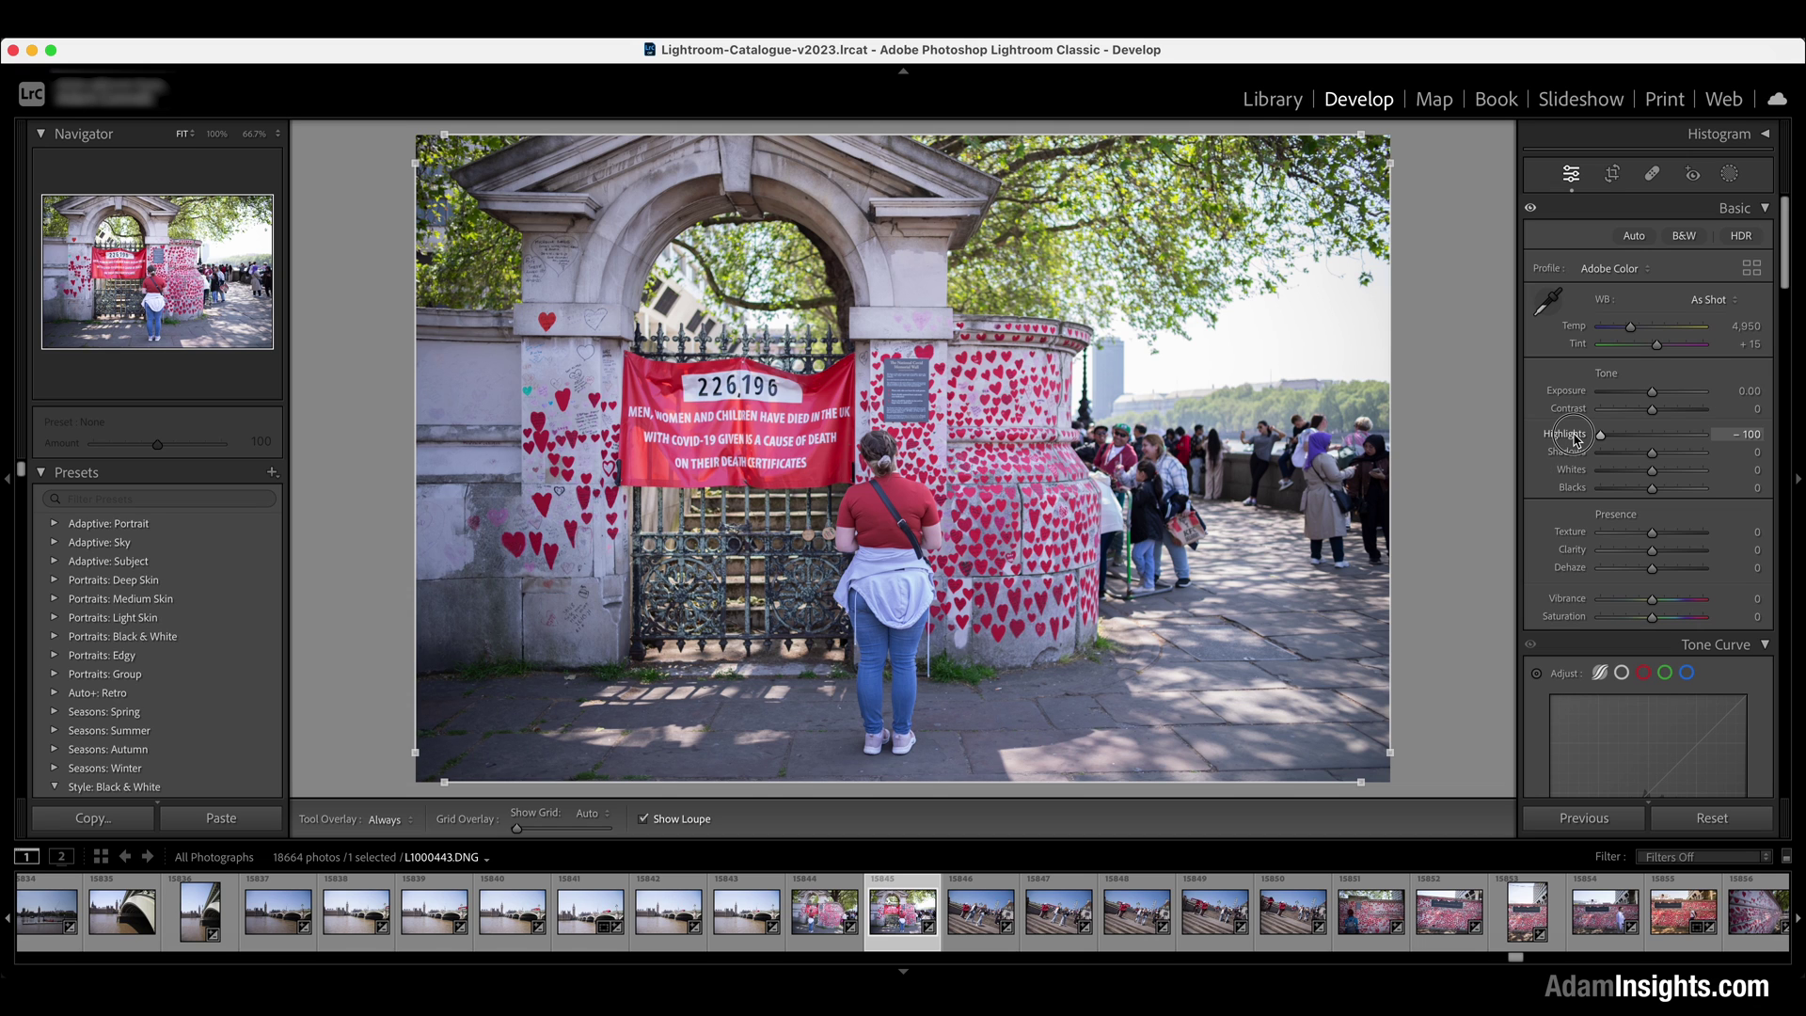
drag(1578, 438, 1628, 442)
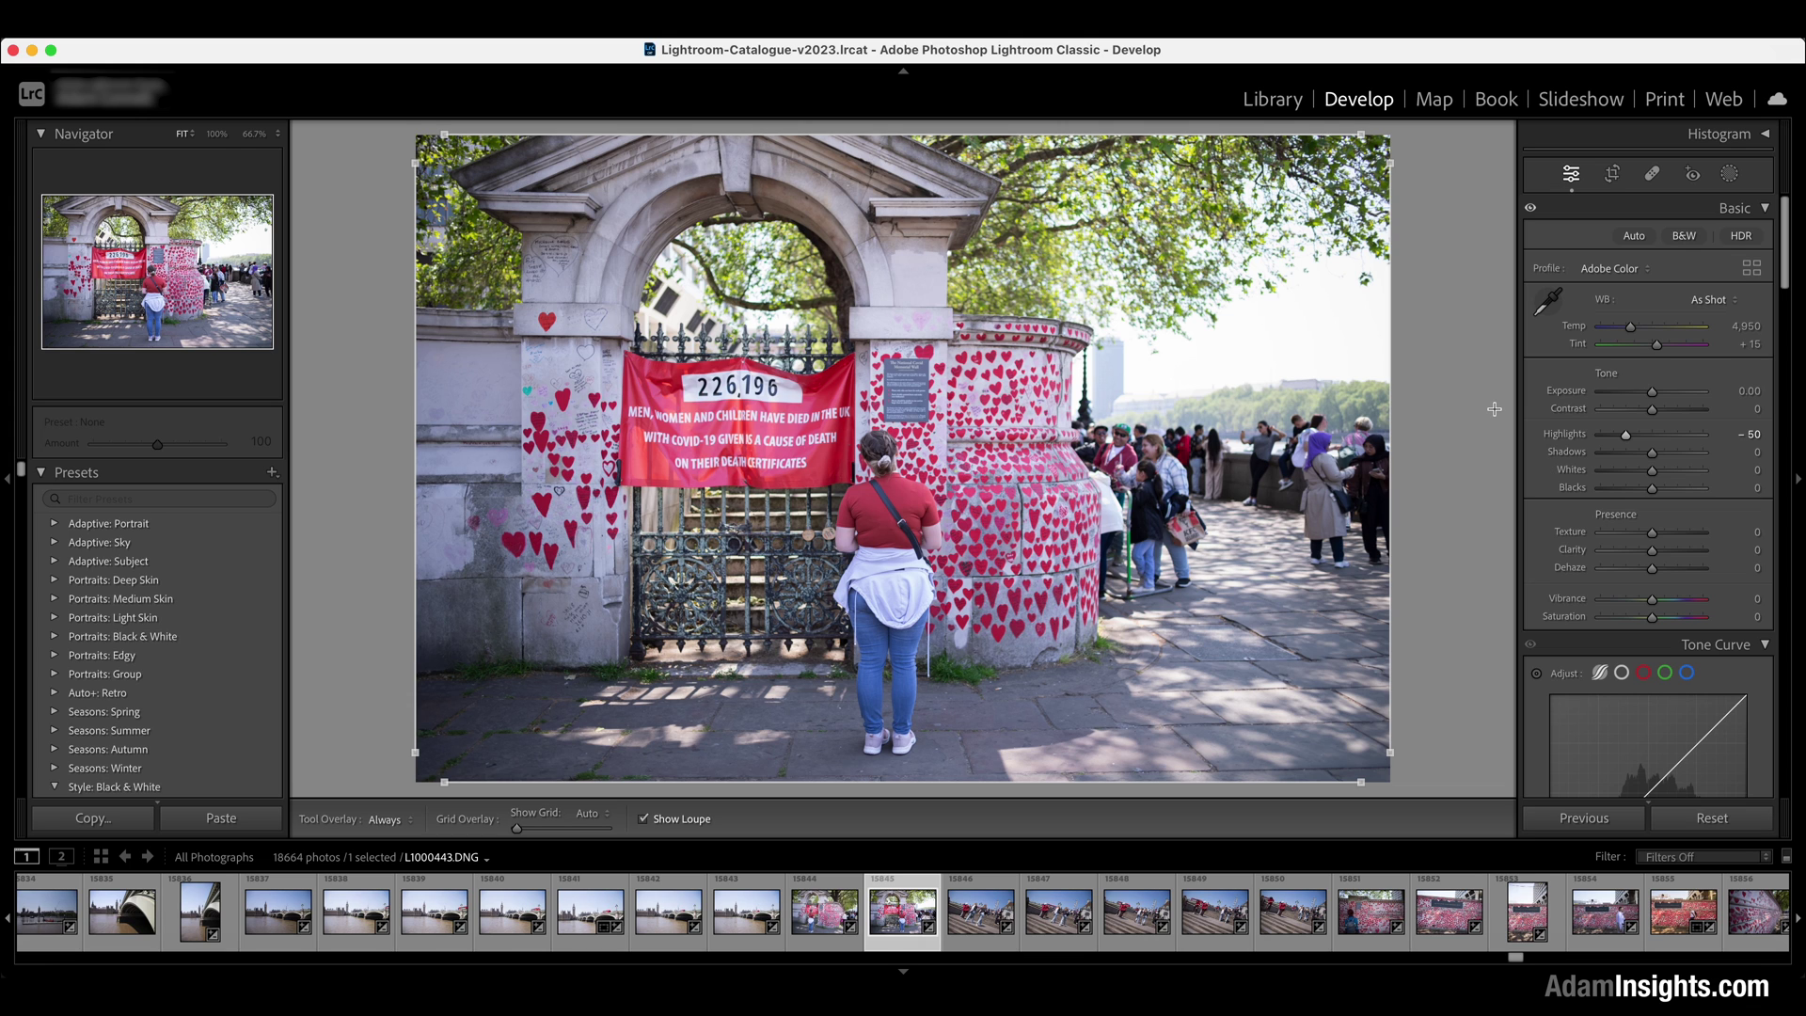
click(596, 675)
drag(1653, 455, 1660, 459)
- In the Color Mixer, set red saturation to +57, blue saturation to +37 and yellow luminance to +65
scroll(1615, 336, down, 1)
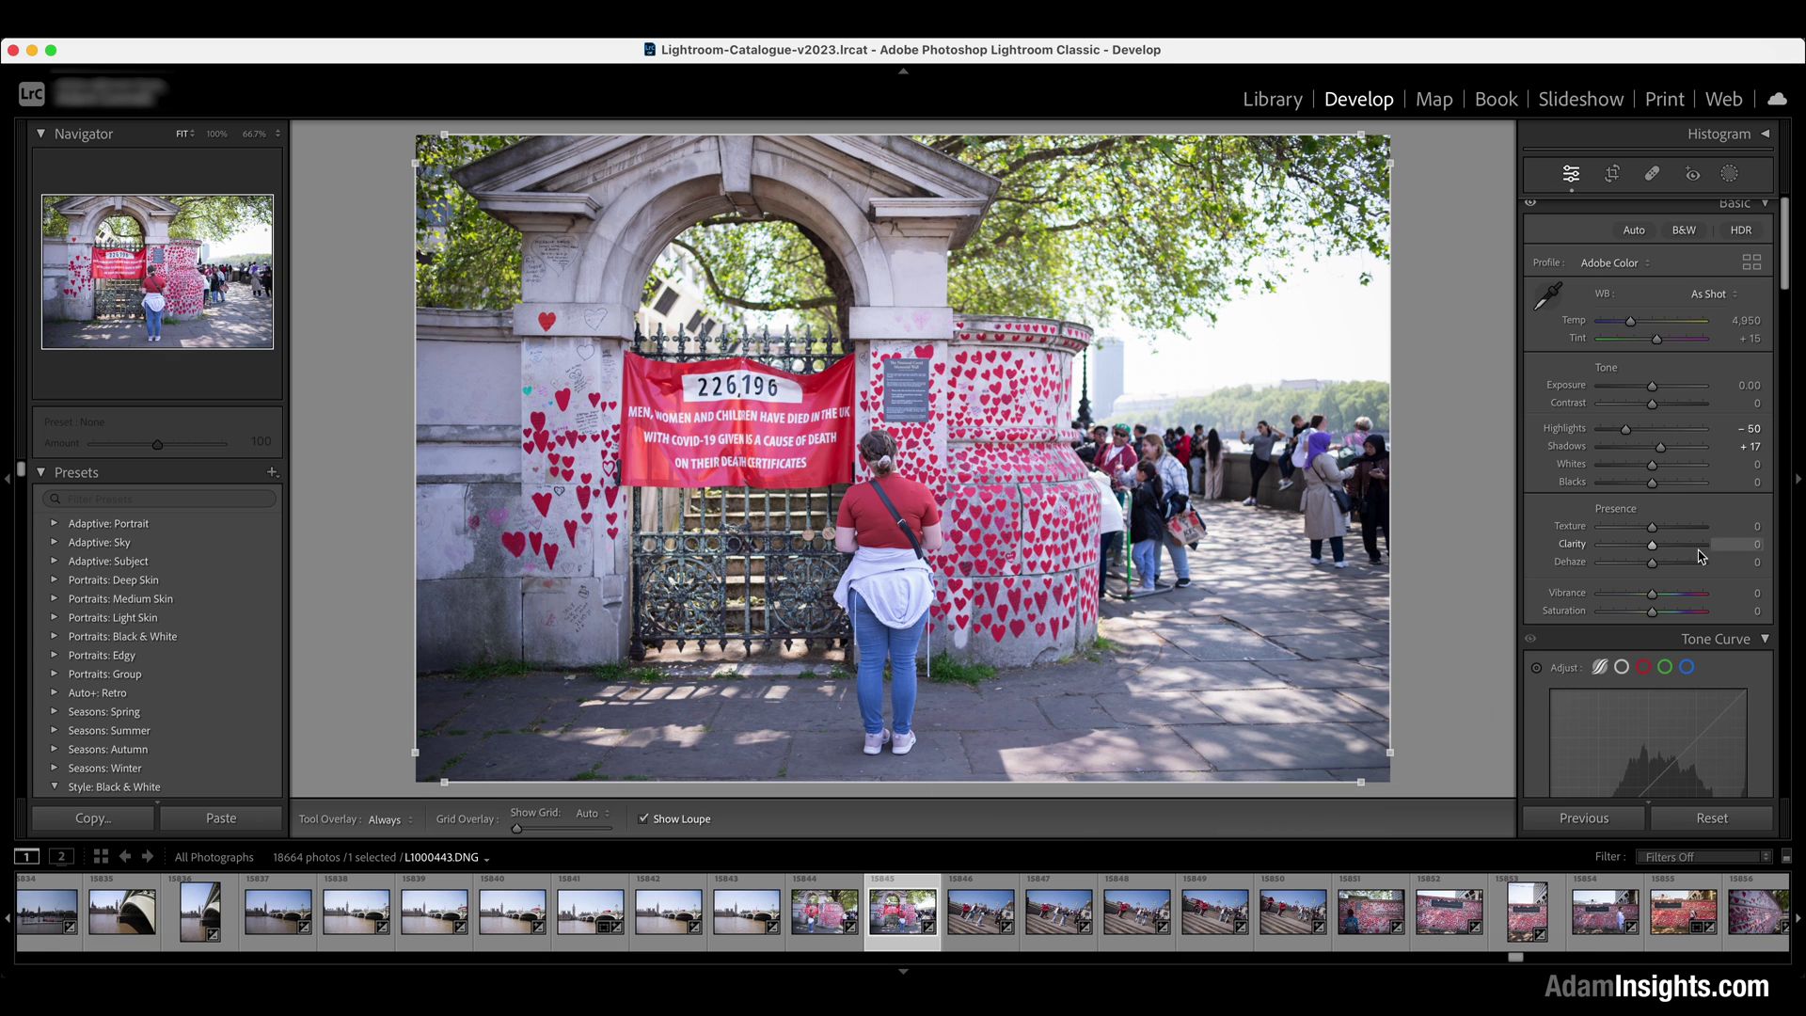
scroll(1713, 562, down, 10)
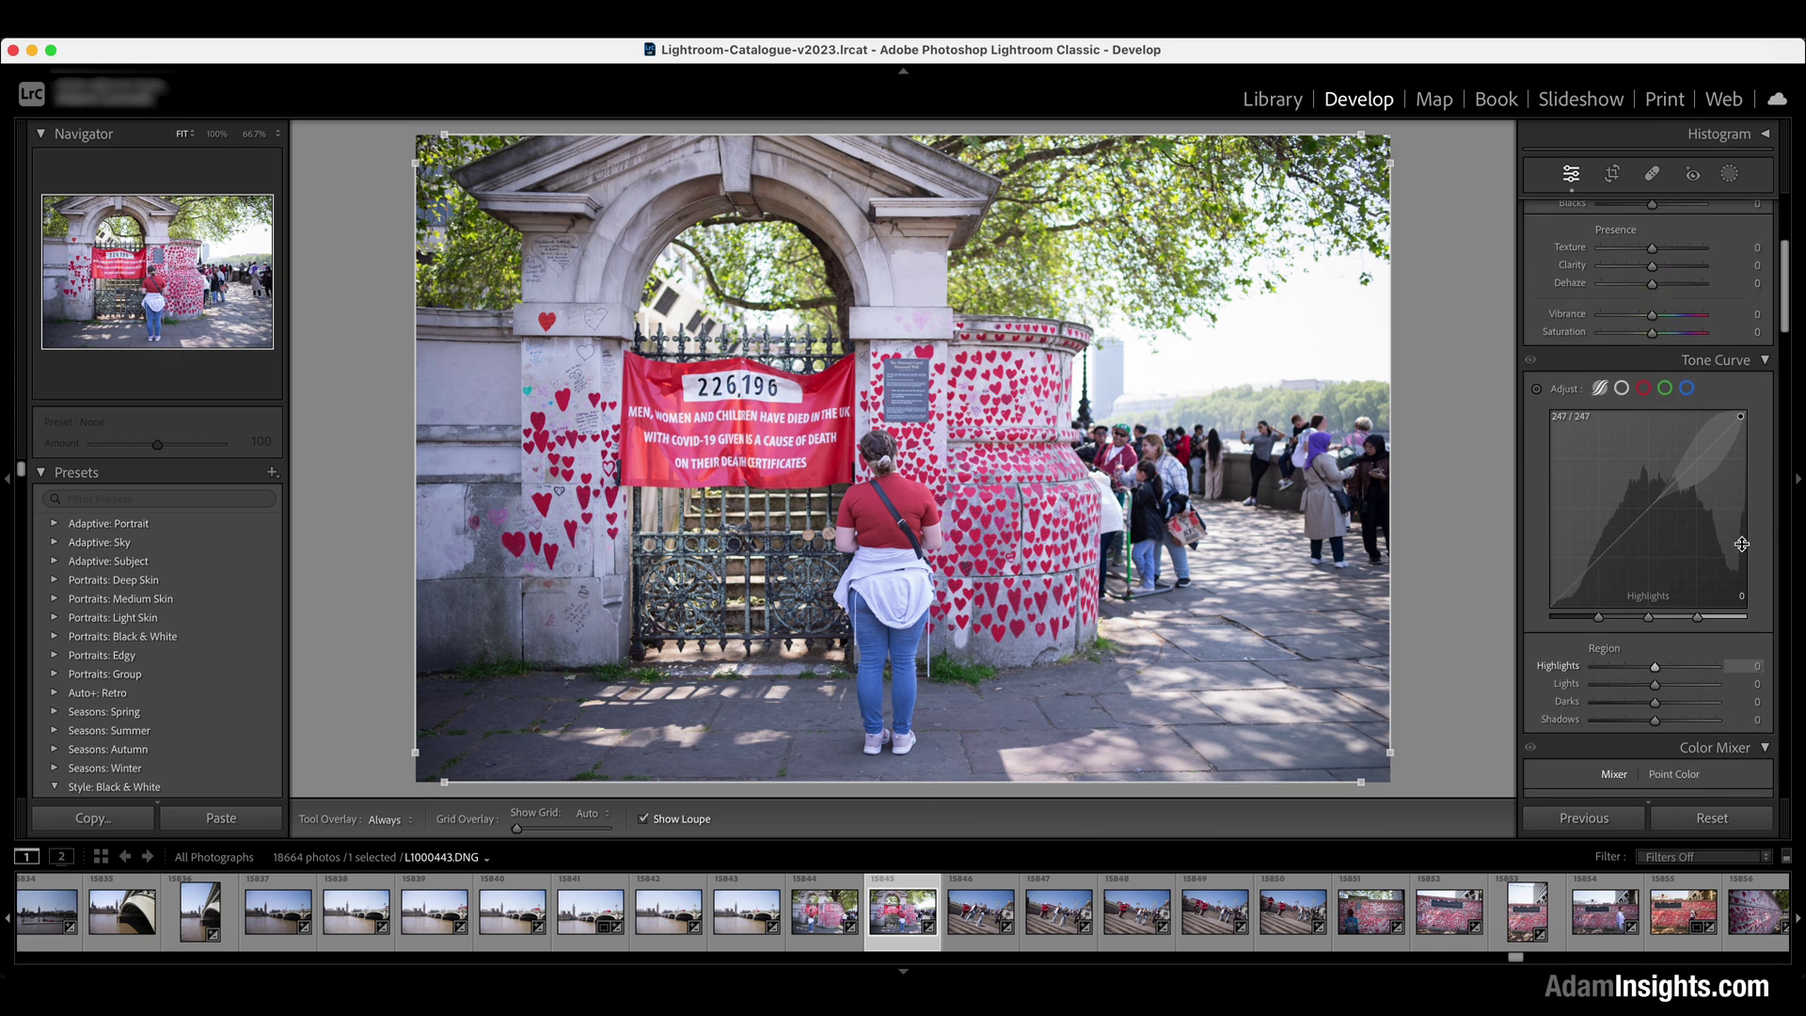
scroll(1741, 544, up, 2)
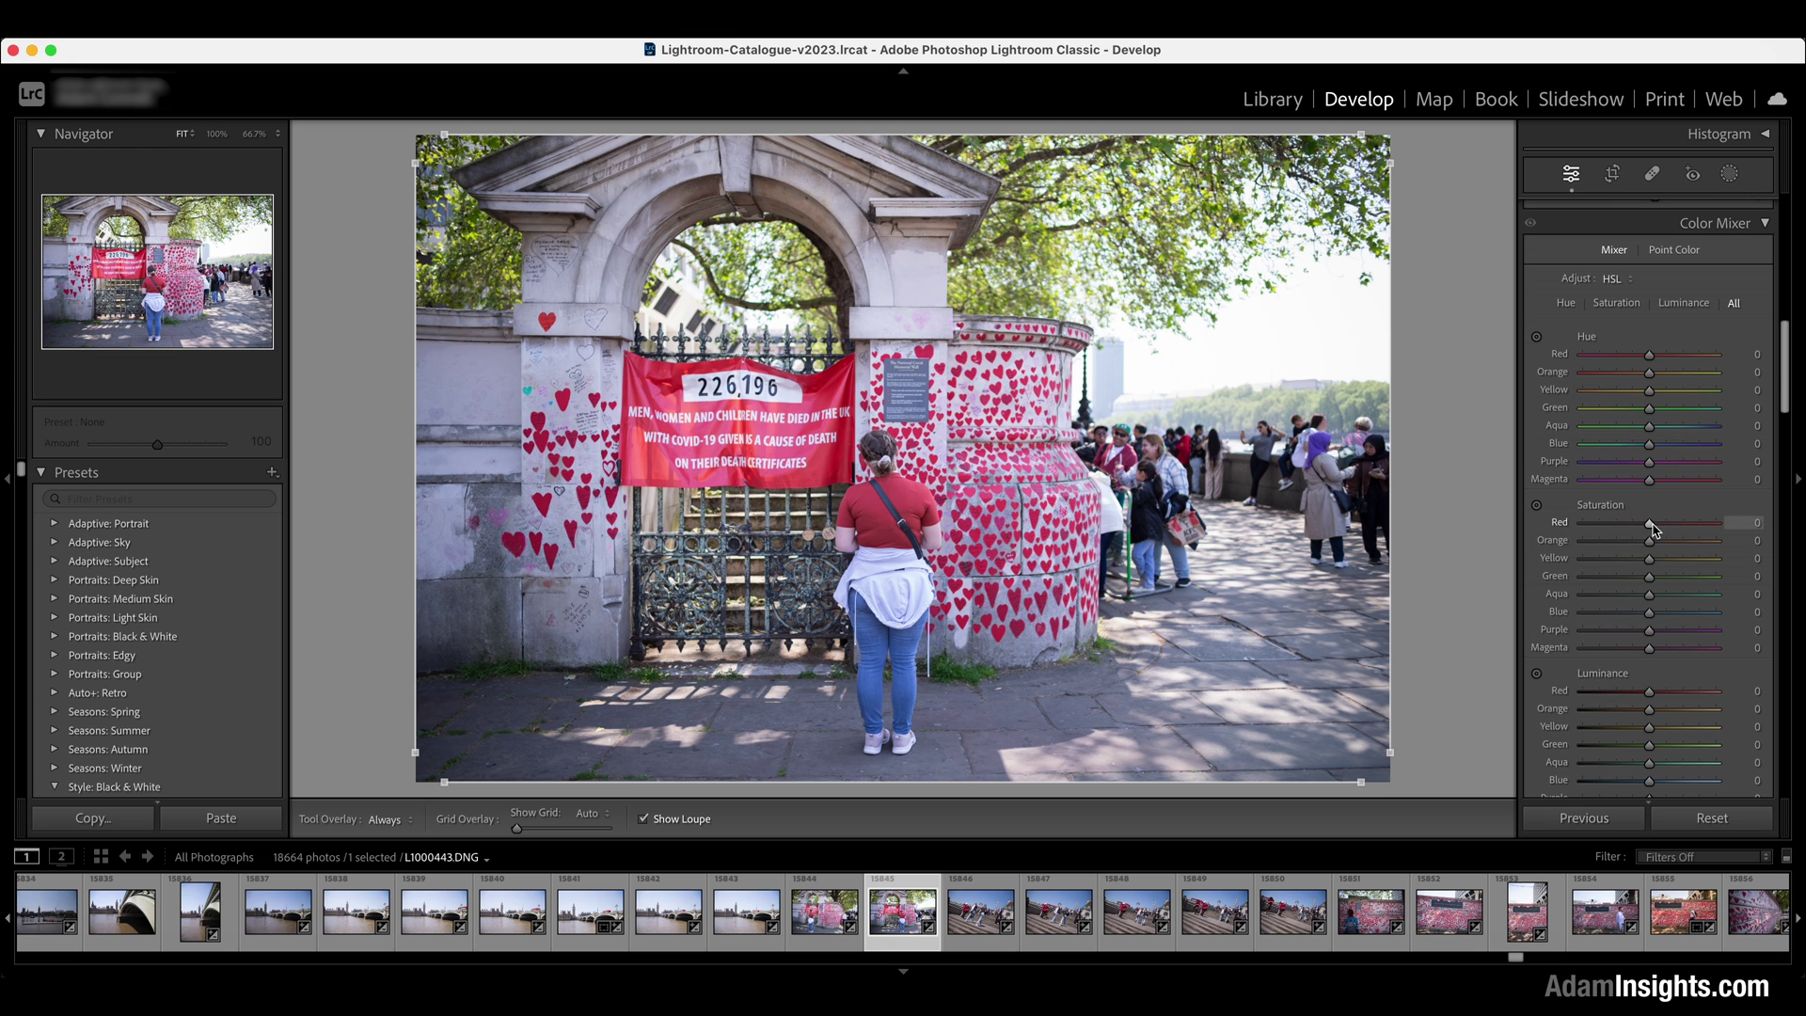
drag(1649, 528, 1688, 529)
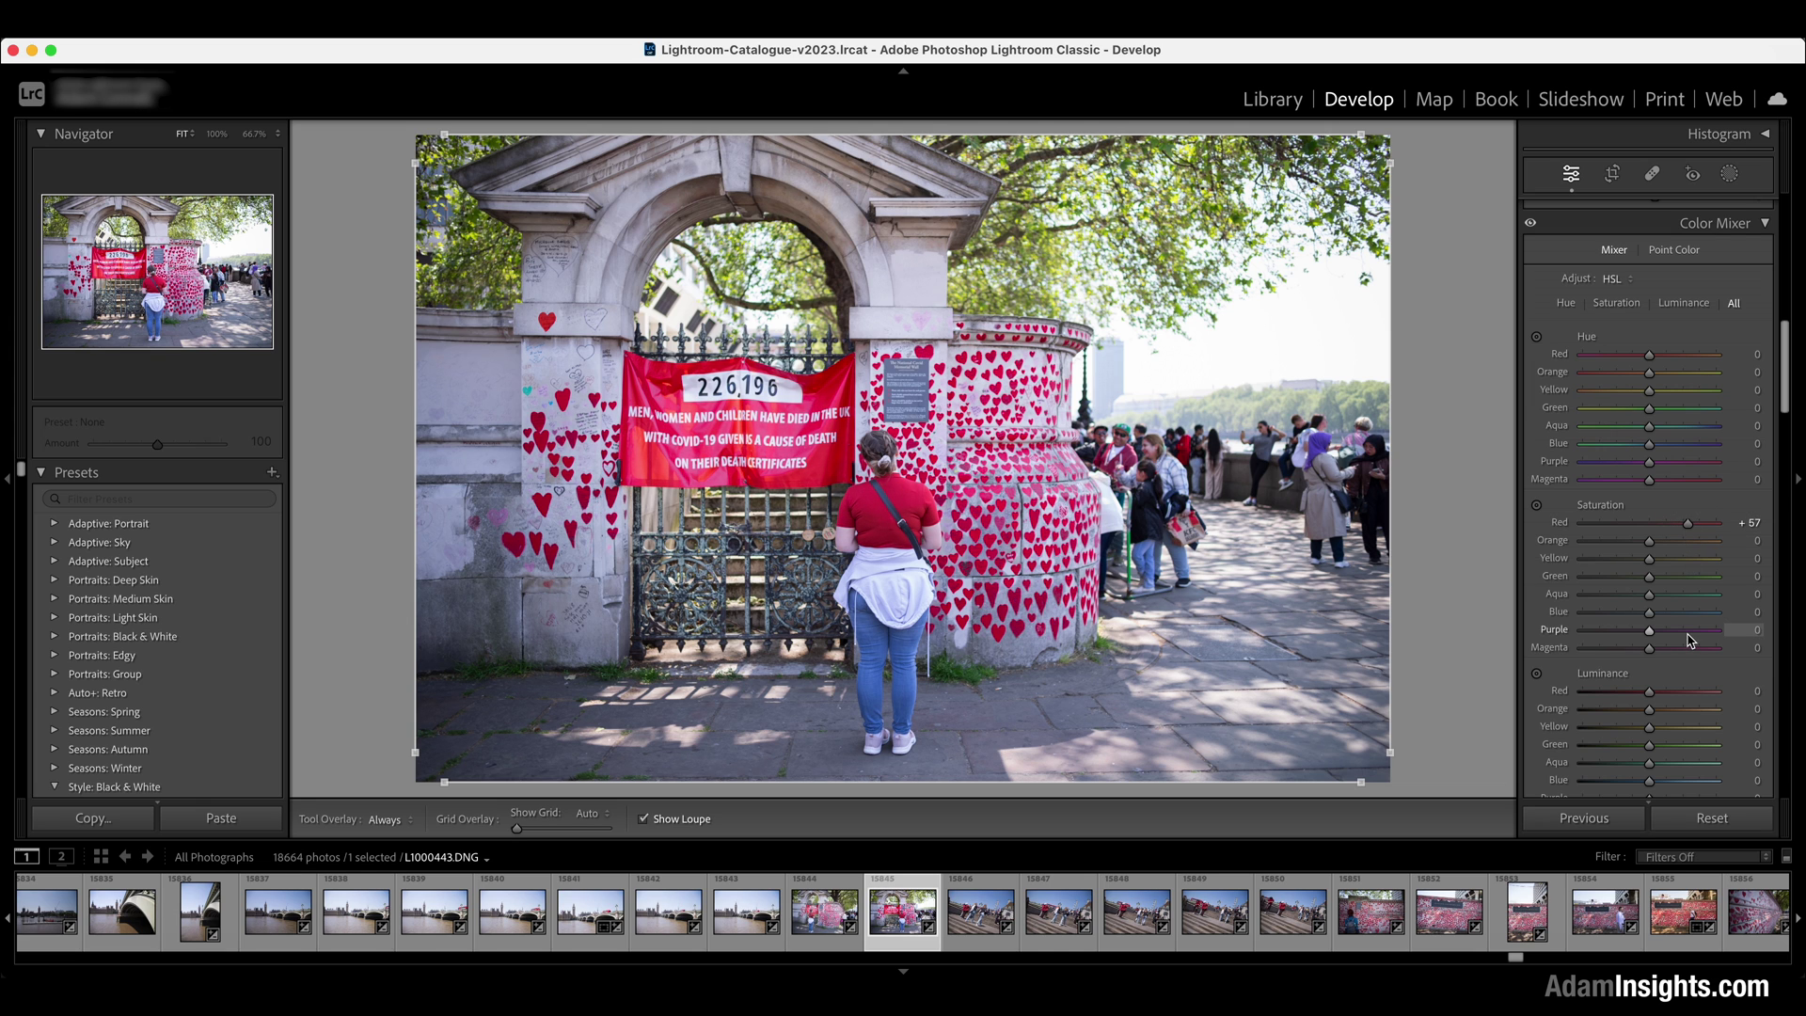
drag(1649, 612, 1673, 614)
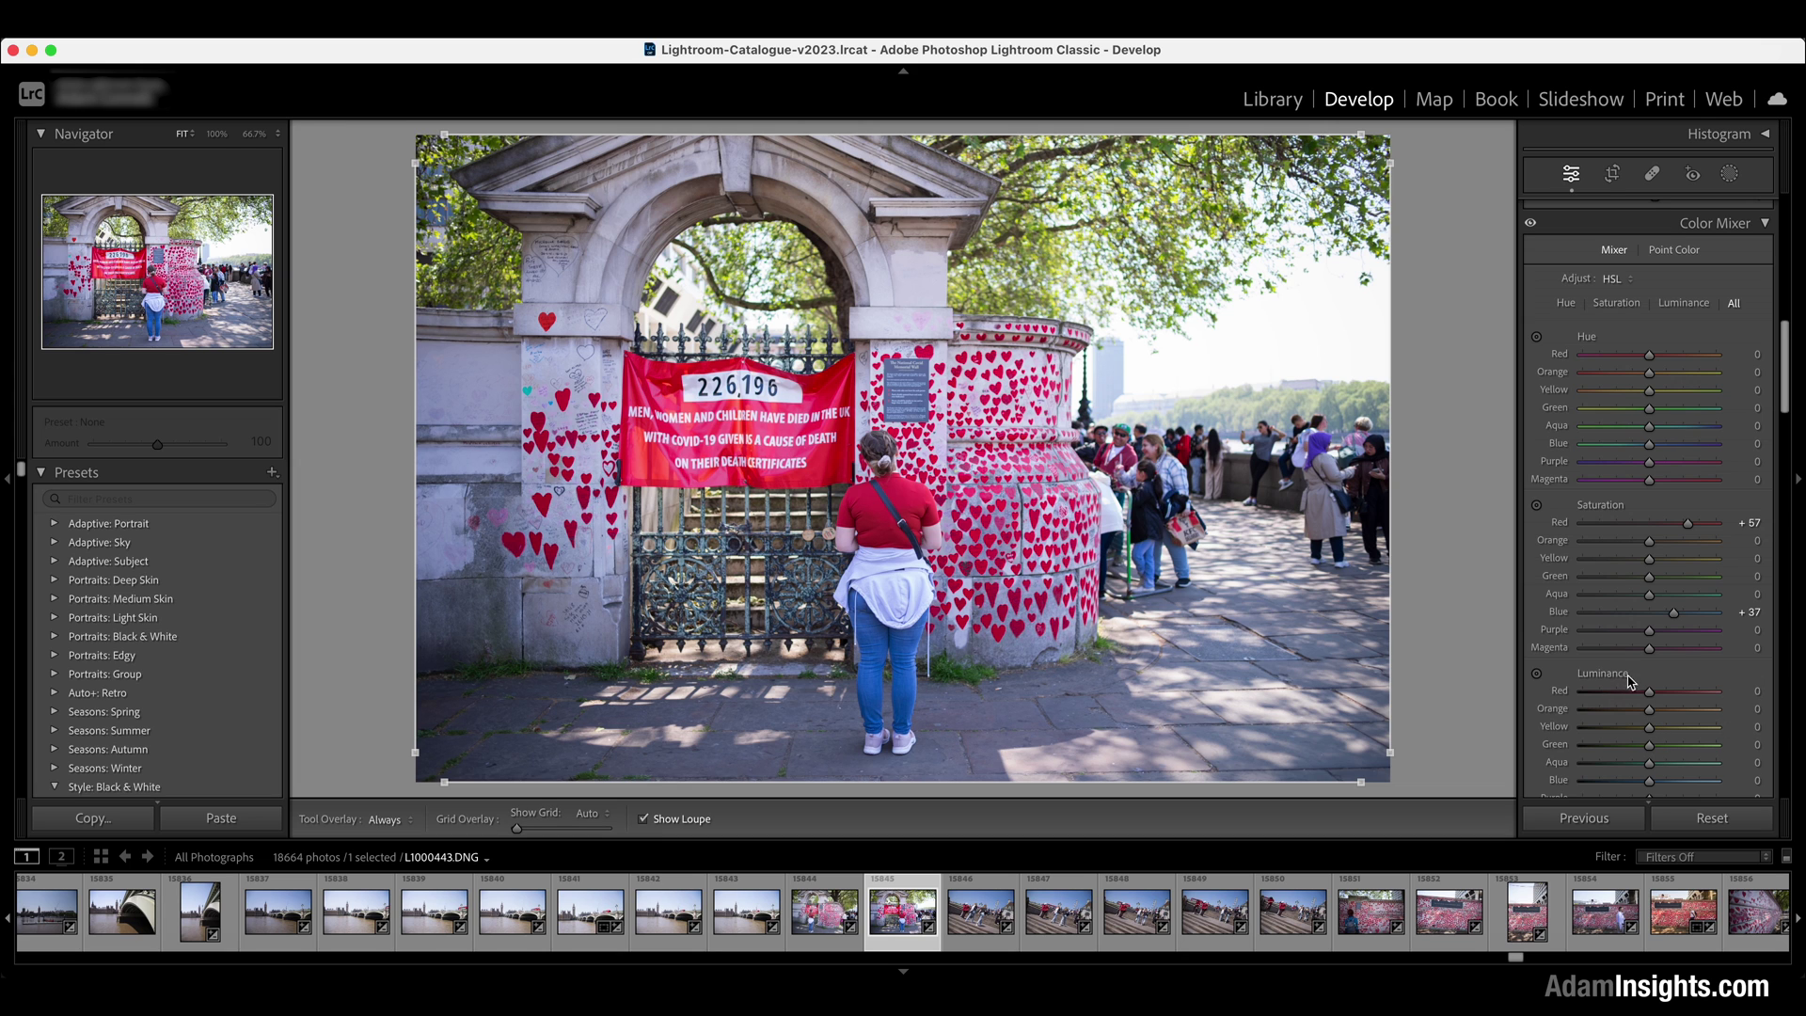
click(1649, 728)
drag(1651, 729, 1694, 729)
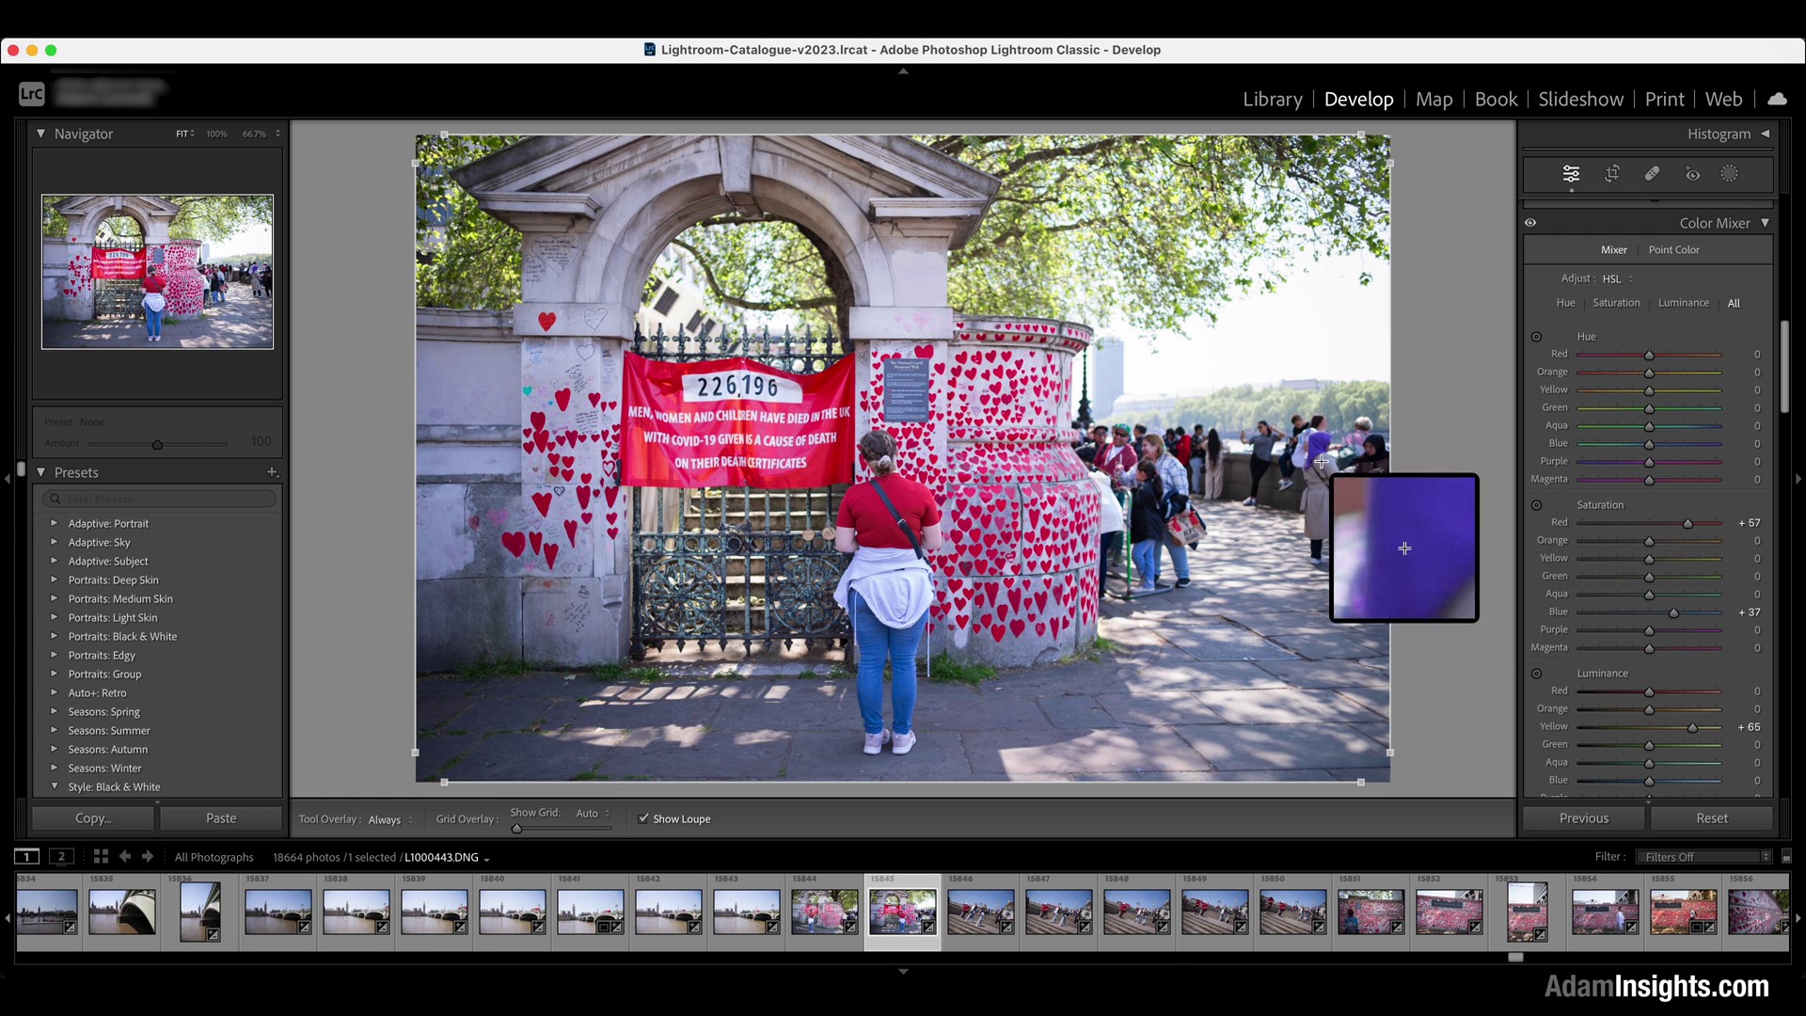
- Try a purple hue of +83 in the Color Mixer and reset it to its default
drag(1648, 467, 1706, 465)
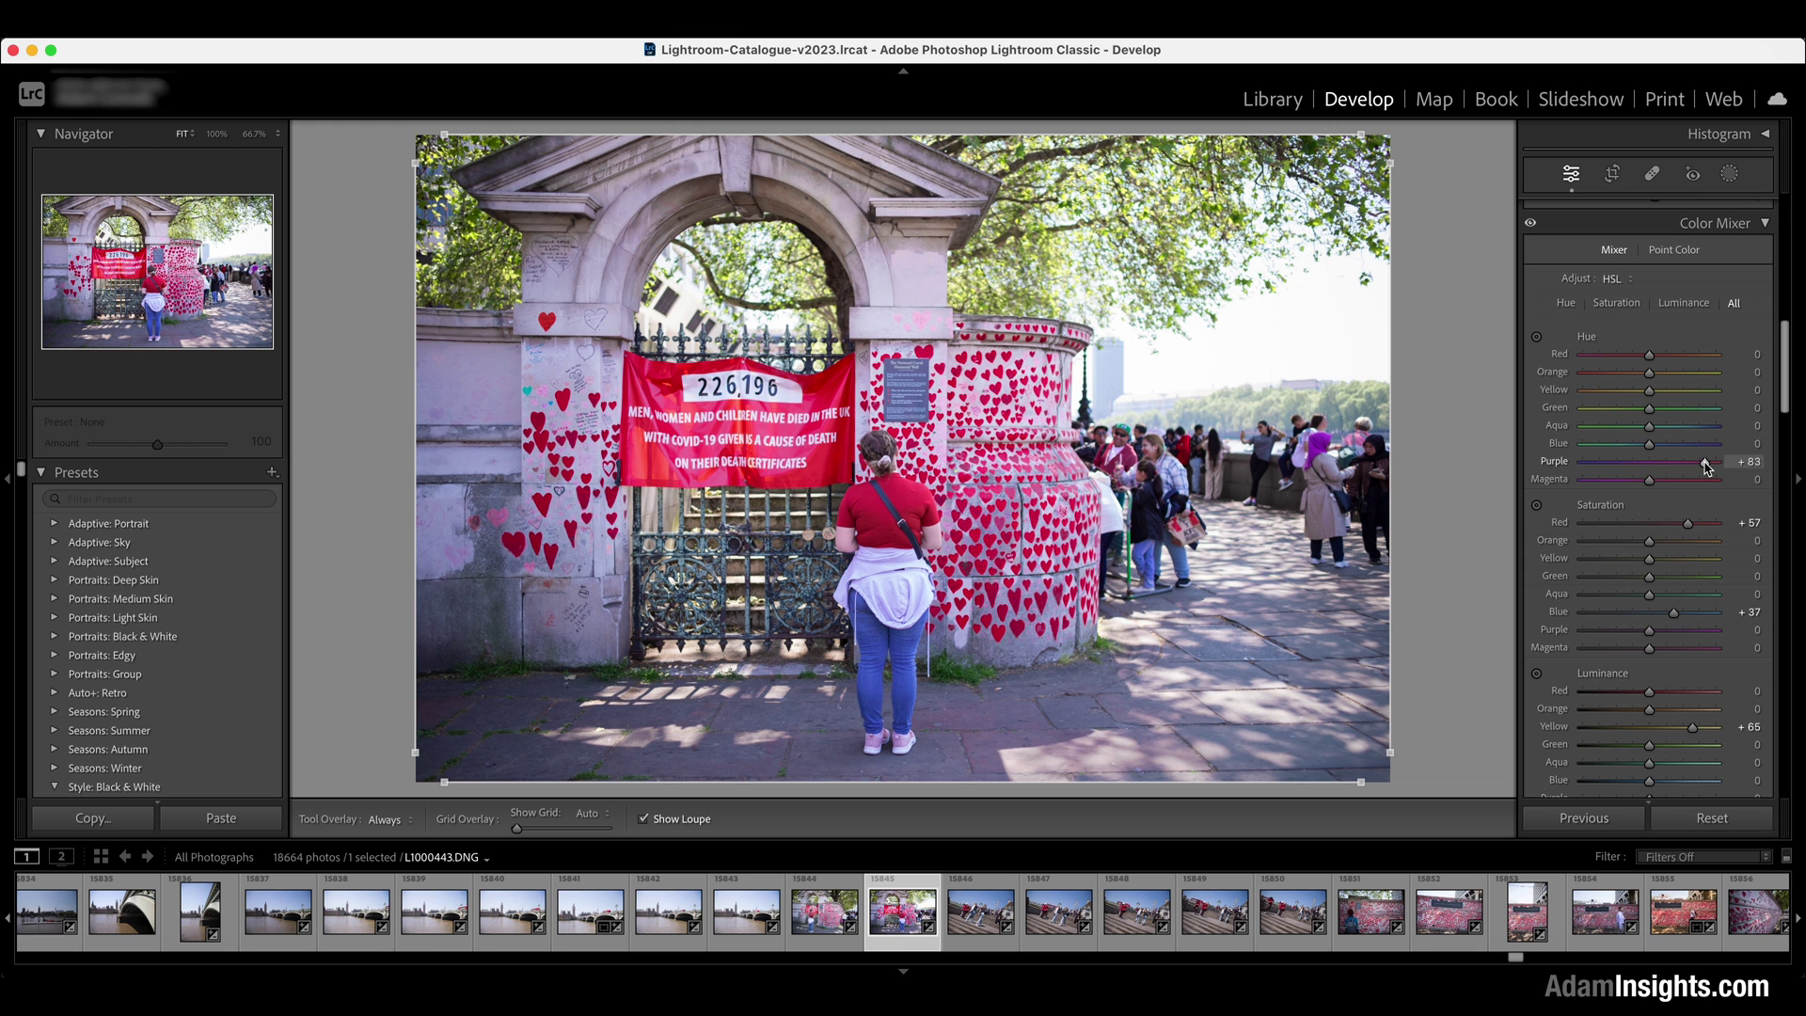
double_click(1706, 464)
- Add a linear gradient mask running diagonally from the photo's upper-right corner down to the woman in the middle
scroll(1569, 549, up, 10)
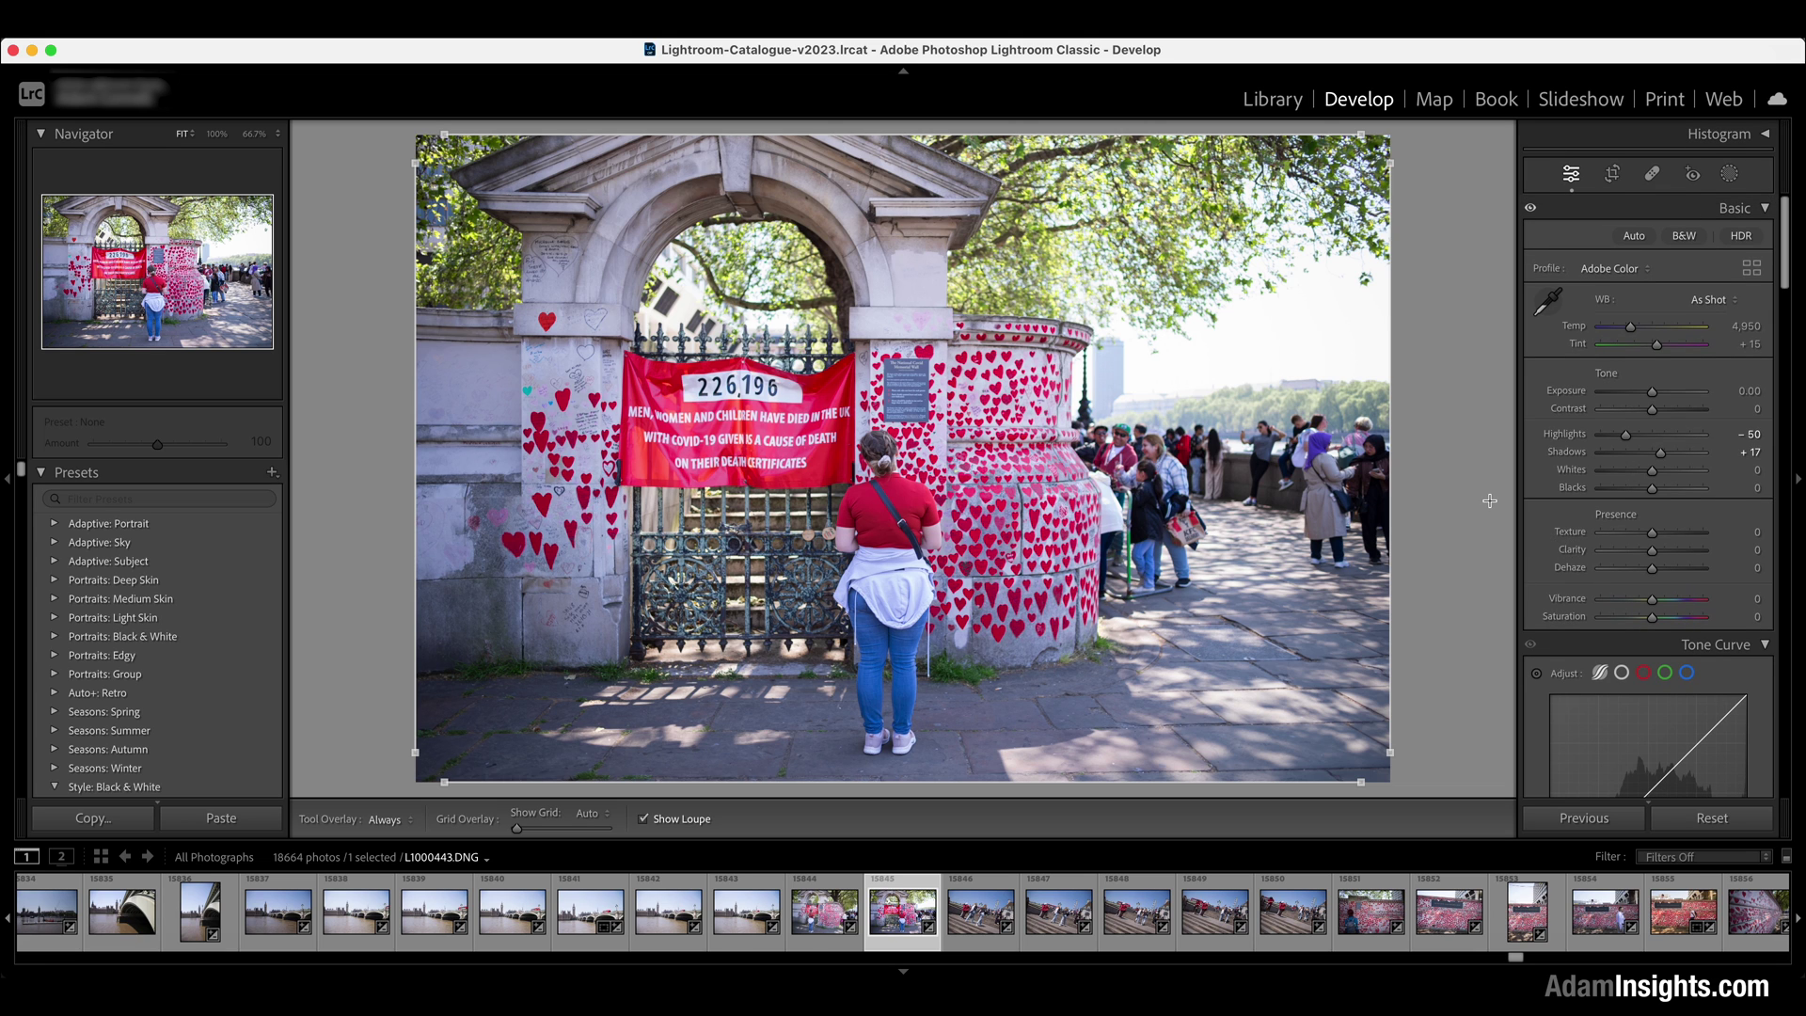
click(1729, 177)
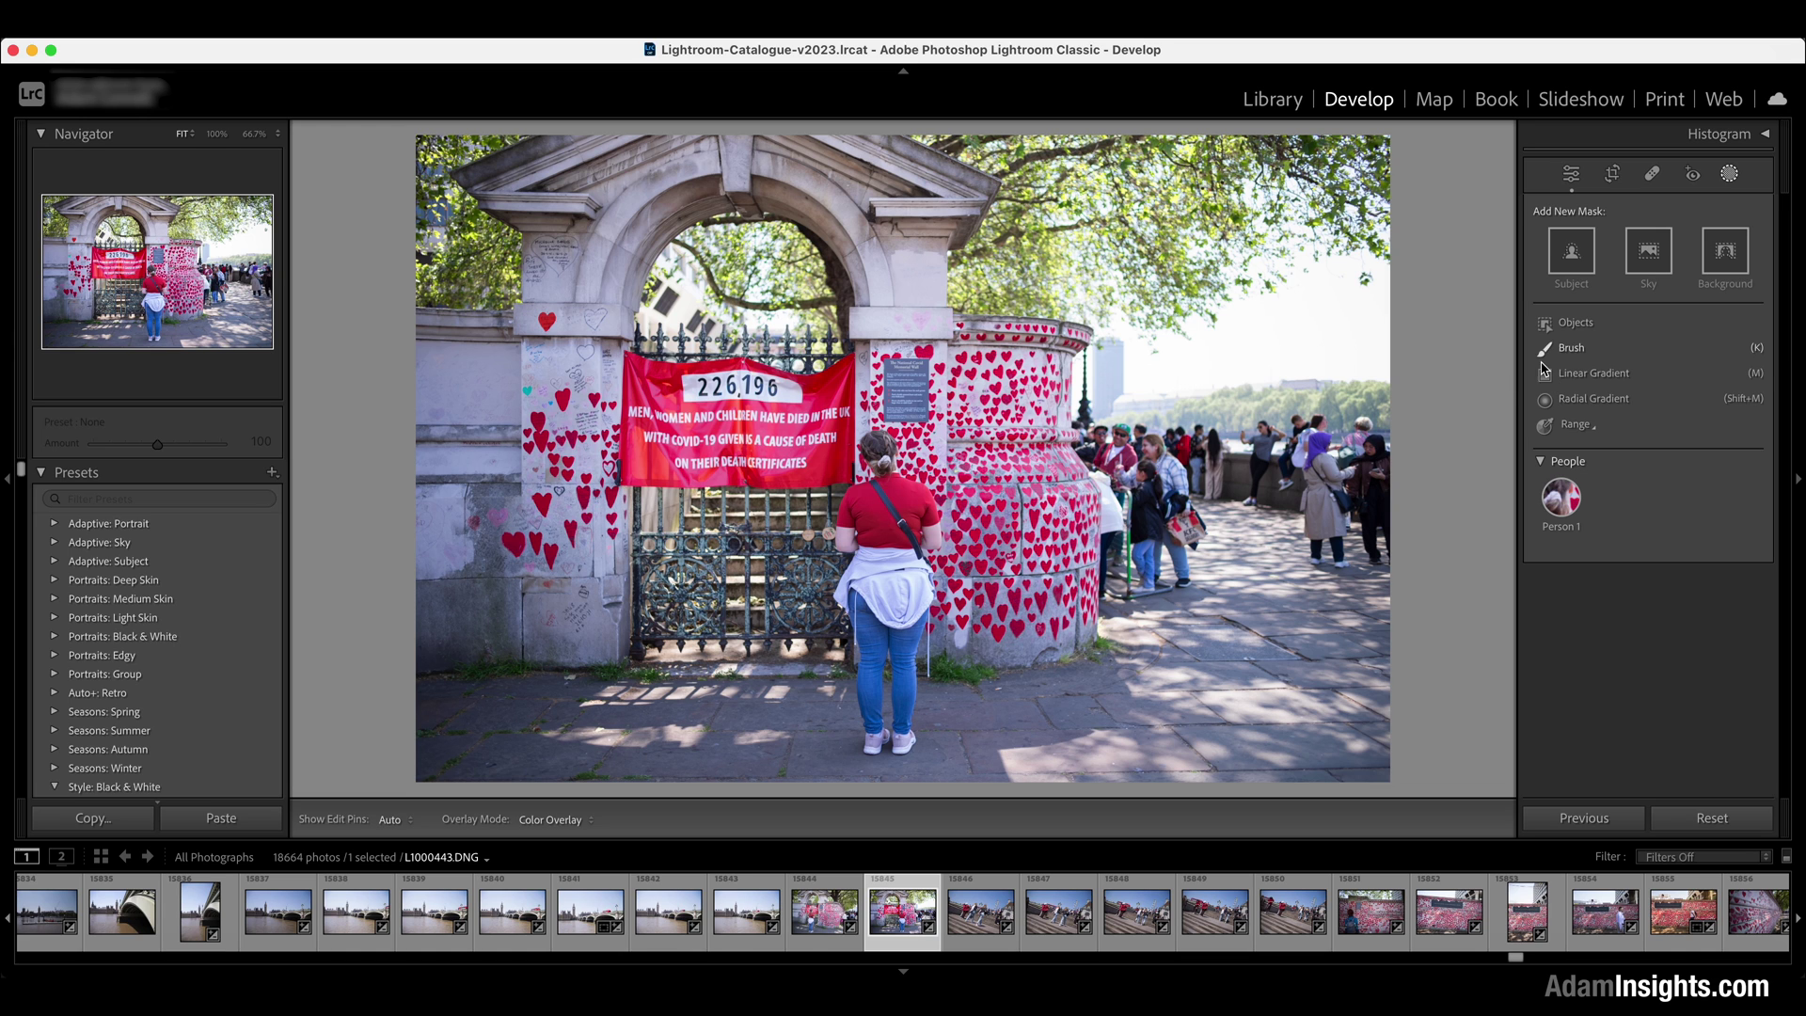
click(1591, 374)
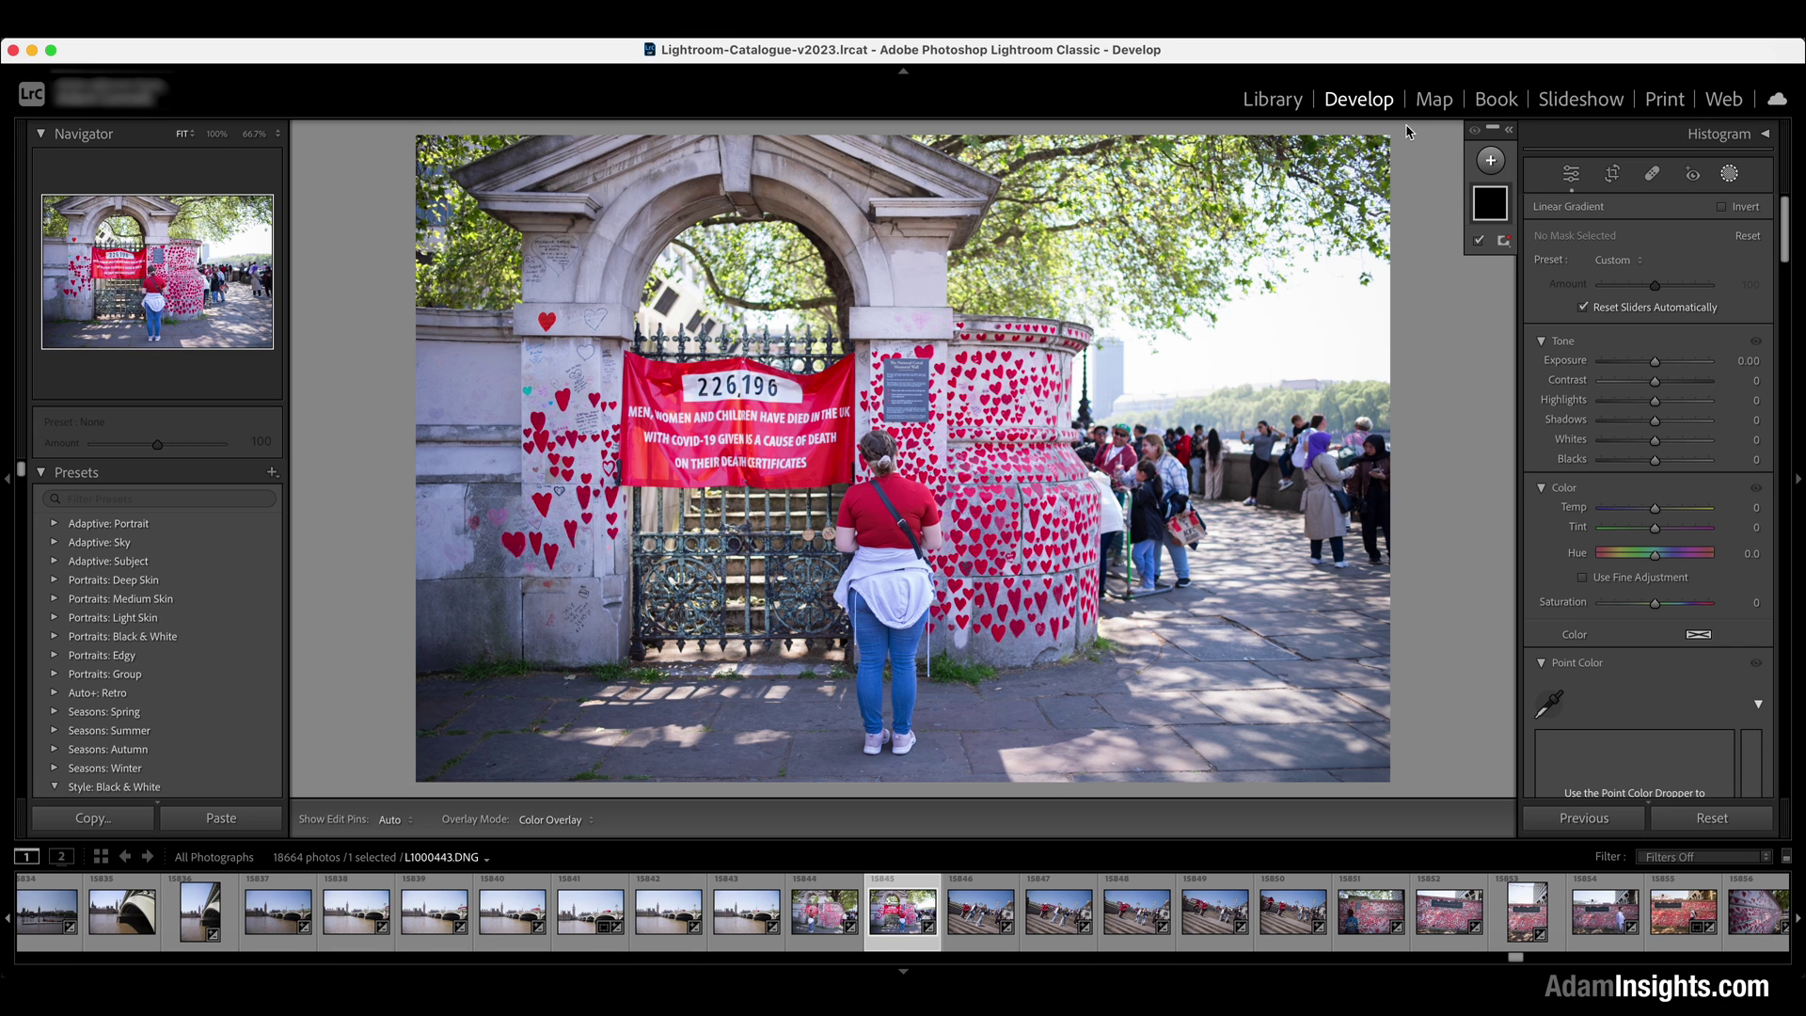
drag(1401, 131, 828, 515)
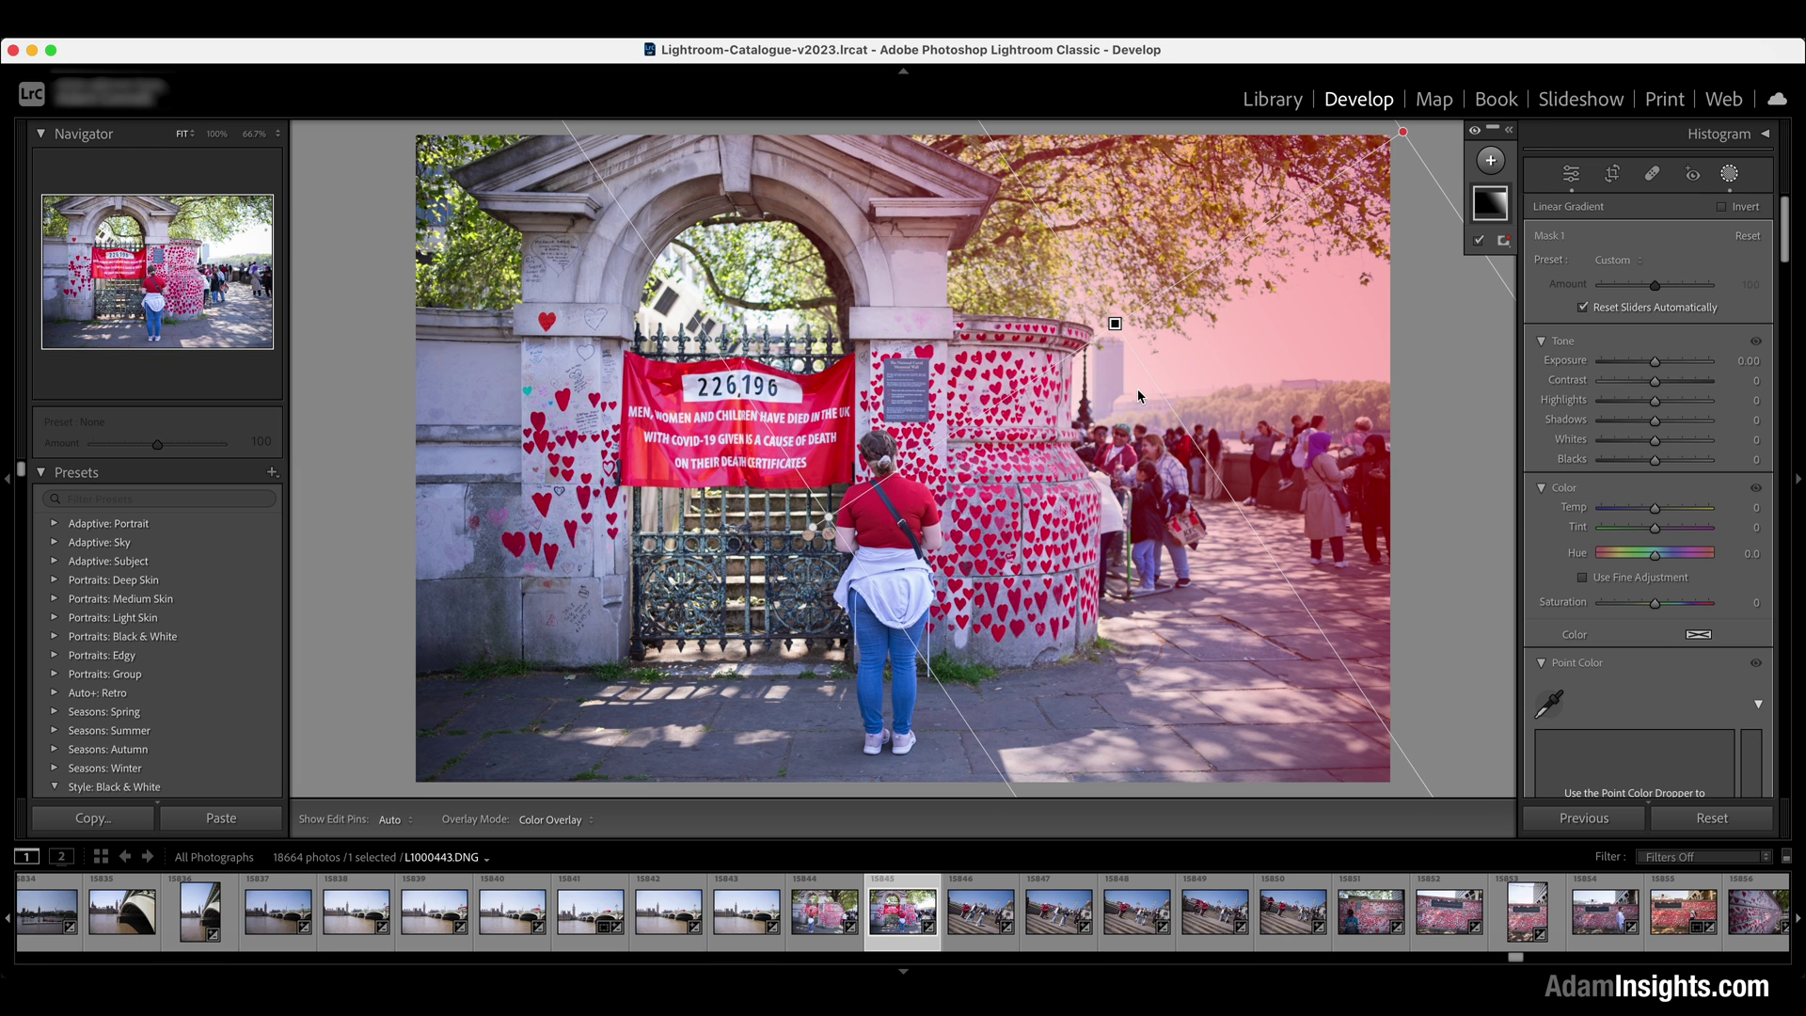
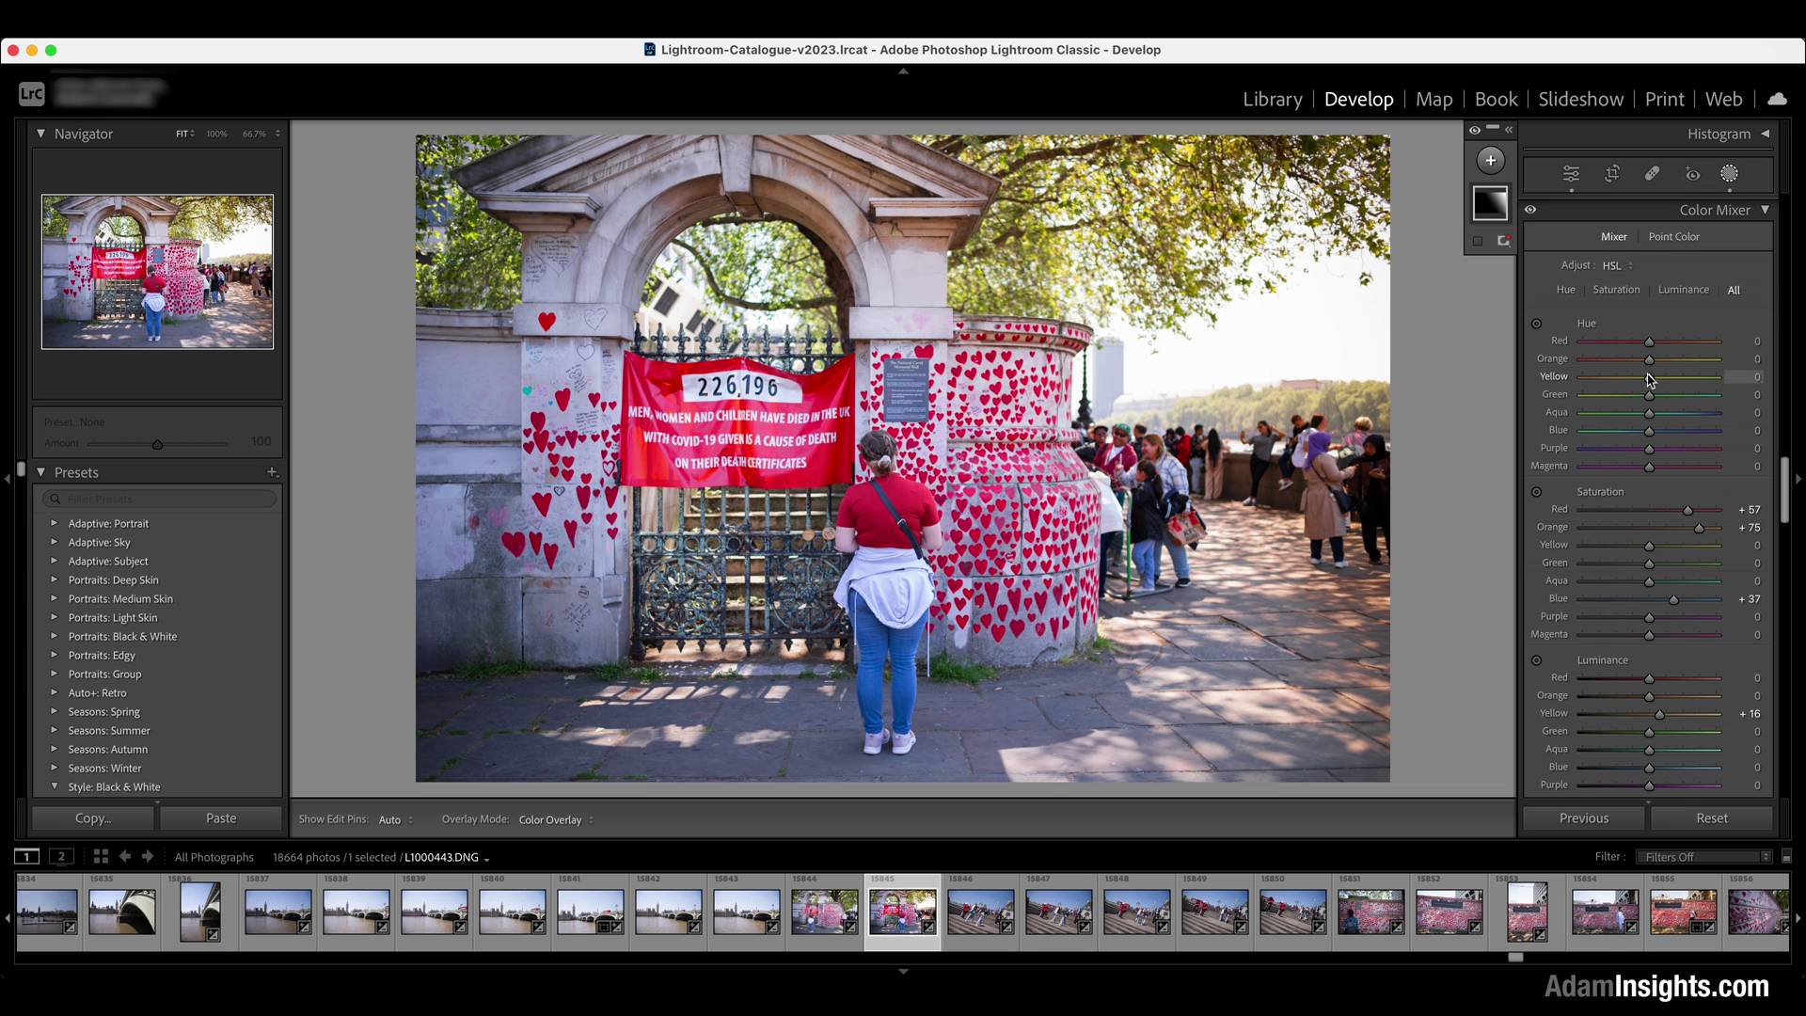
- Shift the yellow hue towards orange in the Color Mixer to give the foliage an autumnal look
mouse_move(1651, 384)
mouse_down()
mouse_move(1614, 380)
mouse_move(1629, 380)
mouse_up()
- Set the linear gradient mask's Highlights to -56 and its Saturation to 44
scroll(1664, 452, up, 10)
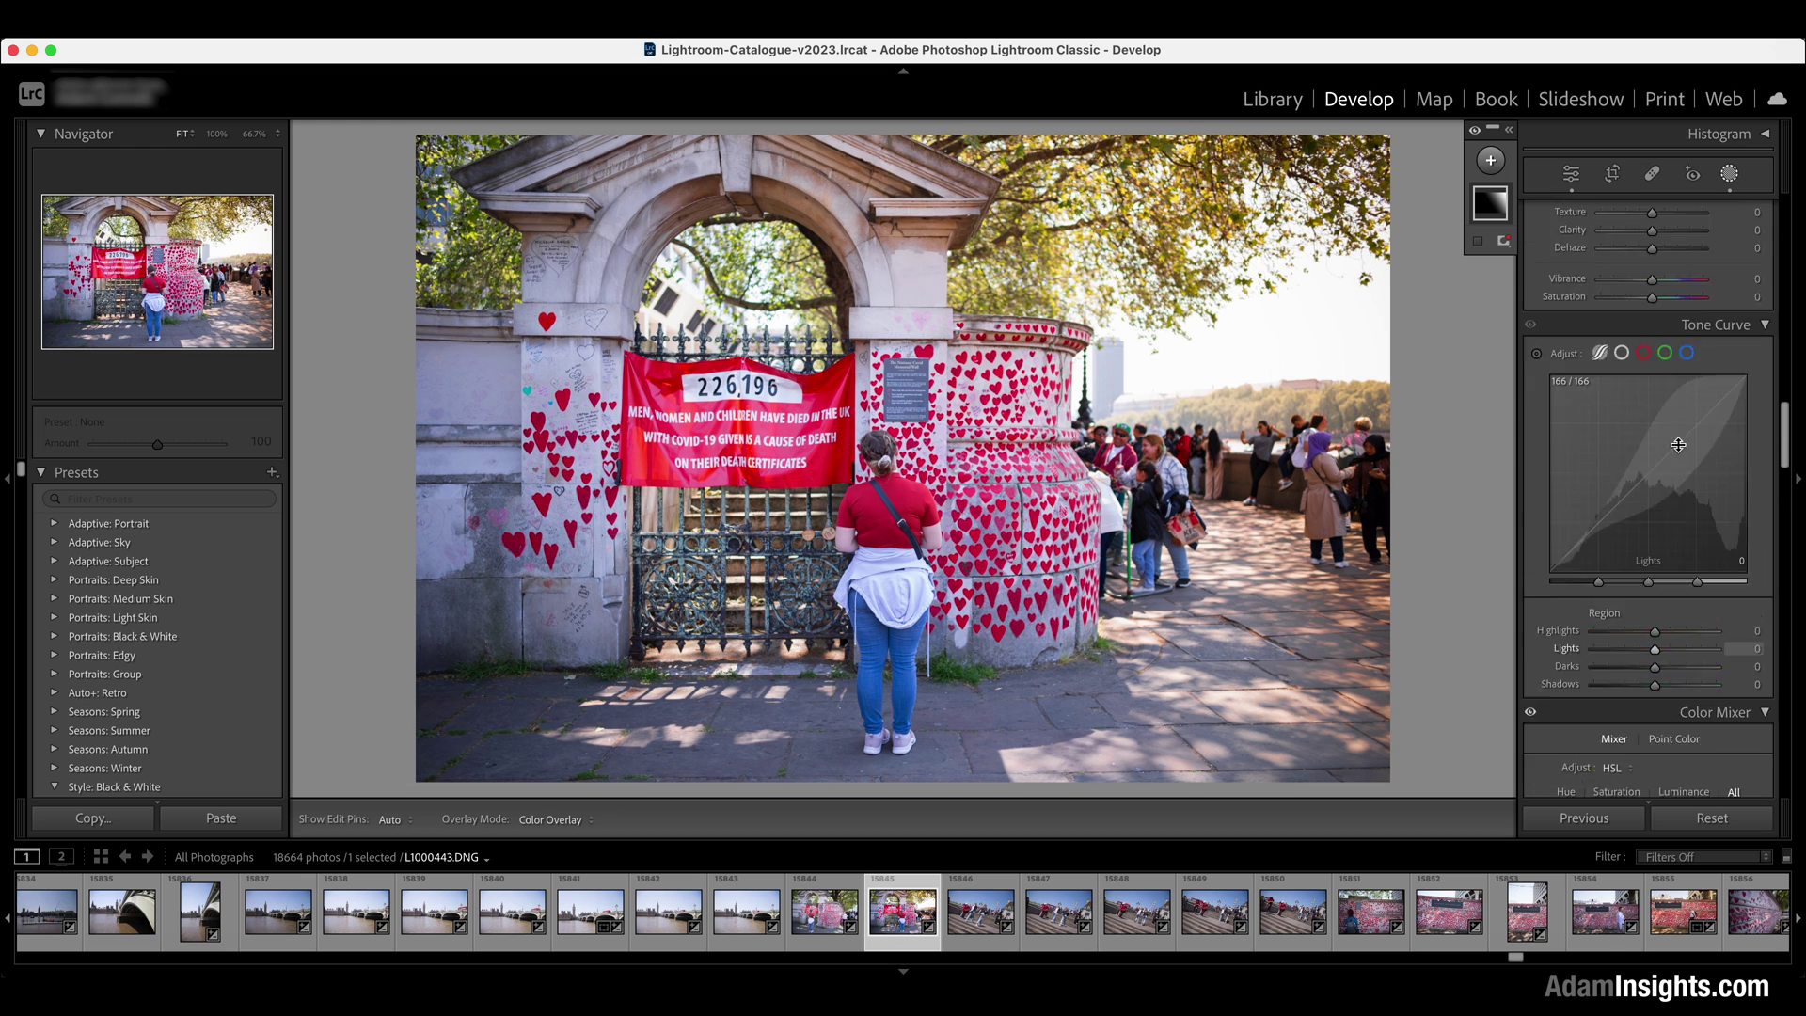
scroll(1675, 465, down, 10)
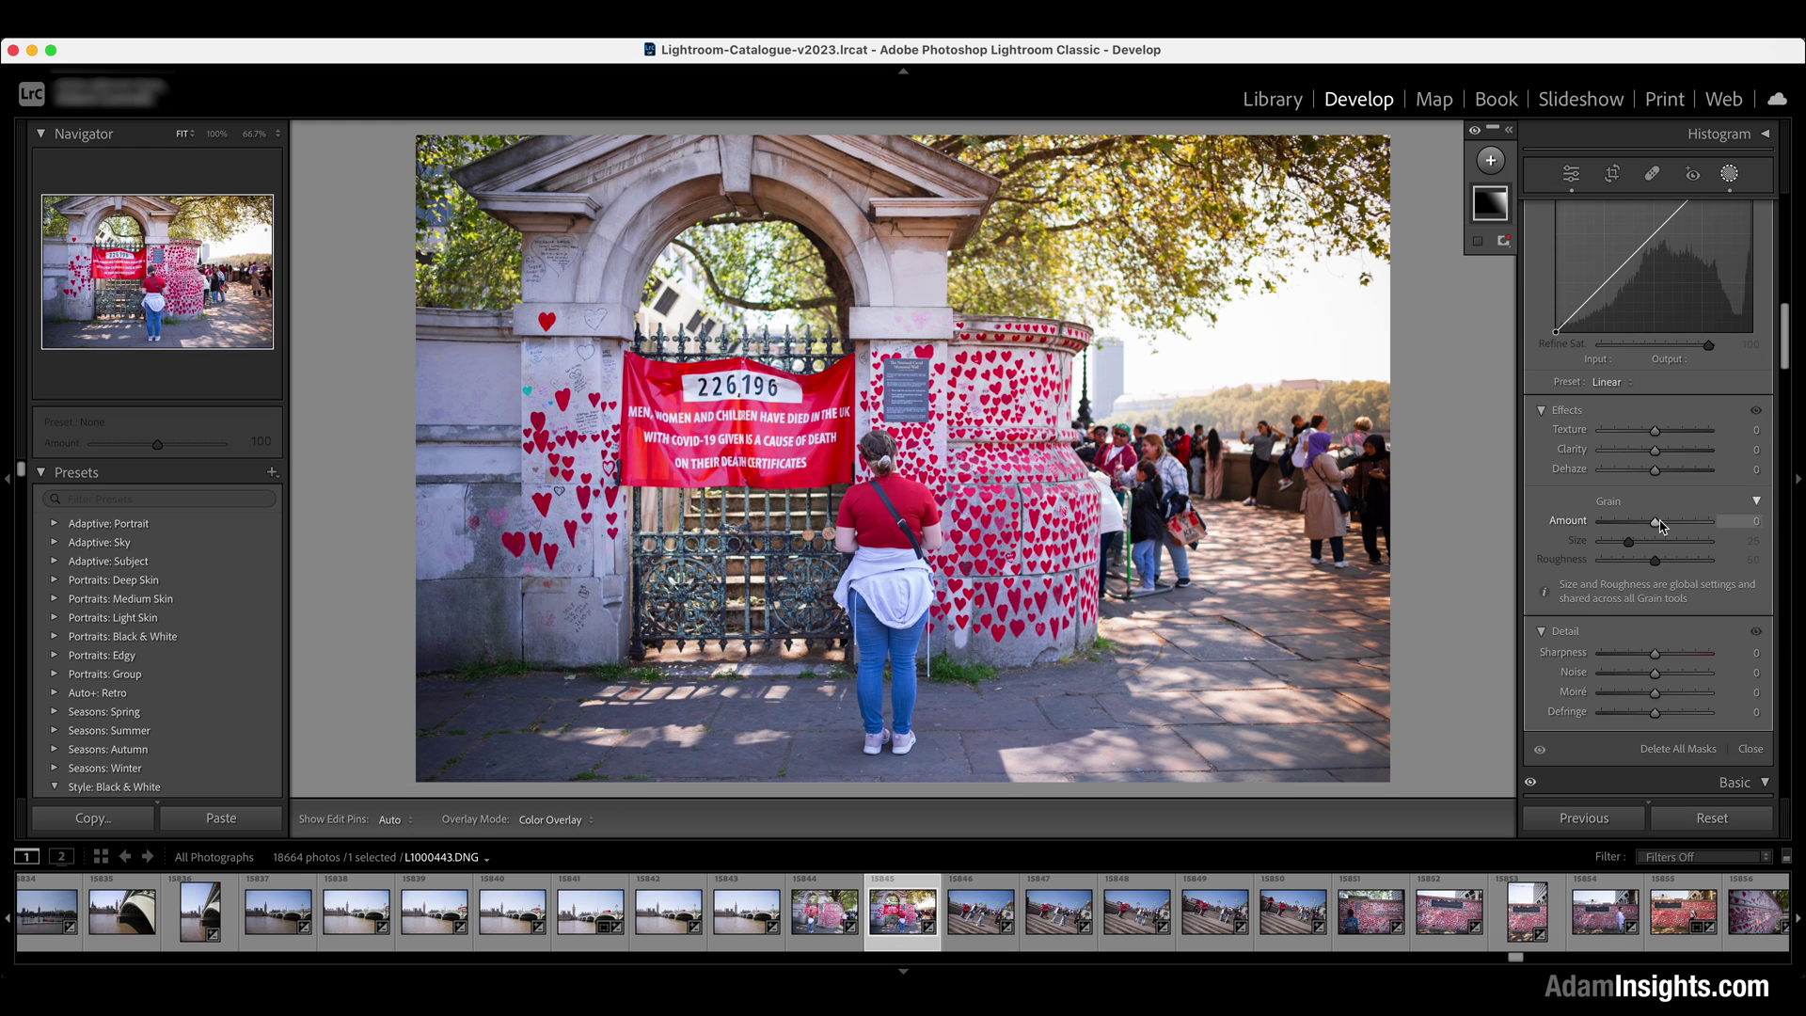
scroll(1661, 498, up, 5)
drag(1654, 400, 1626, 405)
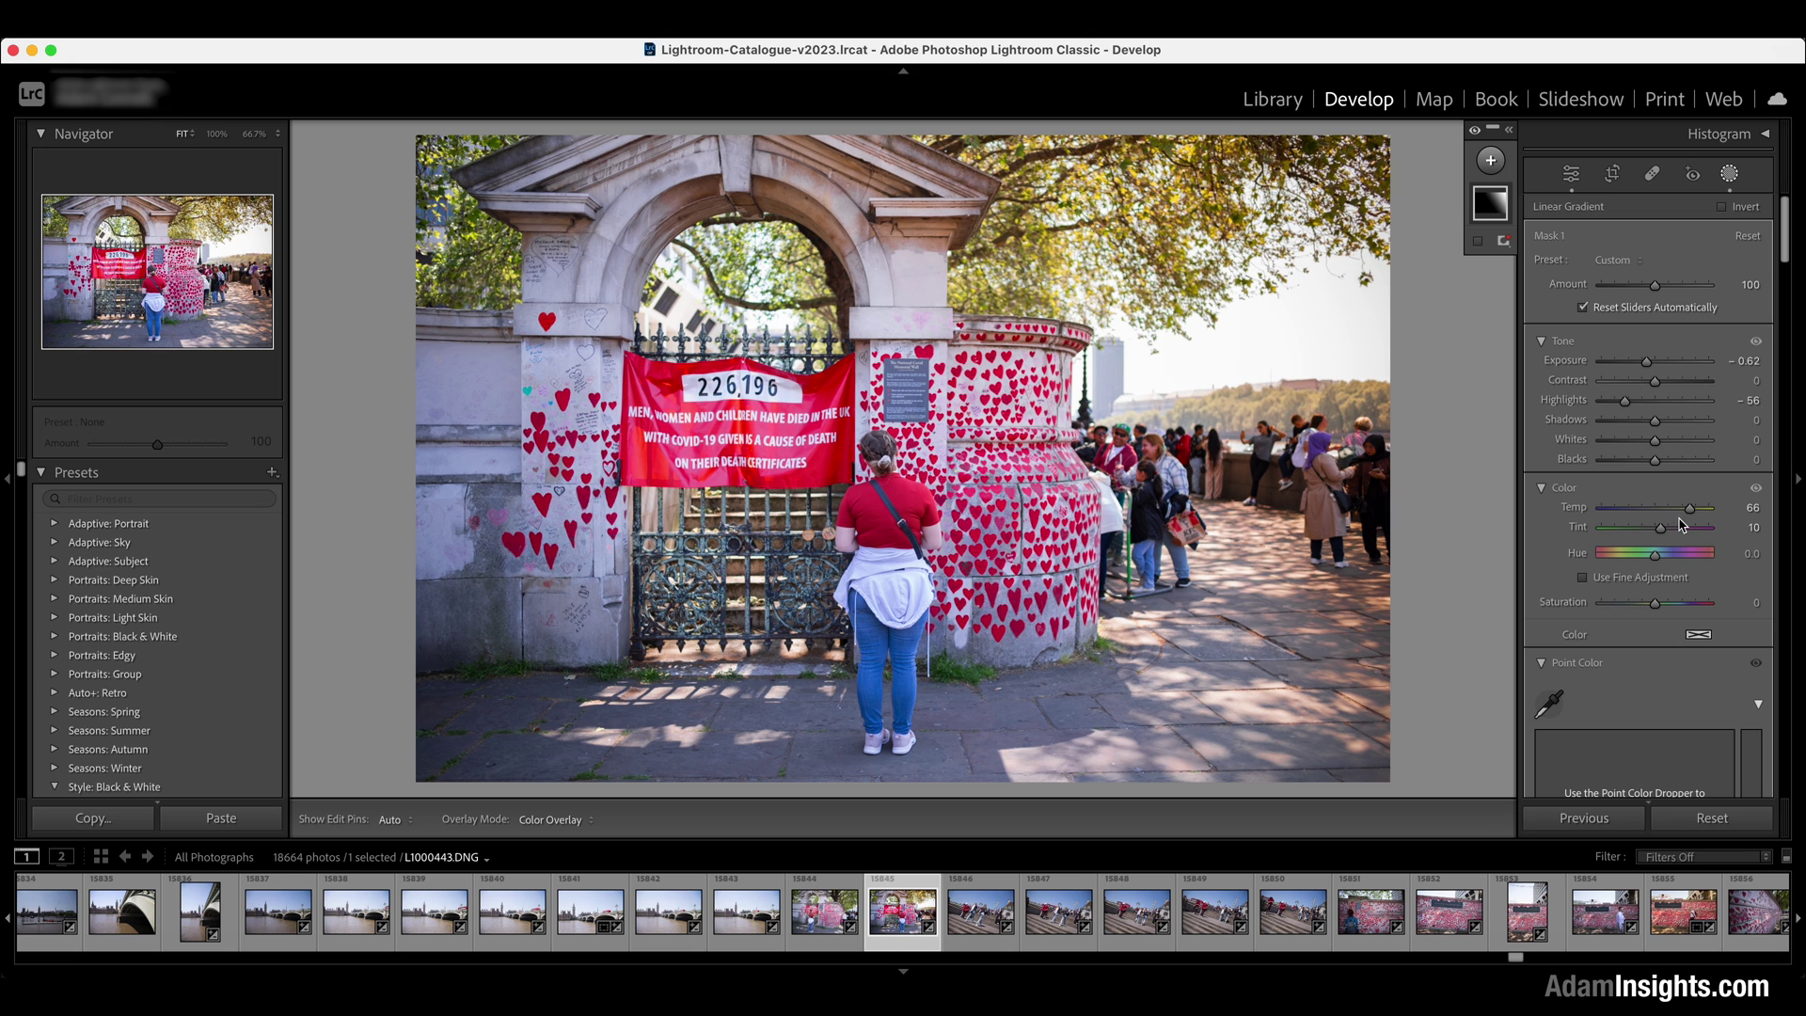
mouse_move(1655, 608)
mouse_down()
mouse_move(1693, 606)
mouse_move(1678, 609)
mouse_up()
- Reposition the linear gradient so it starts at the photo's upper-right corner and fades further towards the lower left
drag(1400, 139, 1385, 143)
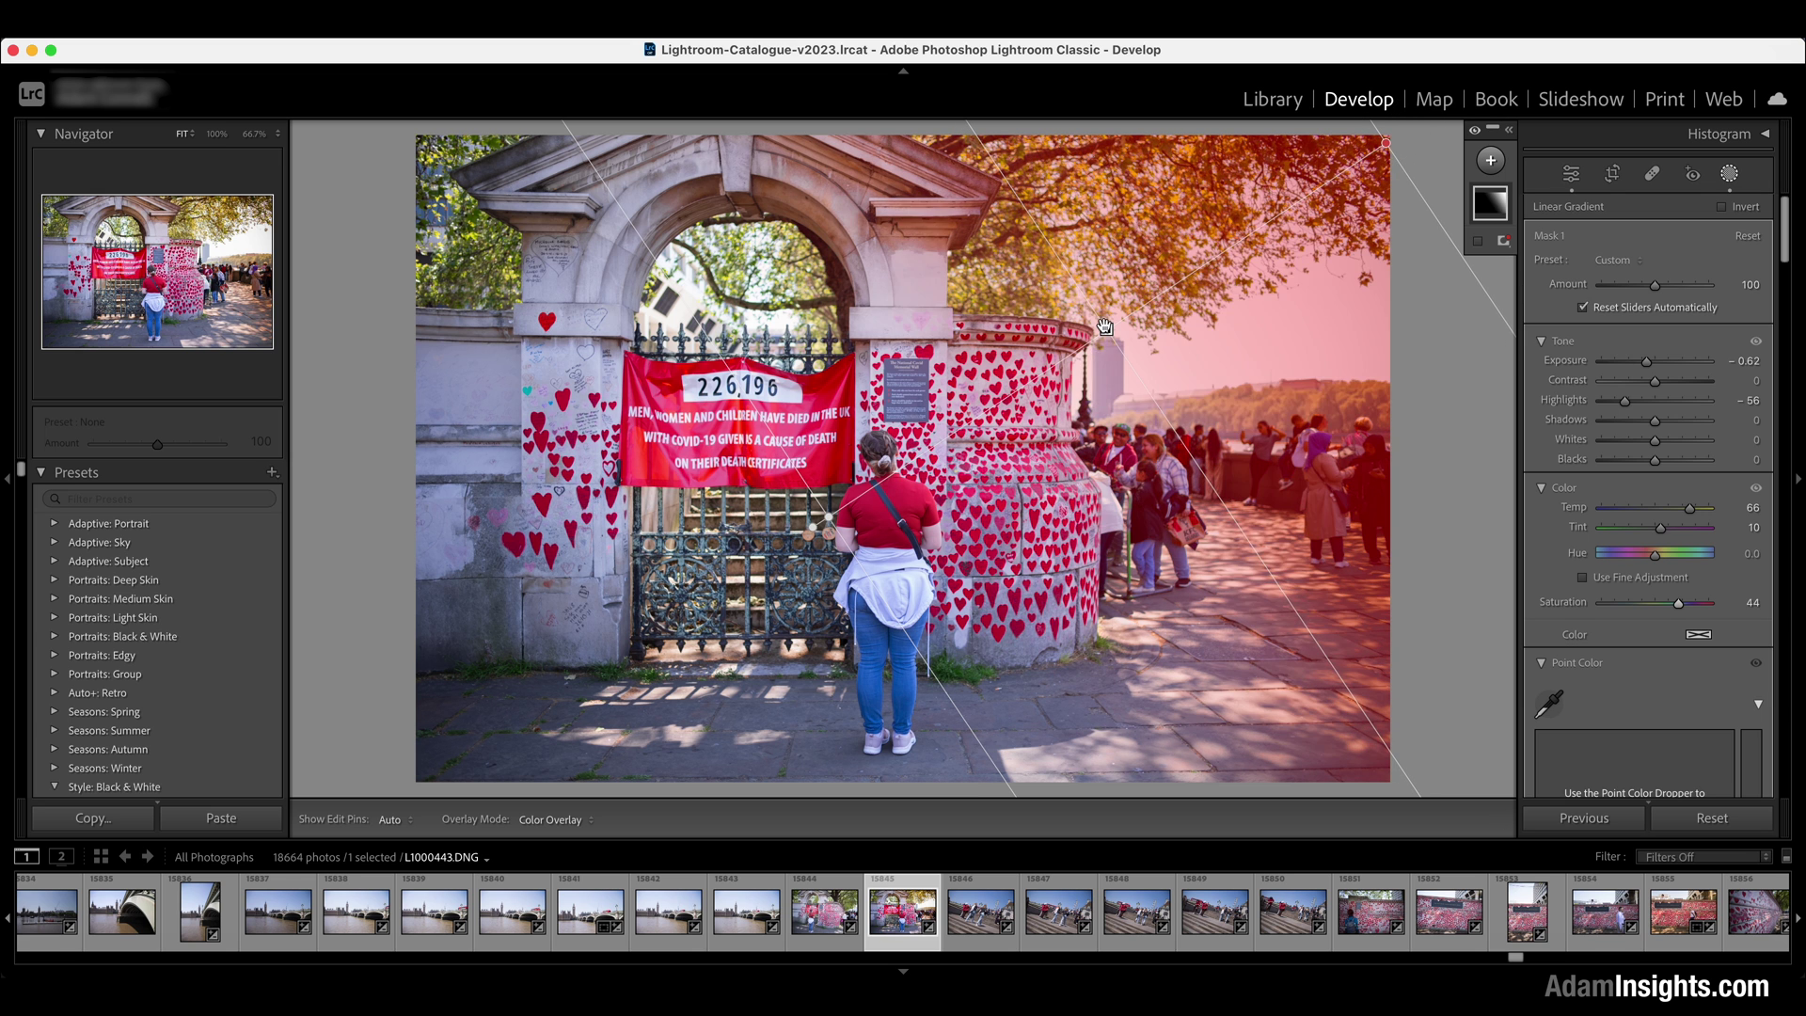
drag(1106, 329, 1163, 303)
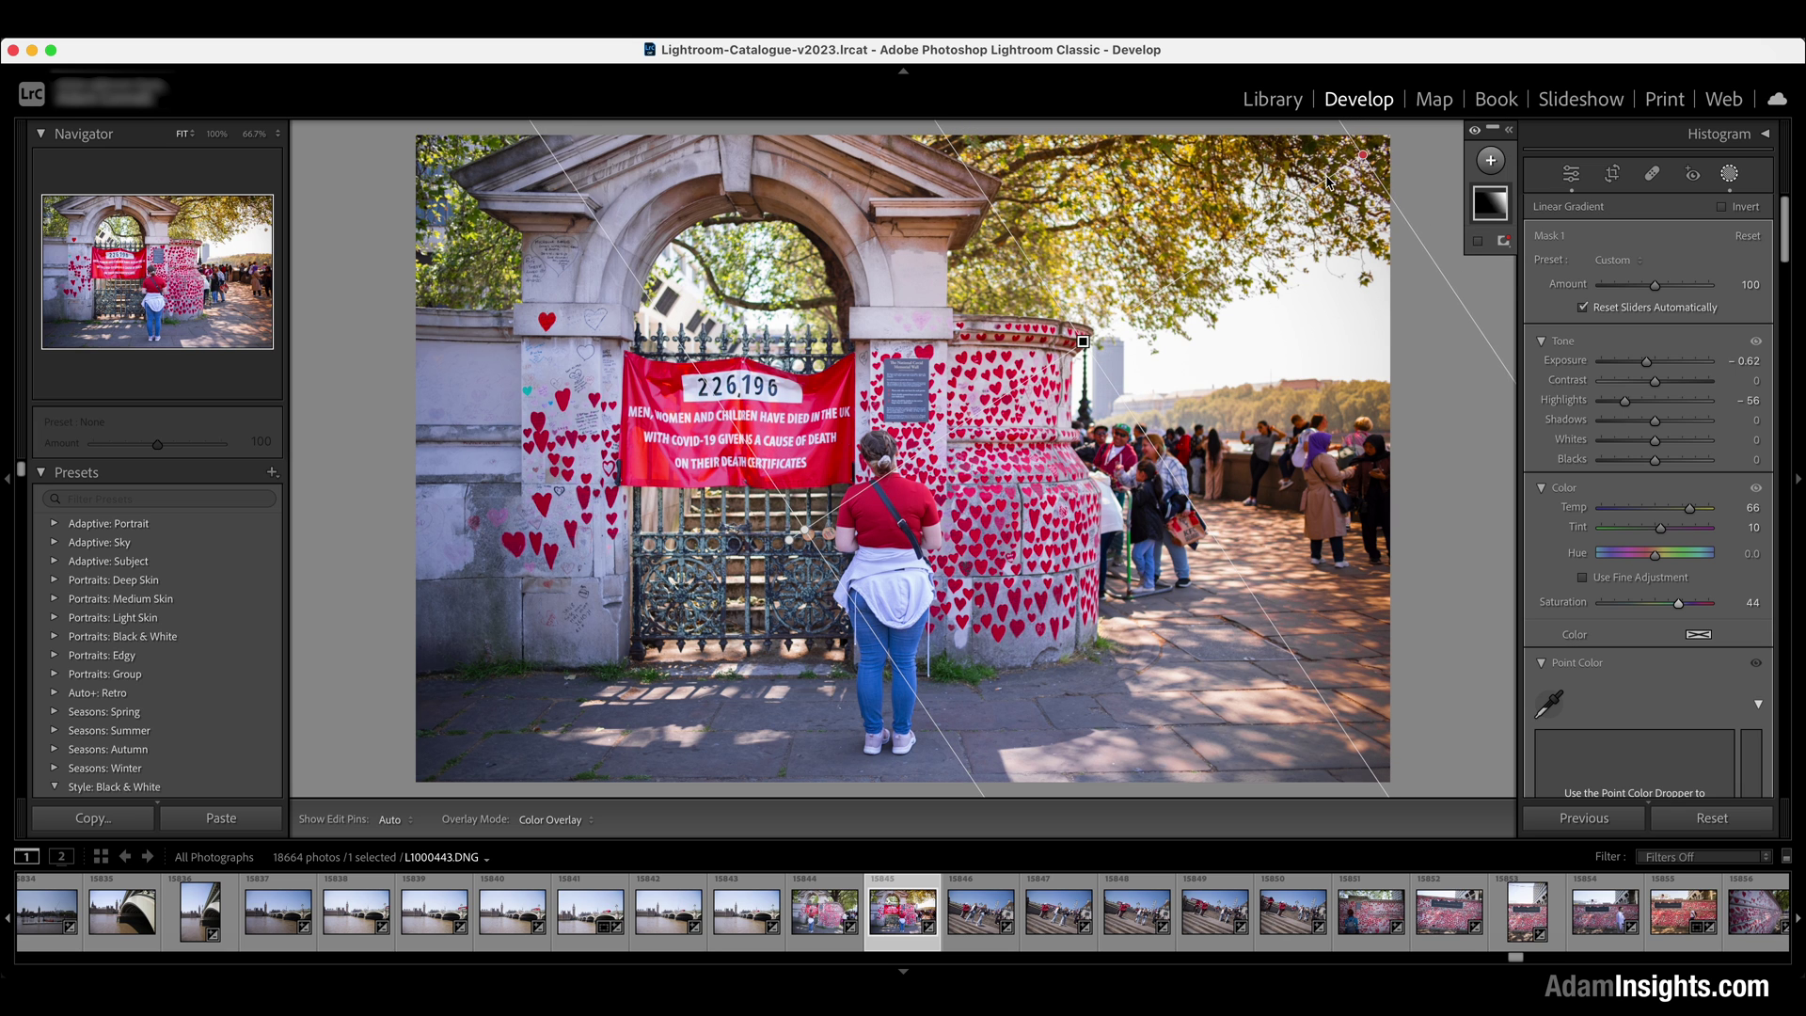
drag(1360, 155, 1406, 139)
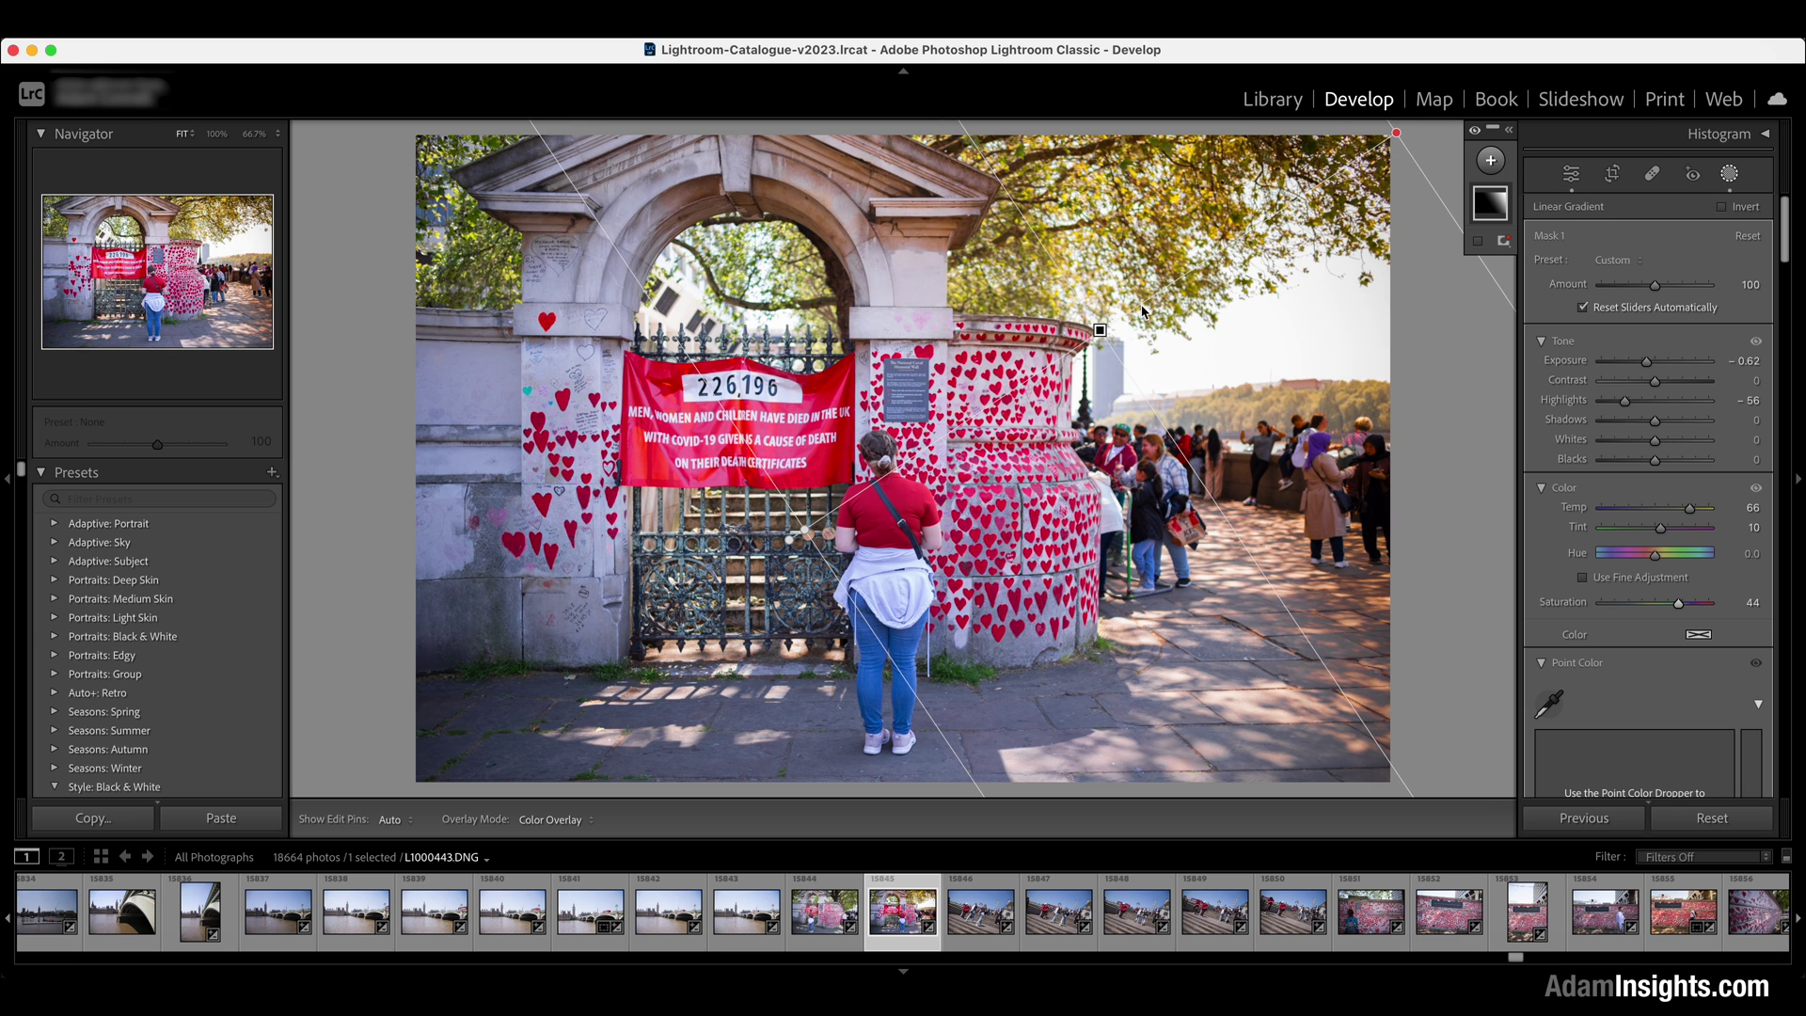
drag(801, 526, 771, 551)
drag(1120, 315, 1038, 365)
drag(1337, 172, 1405, 122)
mouse_move(1069, 341)
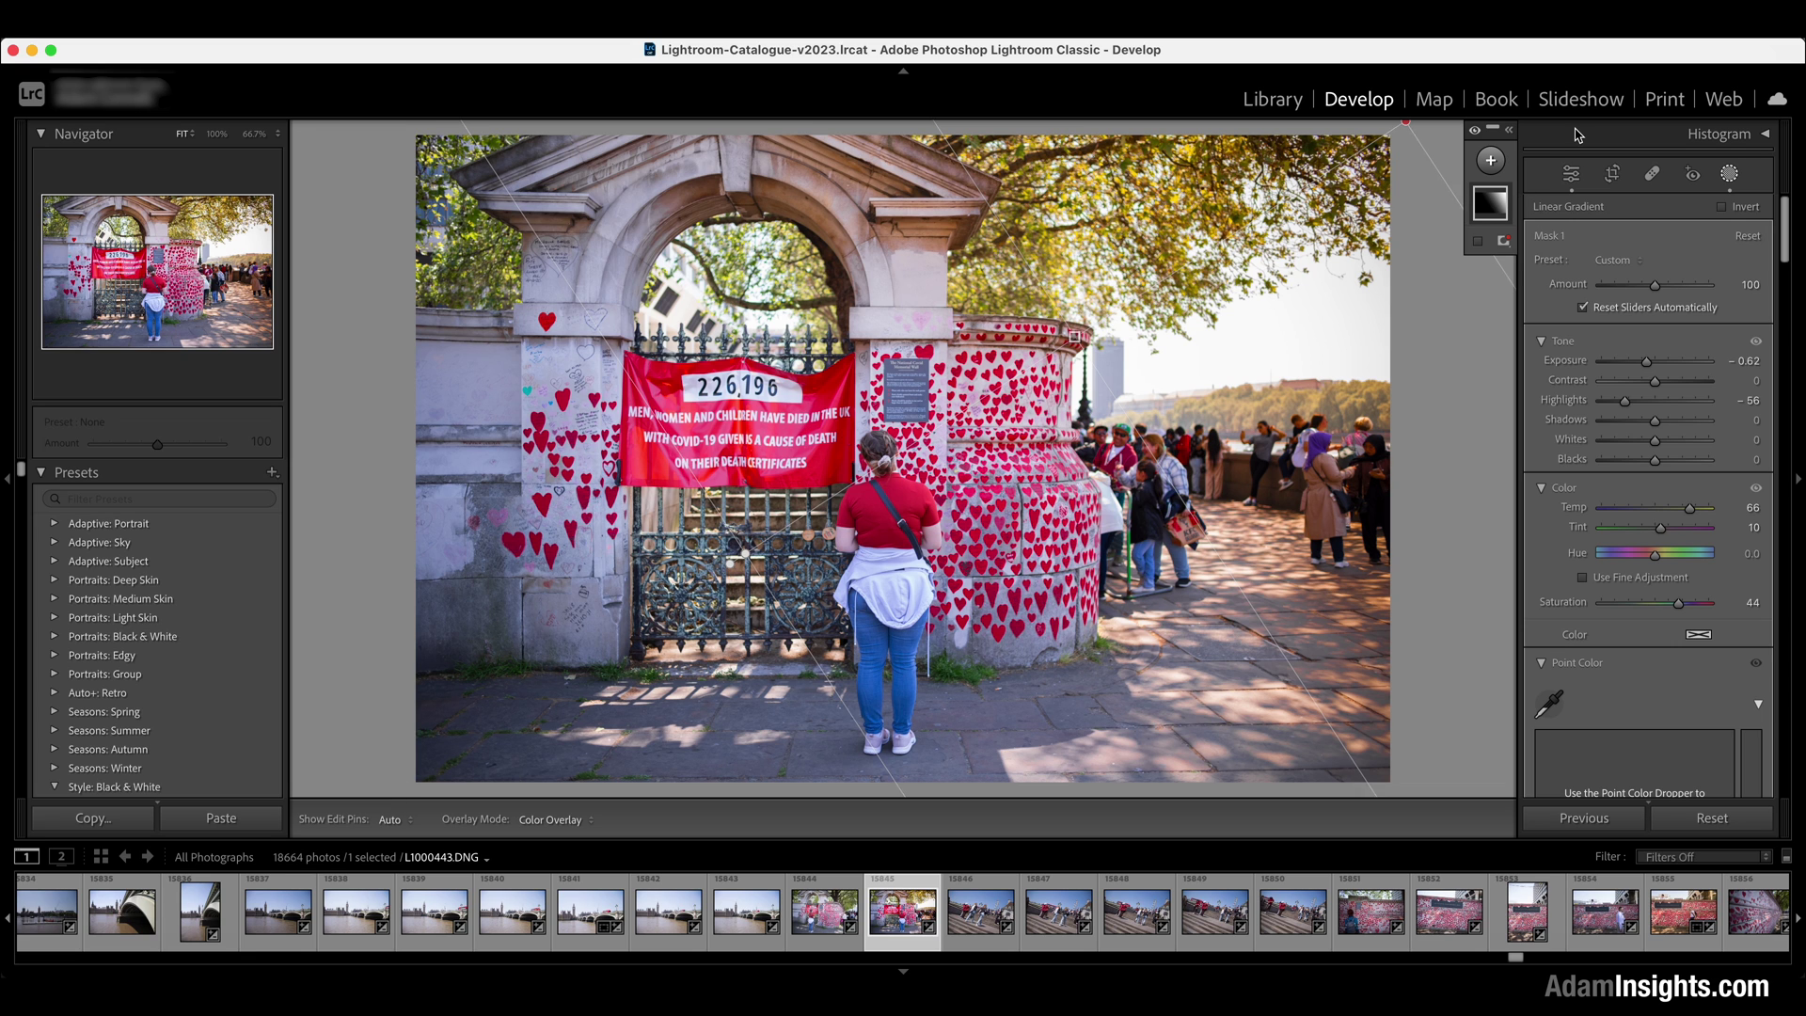
- Add a second linear gradient from the photo's lower-left corner to the heart-covered wall, set its Temp to -61, and close masking
click(1492, 161)
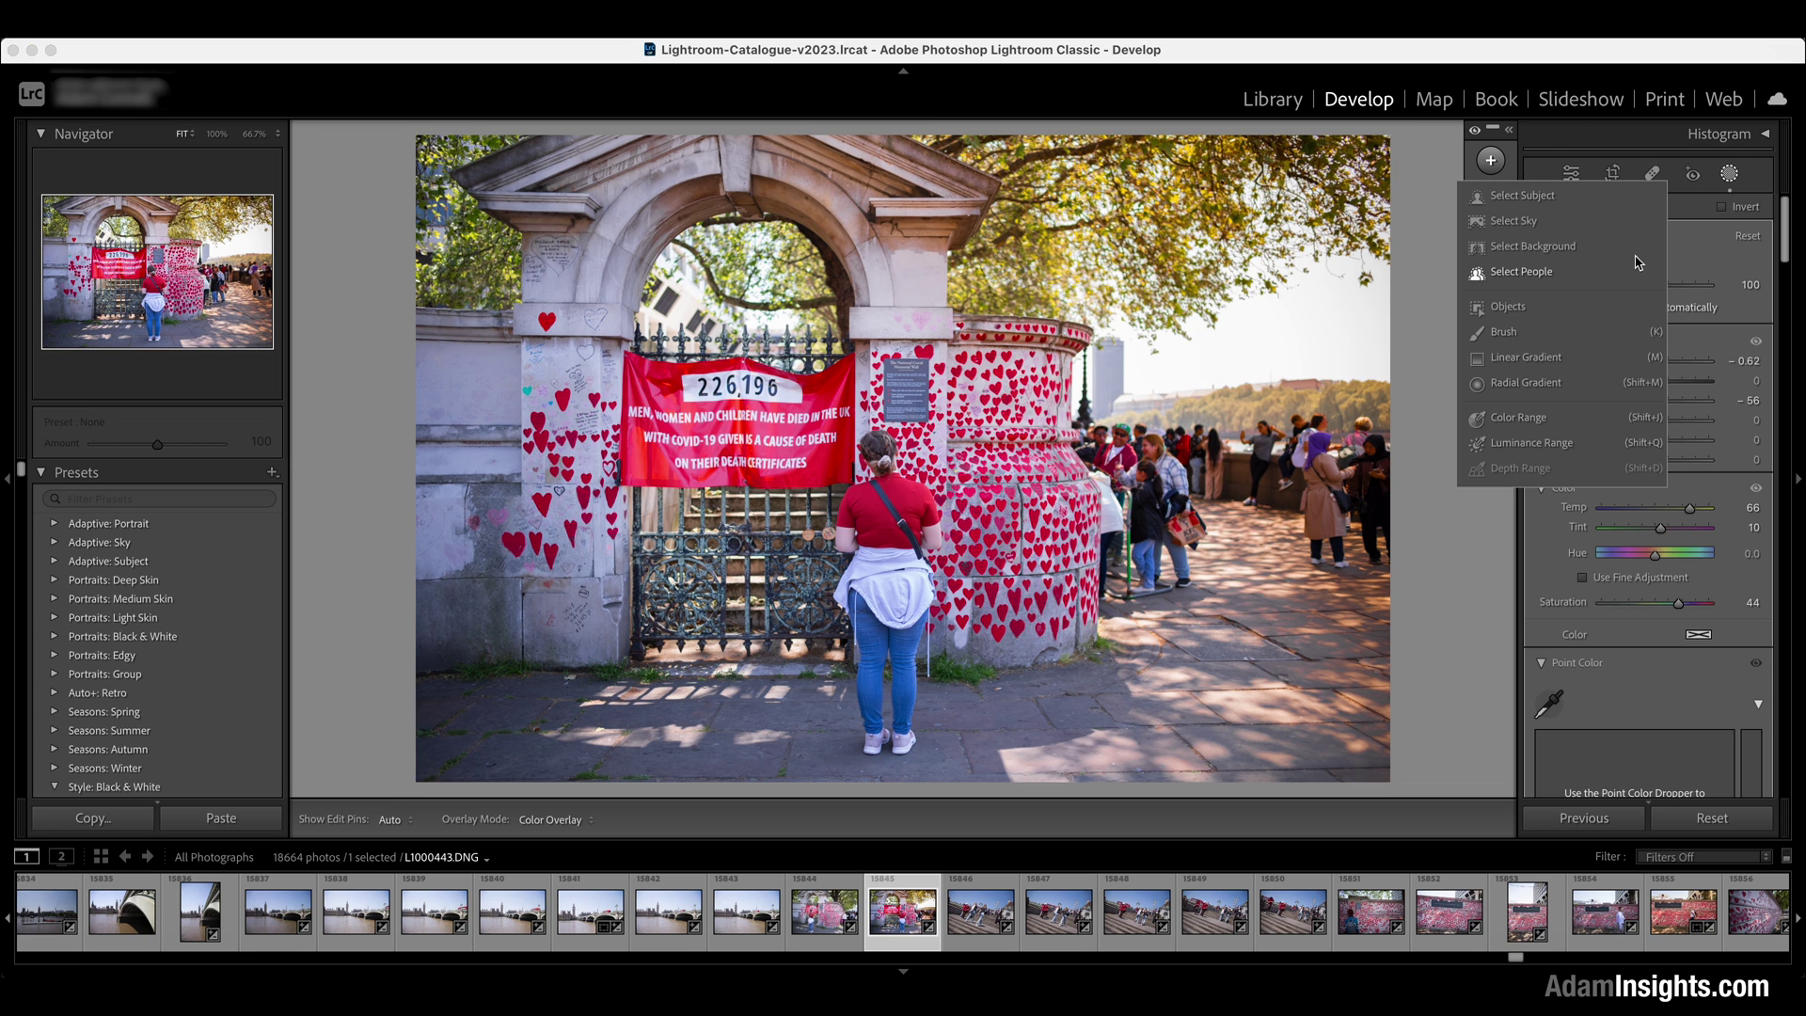
click(1542, 358)
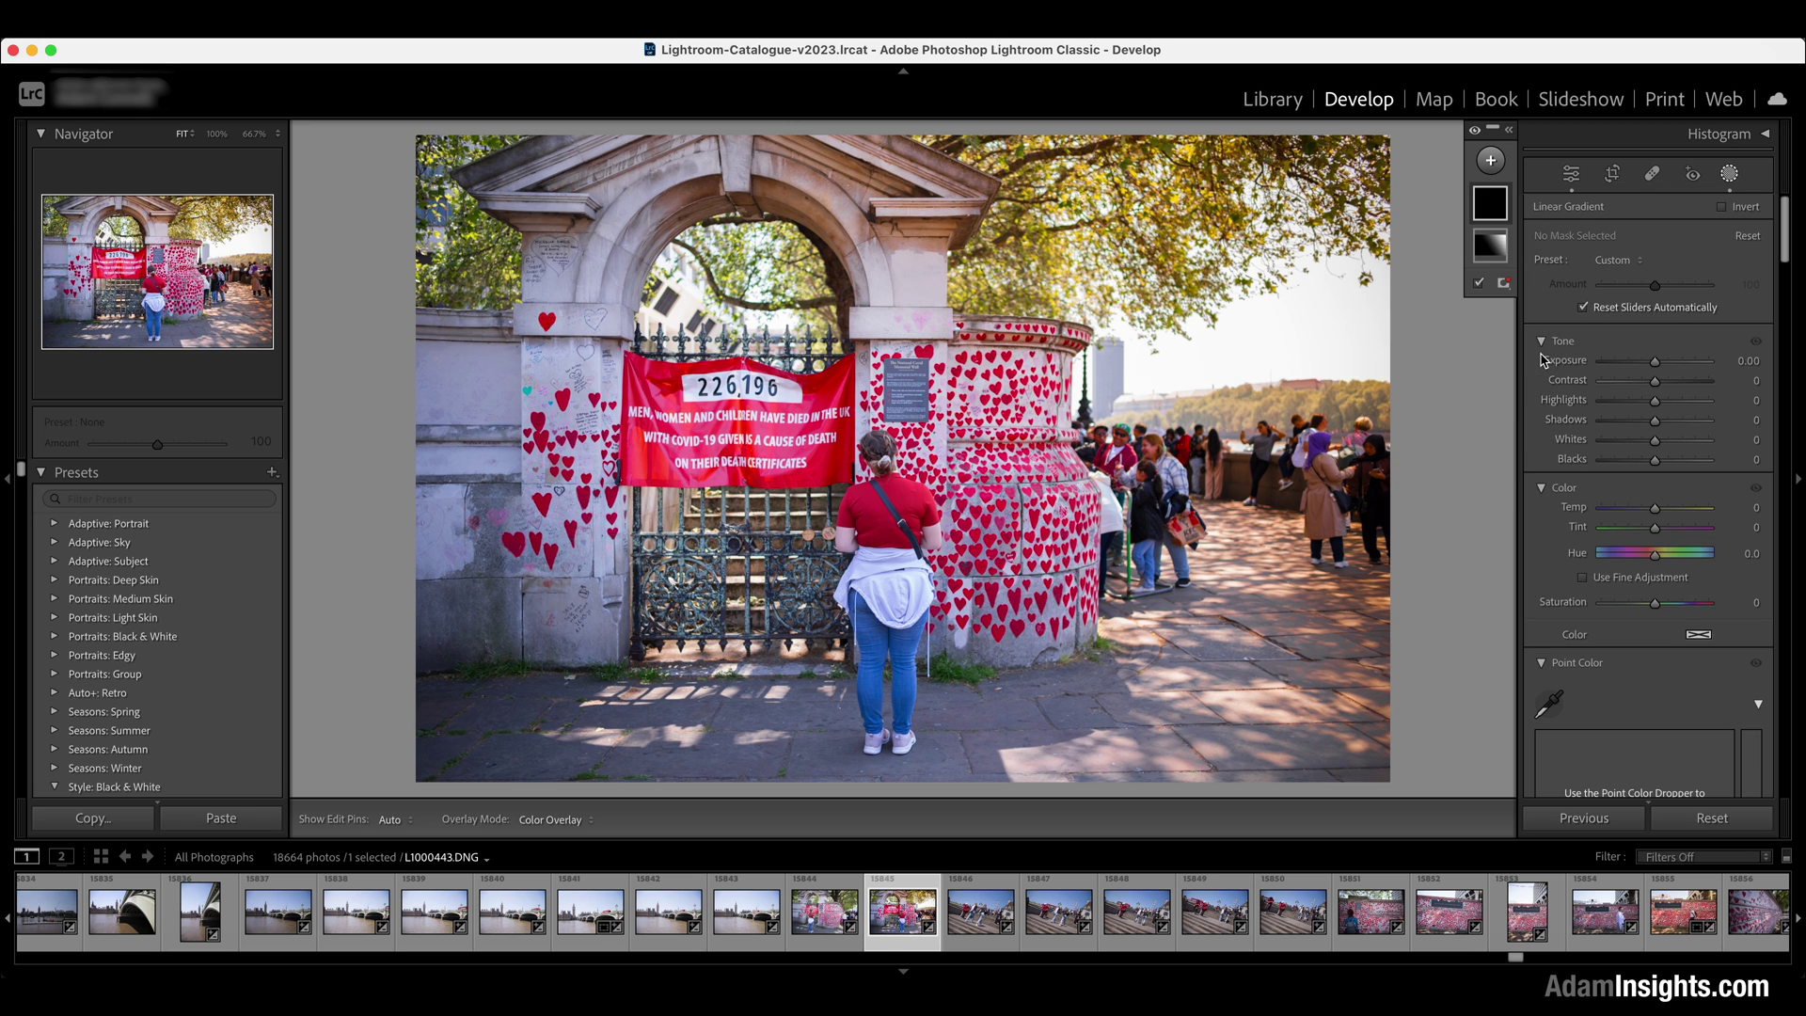
drag(406, 785, 1084, 362)
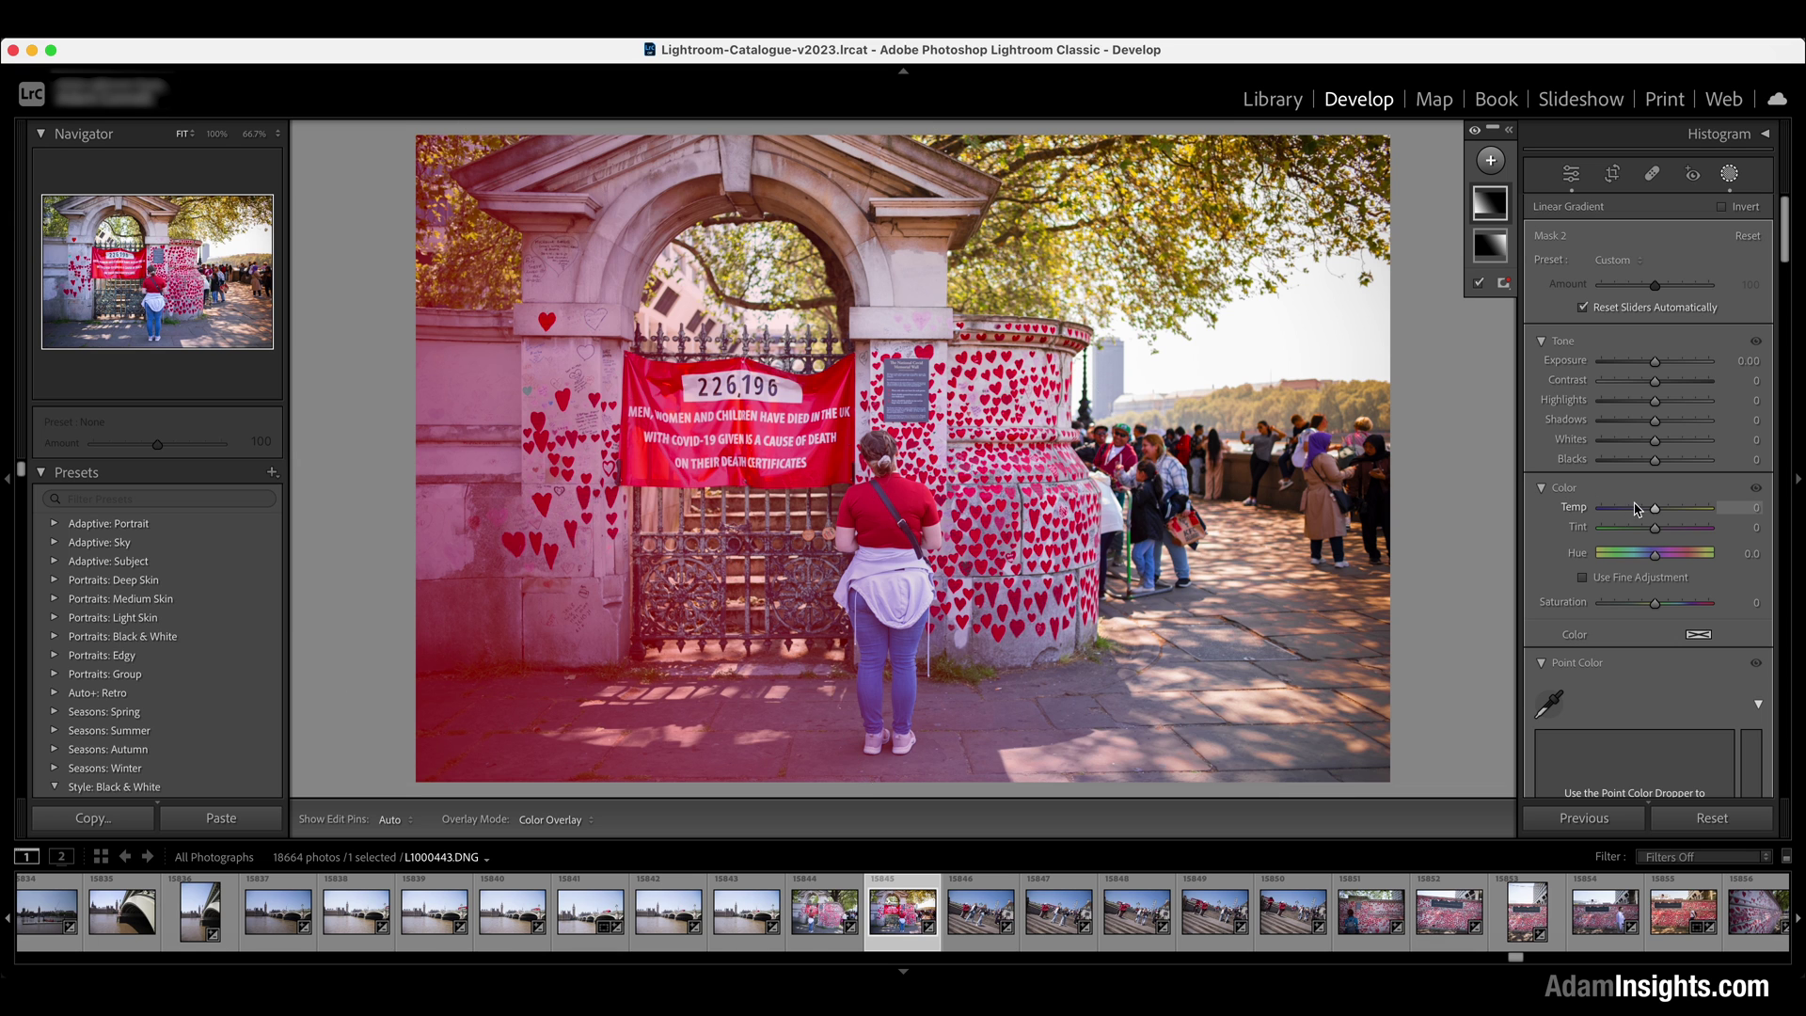
drag(1654, 508, 1622, 513)
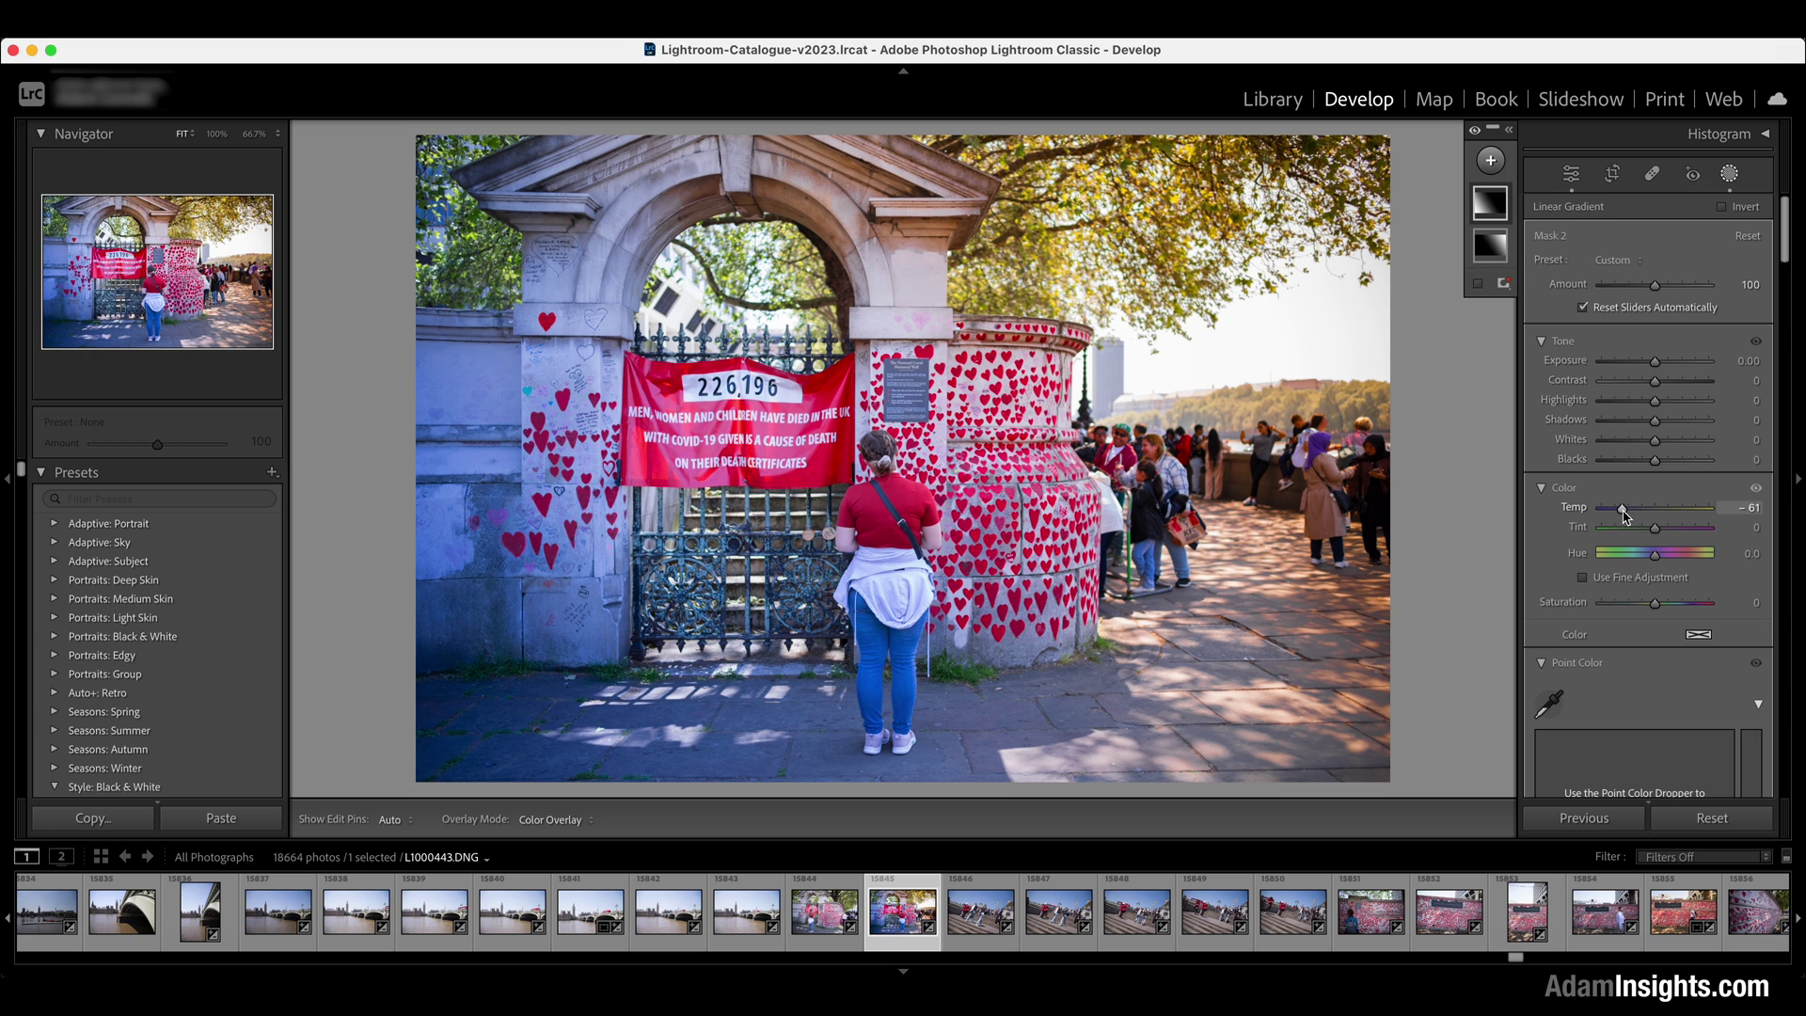
click(1572, 176)
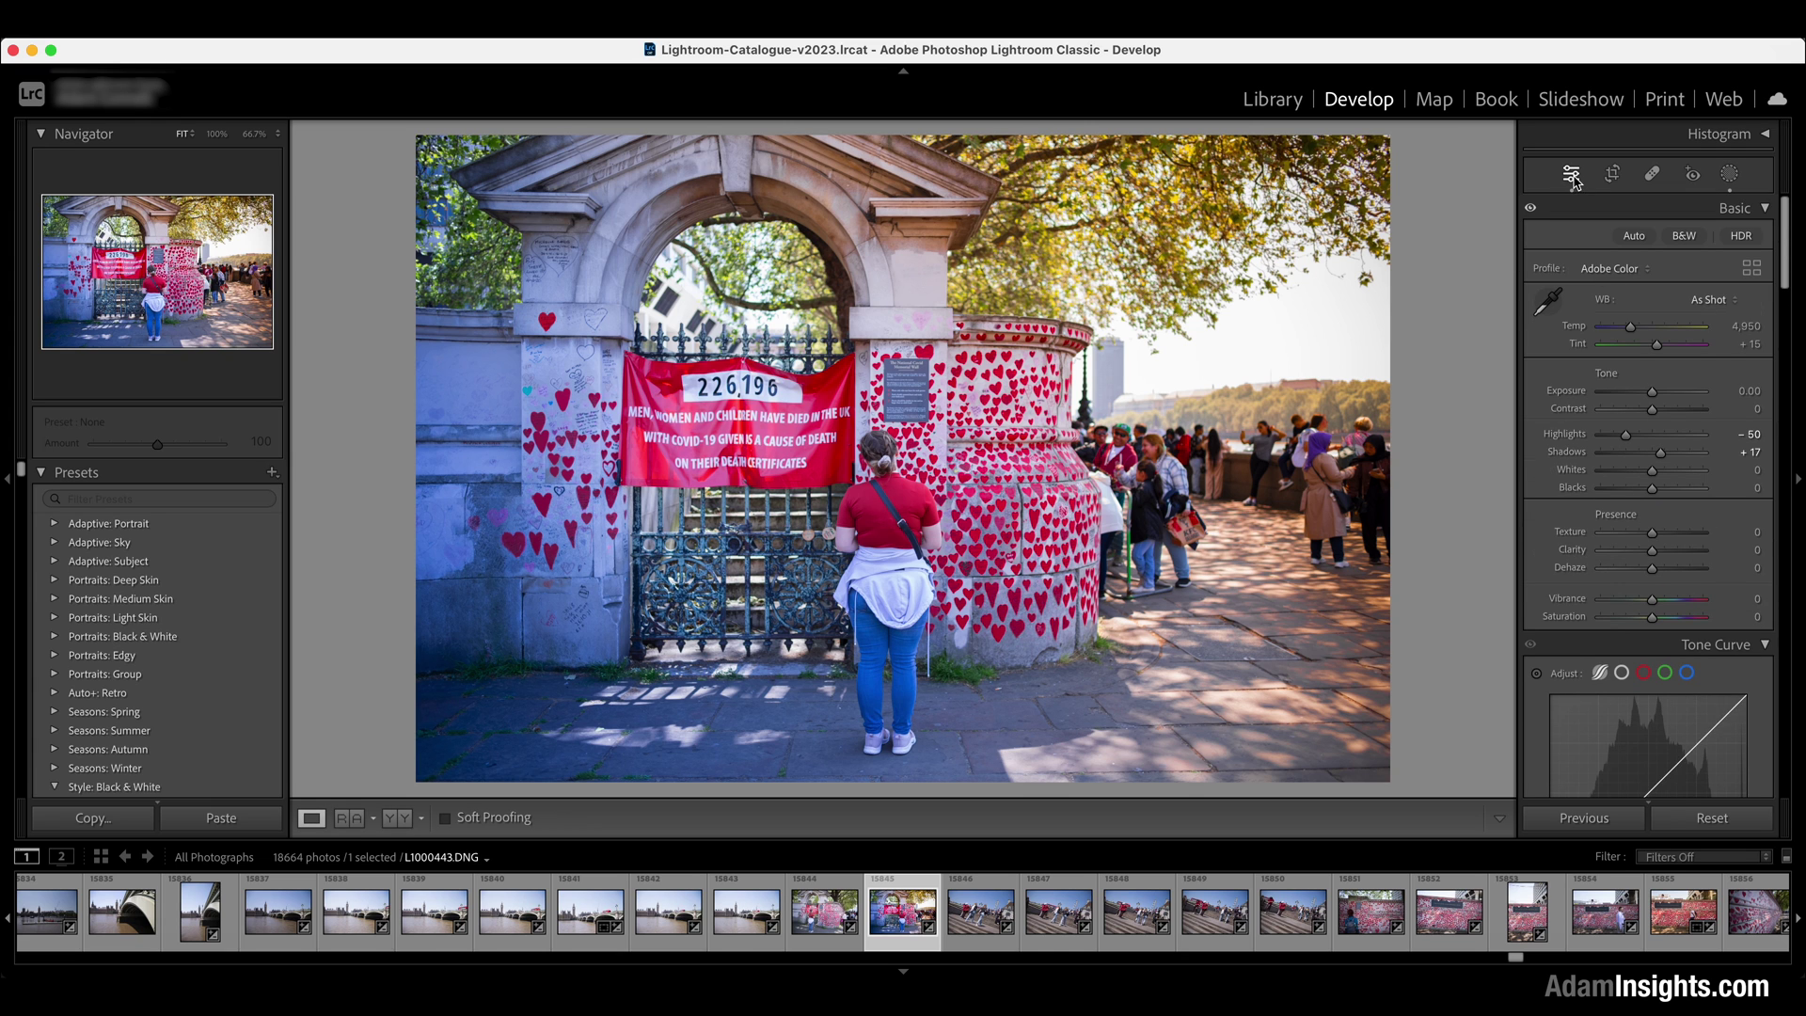
- Raise the photo's global Shadows to +33
click(1662, 456)
drag(1662, 456, 1671, 456)
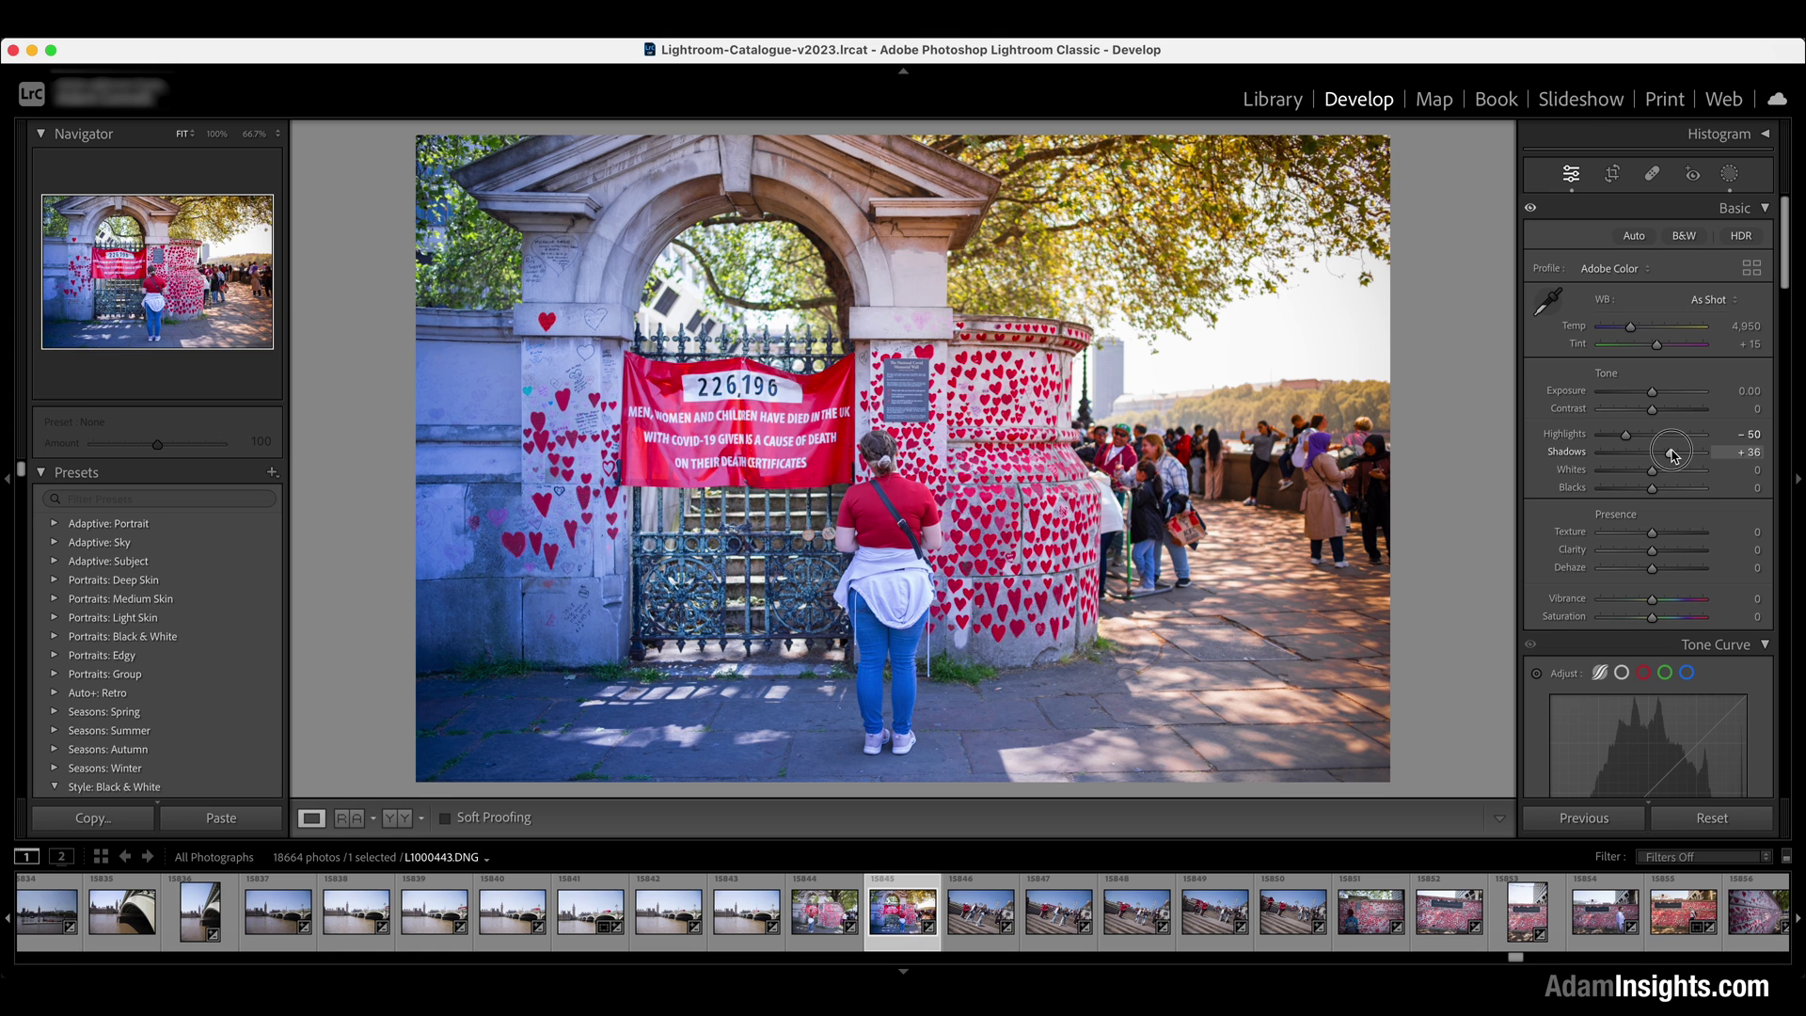
drag(1670, 455, 1670, 455)
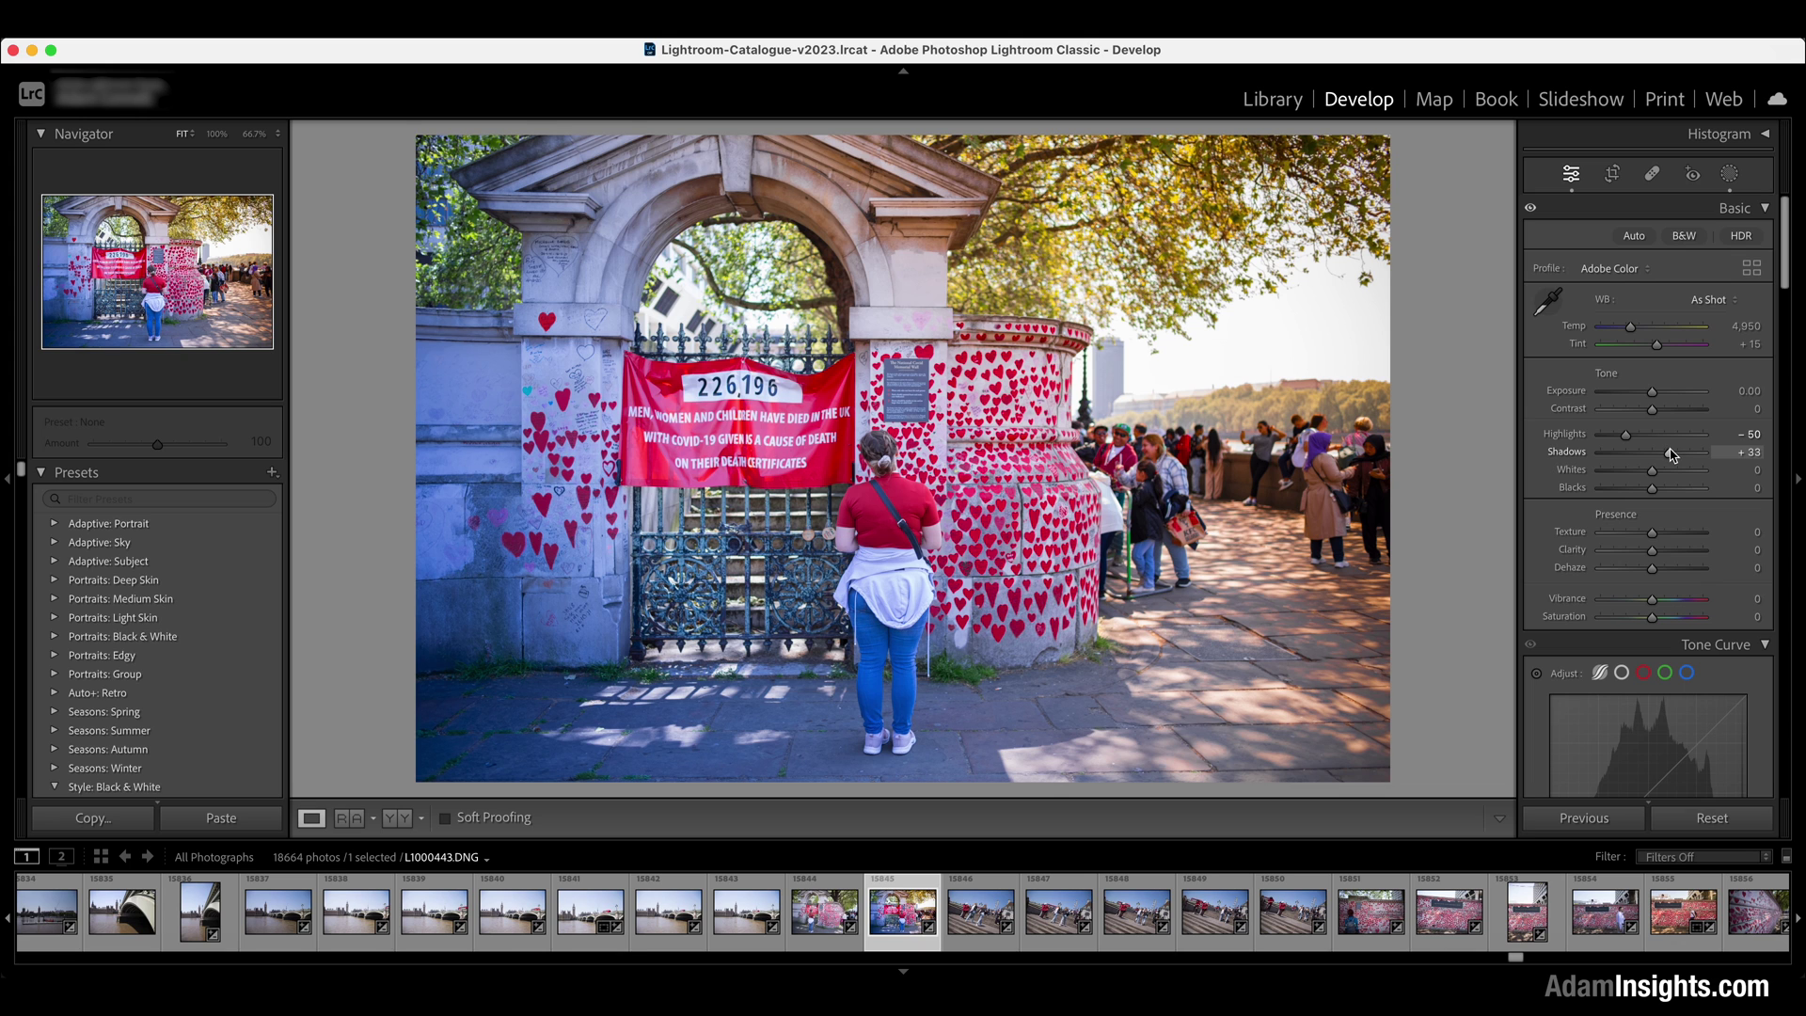
- In the Color Mixer, set yellow luminance to +16, orange luminance to -12 and yellow saturation to +39, and reset blue saturation
scroll(1695, 576, down, 2)
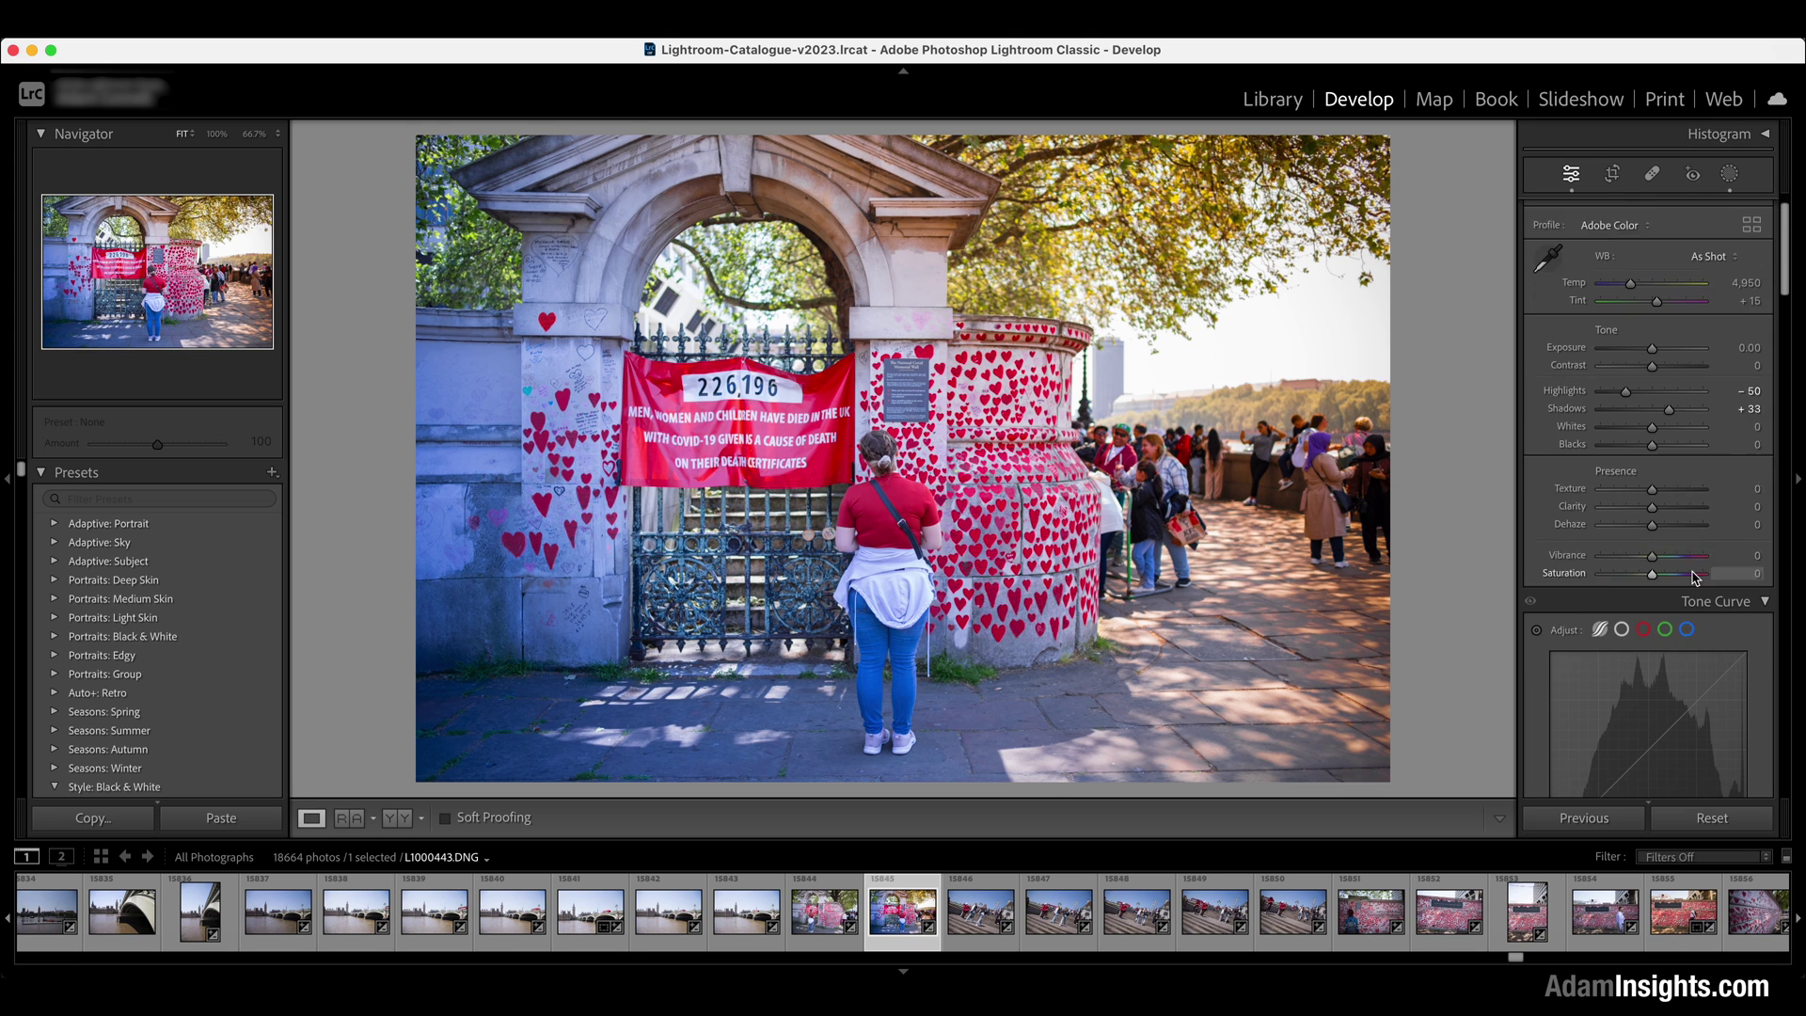
scroll(1694, 576, down, 10)
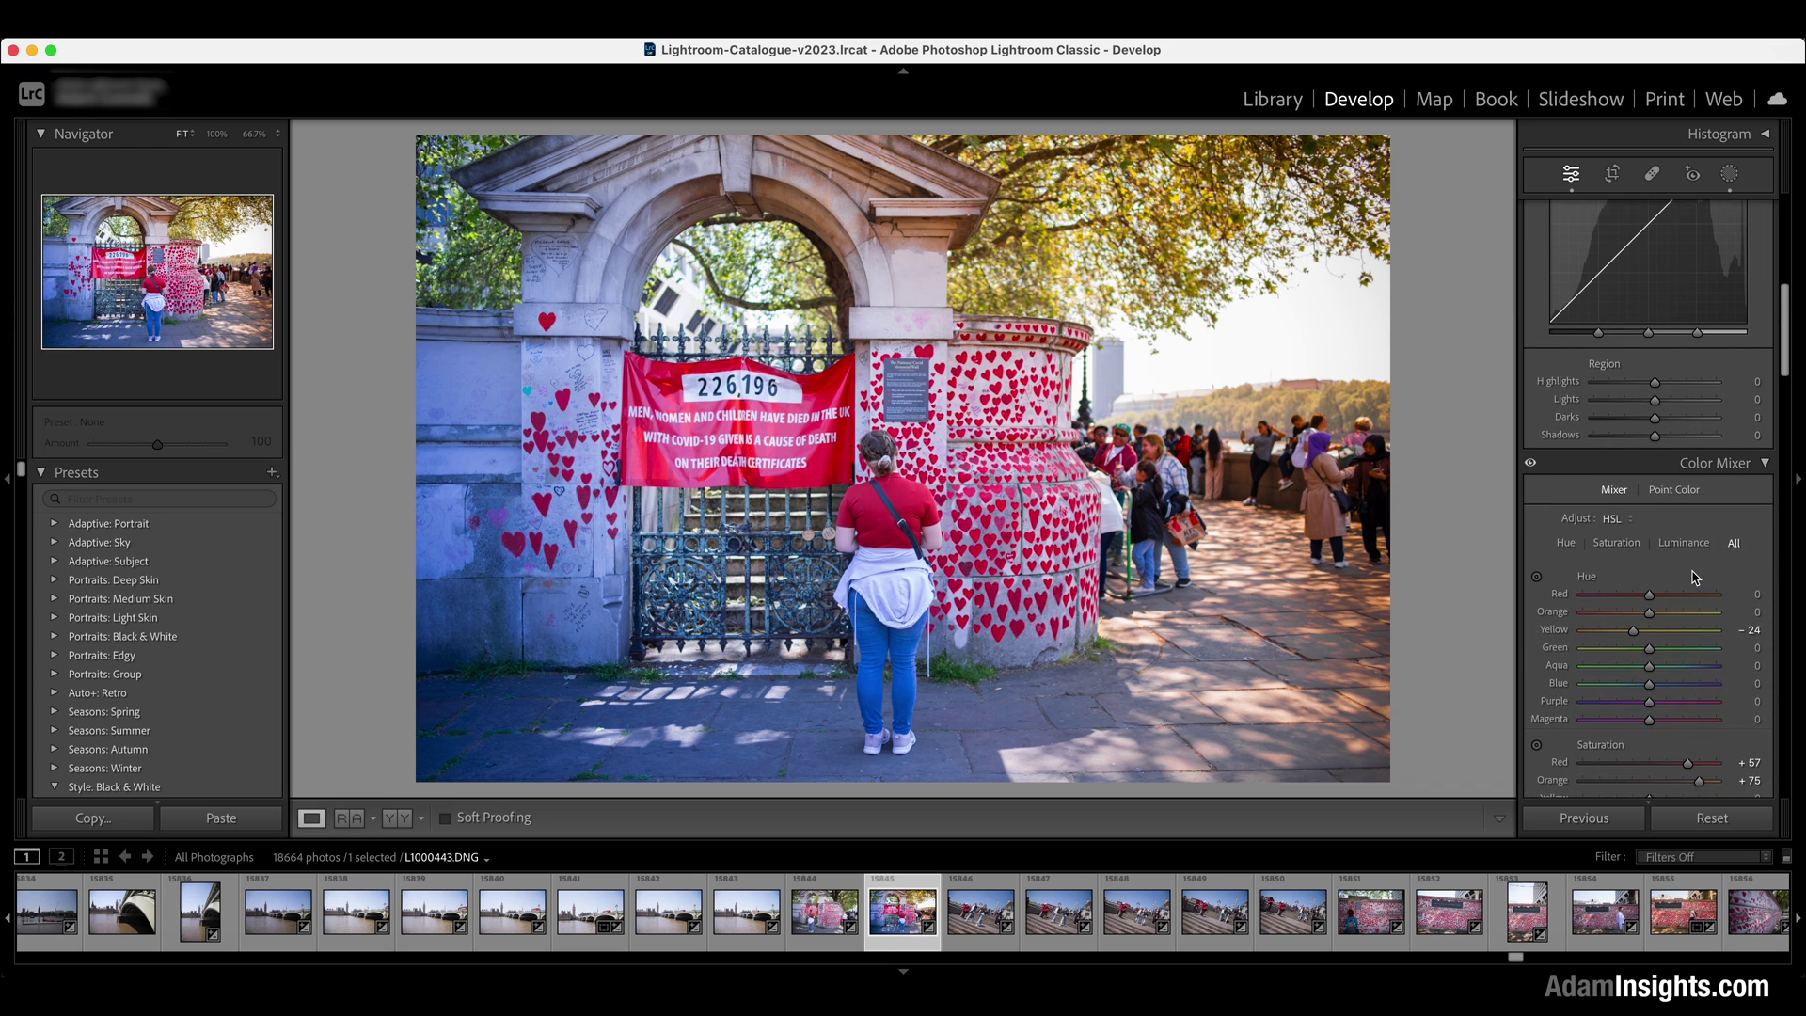
scroll(1695, 576, up, 3)
scroll(1695, 576, up, 3)
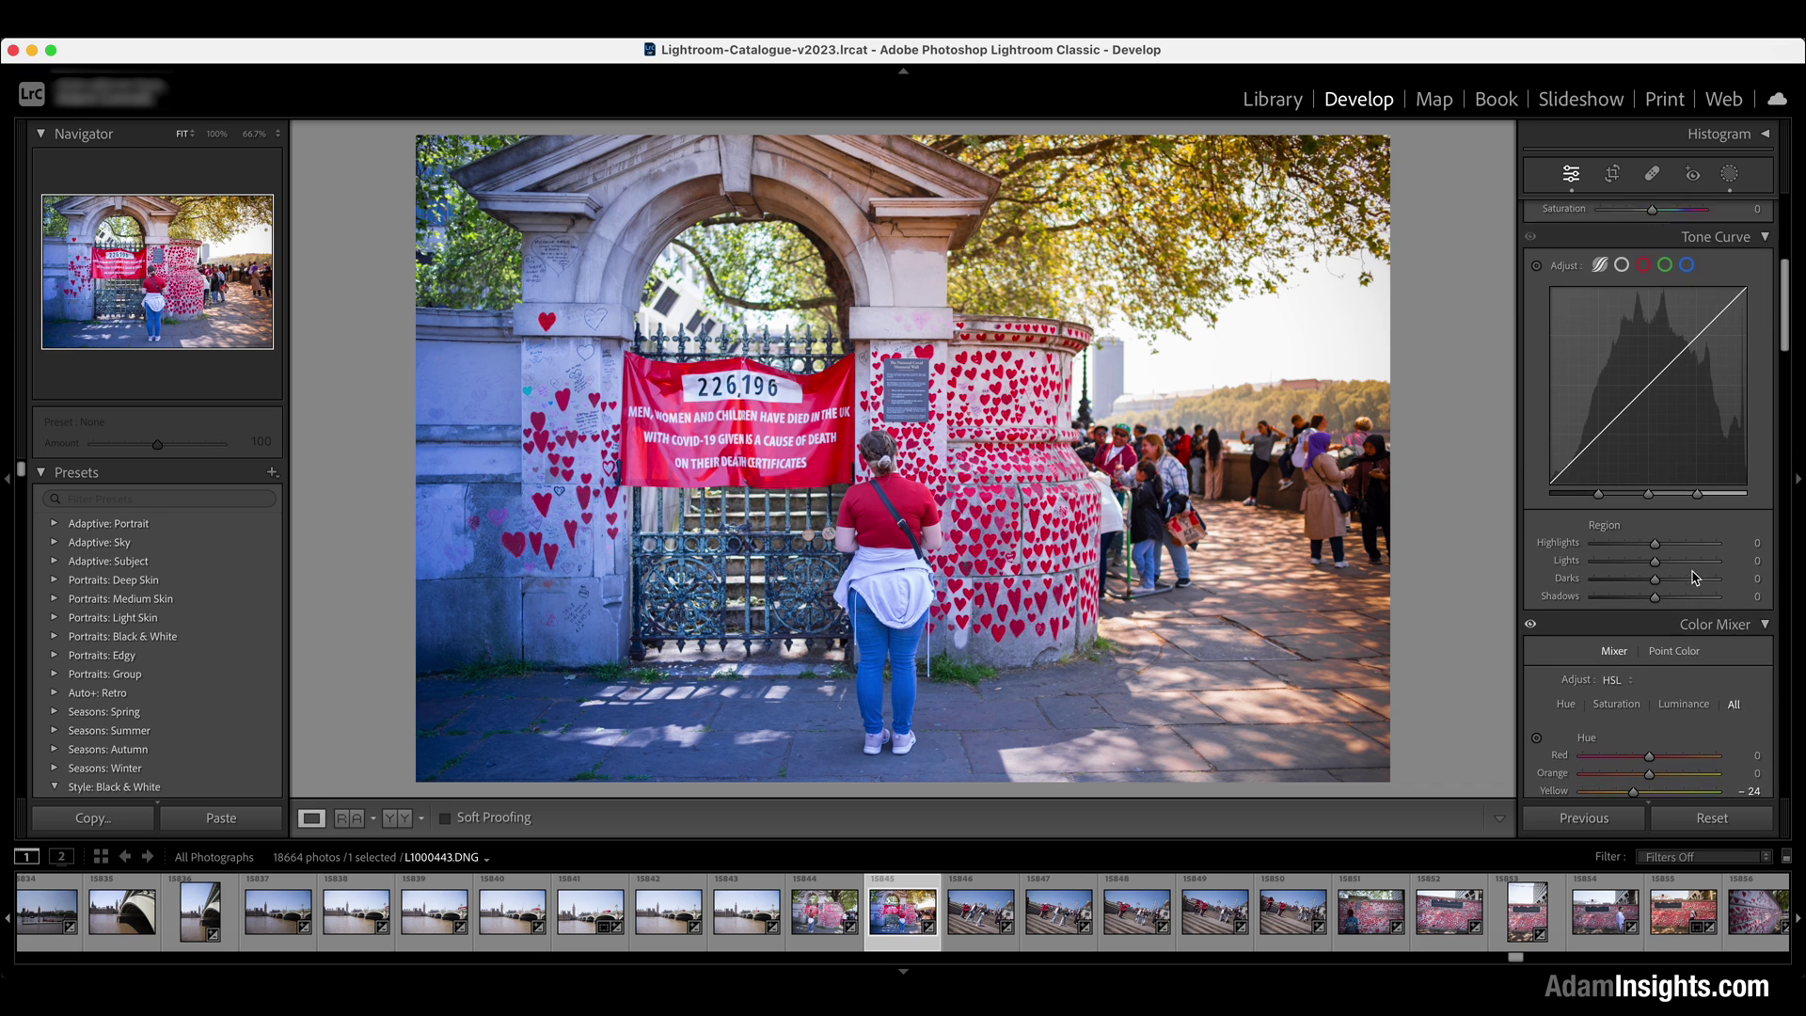
scroll(1695, 576, down, 10)
scroll(1695, 576, down, 10)
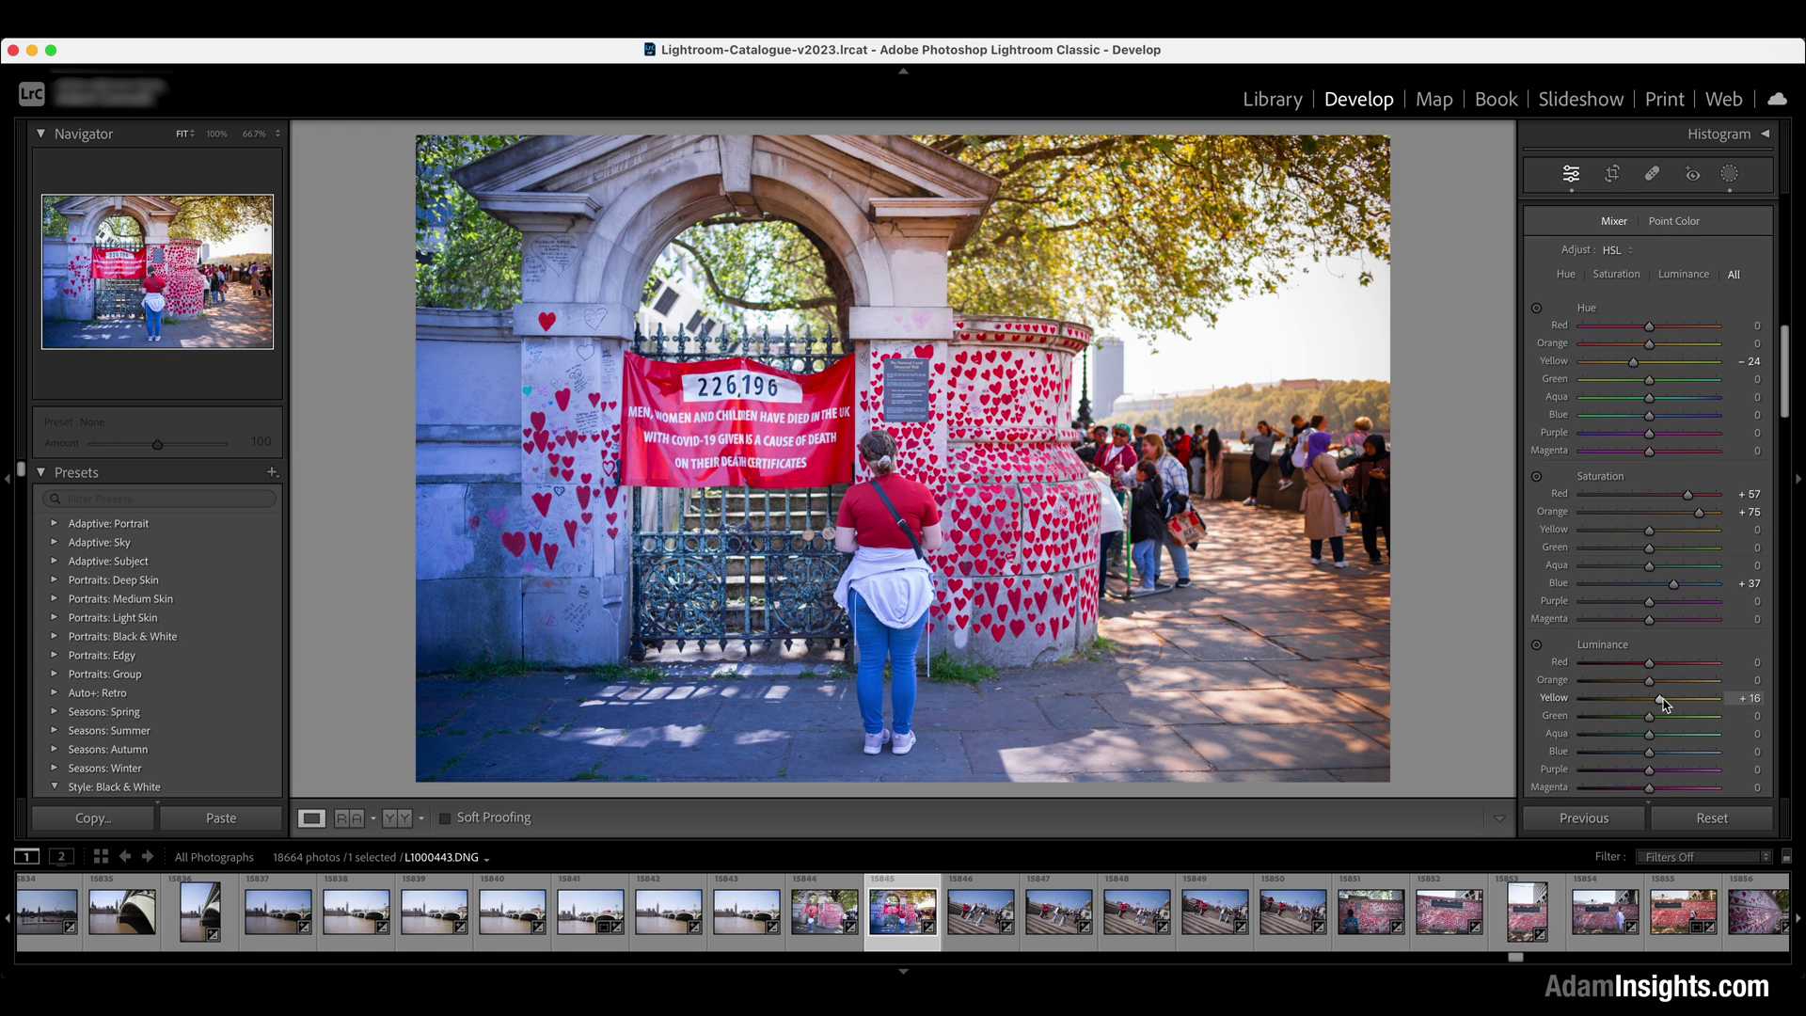
mouse_move(1648, 682)
mouse_down()
mouse_move(1601, 685)
mouse_move(1648, 687)
mouse_up()
drag(1653, 537, 1656, 588)
double_click(1656, 588)
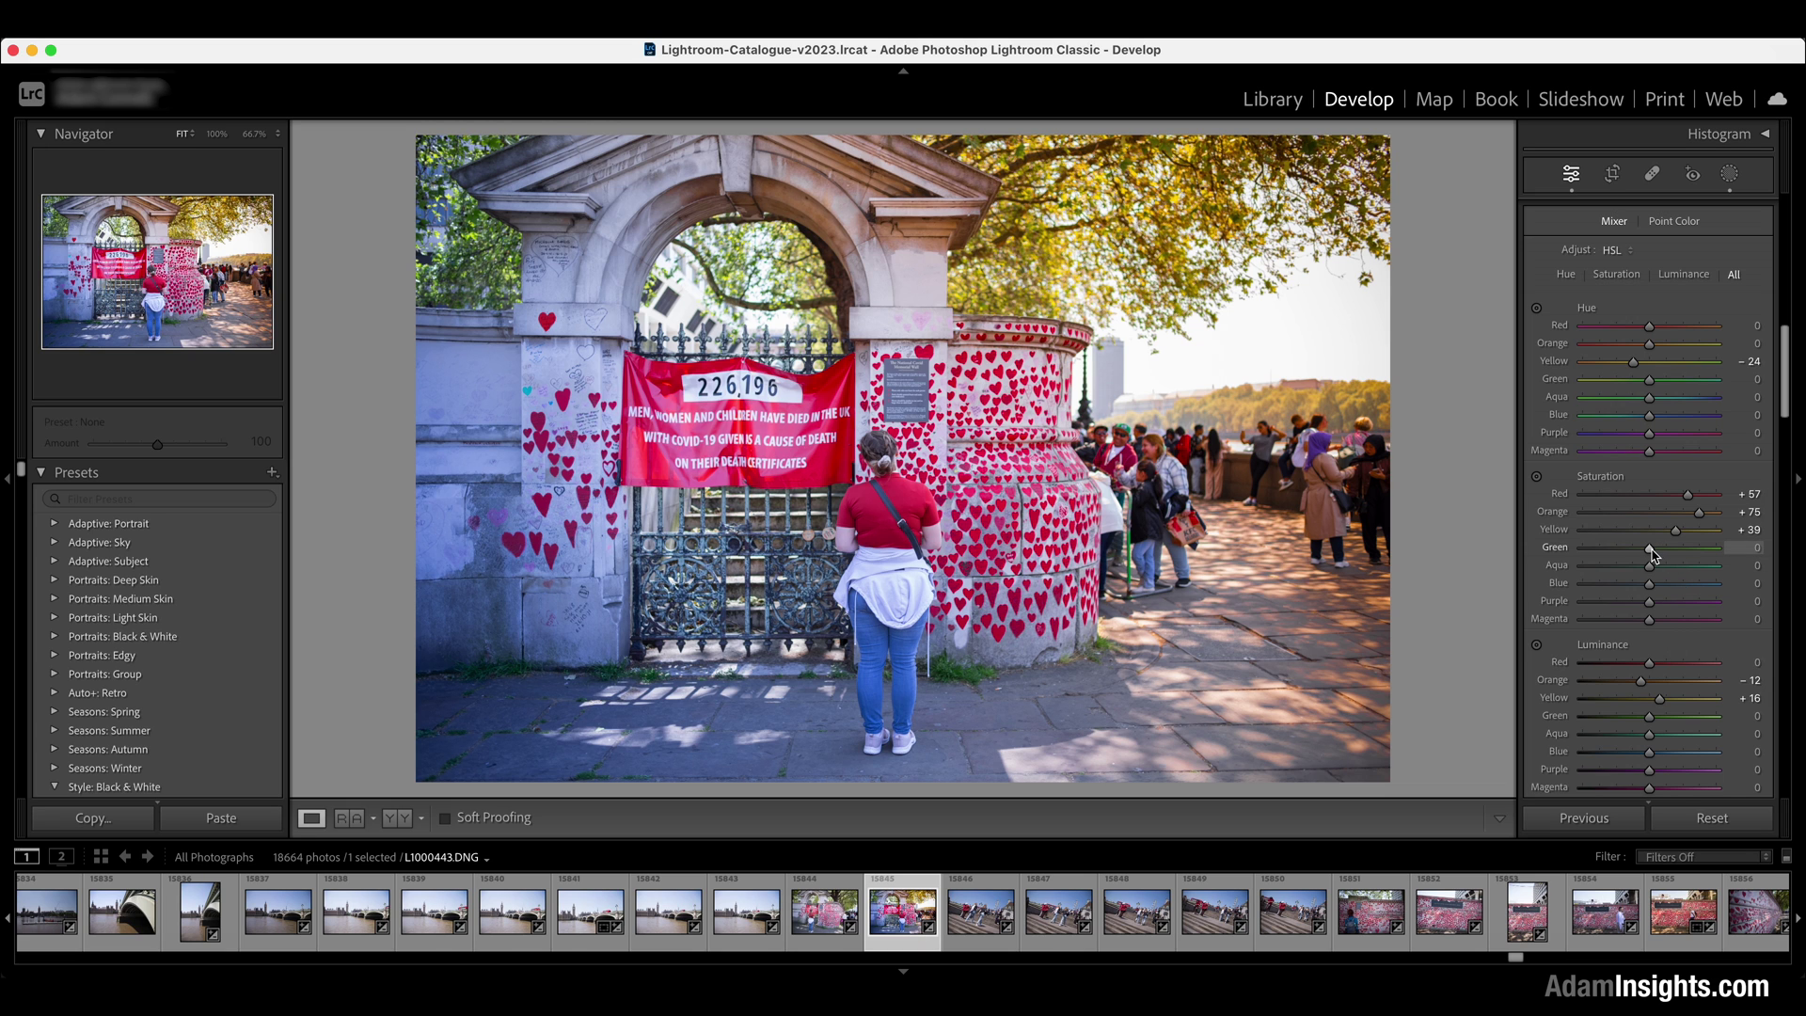
- Brighten the green foliage in the Color Mixer with green saturation +68 and green luminance +74
drag(1651, 555, 1692, 553)
drag(1649, 717, 1701, 720)
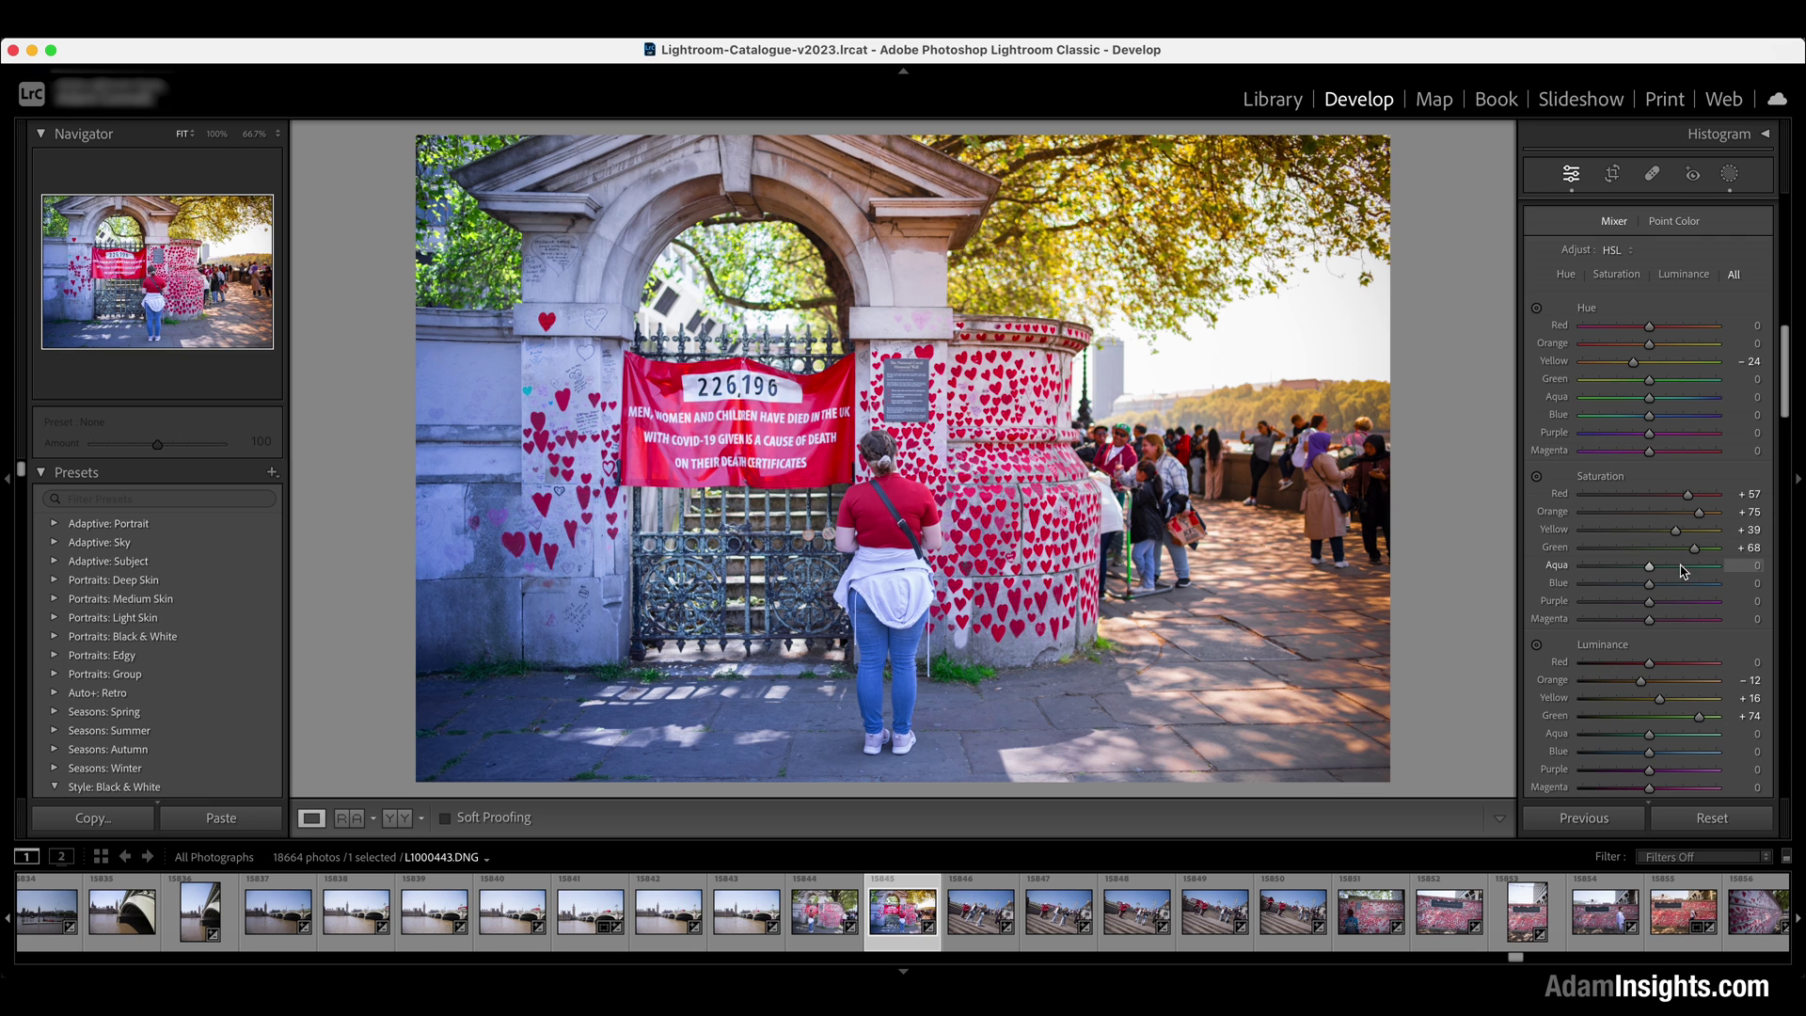
- Set the Color Mixer's blue saturation to +21, red saturation to +65 and red luminance to +8
drag(1650, 586, 1670, 588)
drag(1668, 586, 1666, 585)
drag(1690, 498, 1697, 500)
drag(1648, 666, 1657, 666)
- Aim the detail preview at the woman's braided hair and raise the sharpening Amount to 61
scroll(1658, 670, up, 1)
scroll(1657, 669, up, 10)
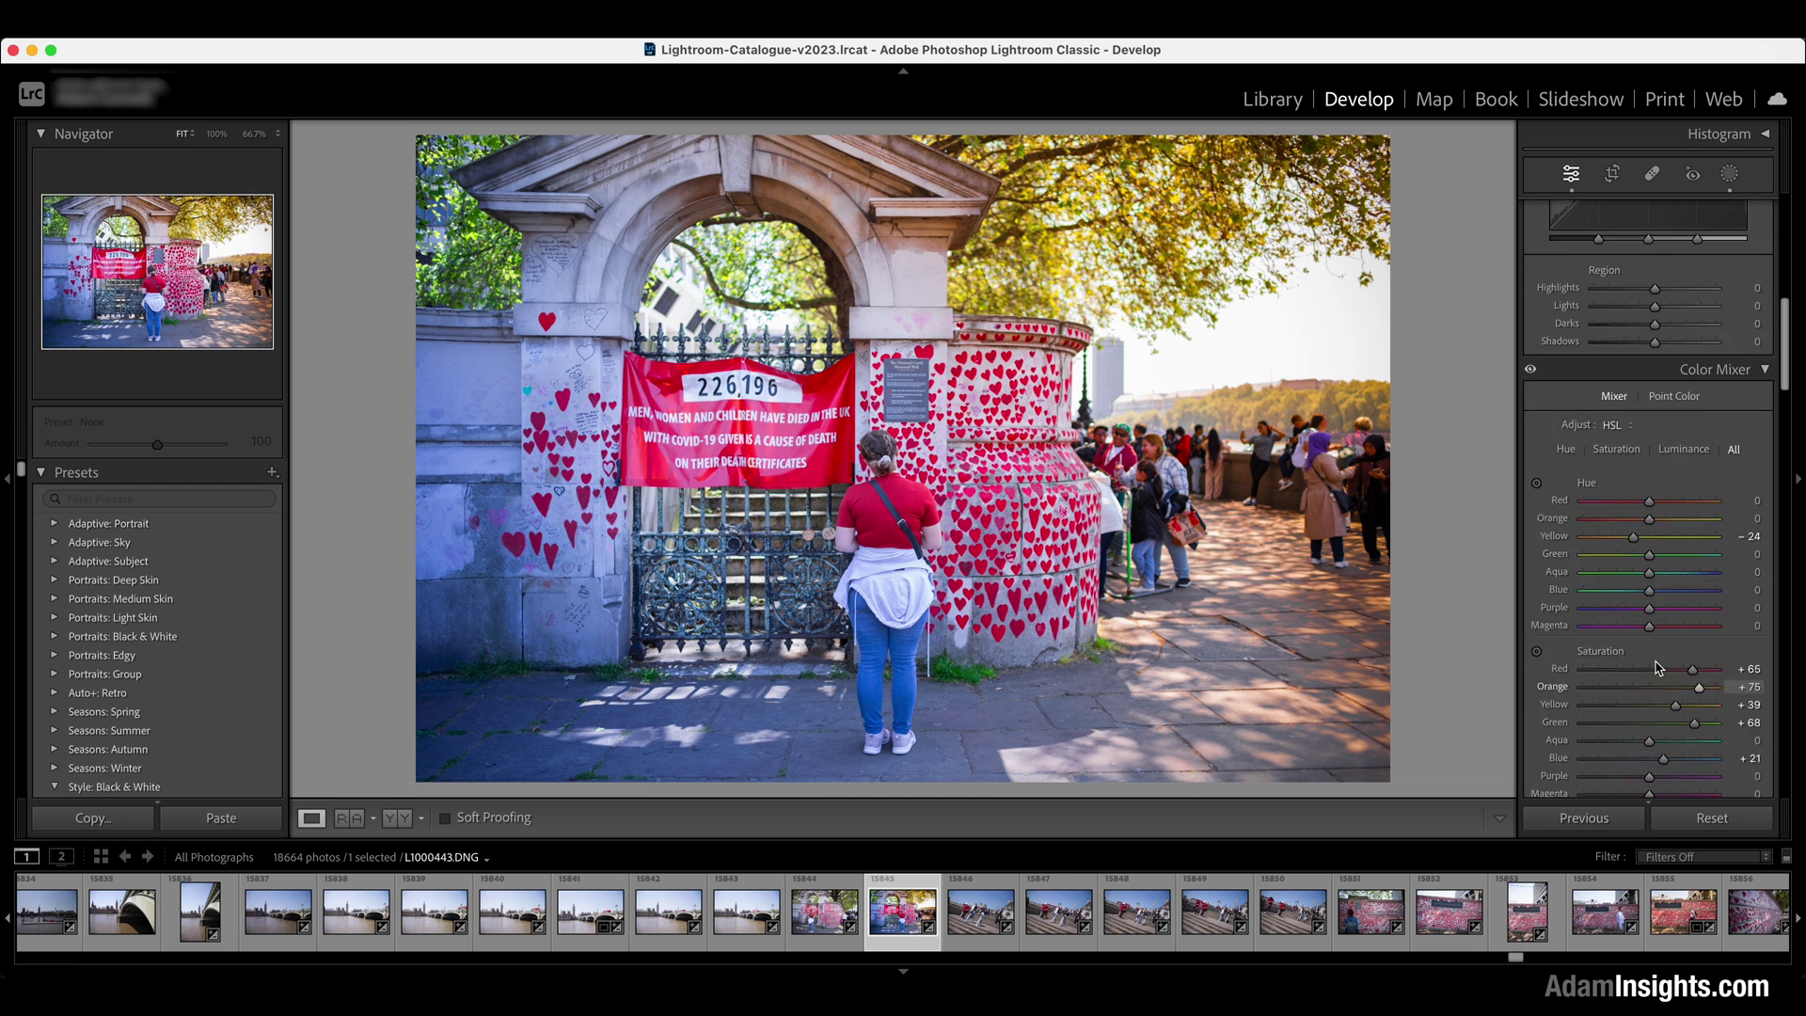
scroll(1657, 669, up, 10)
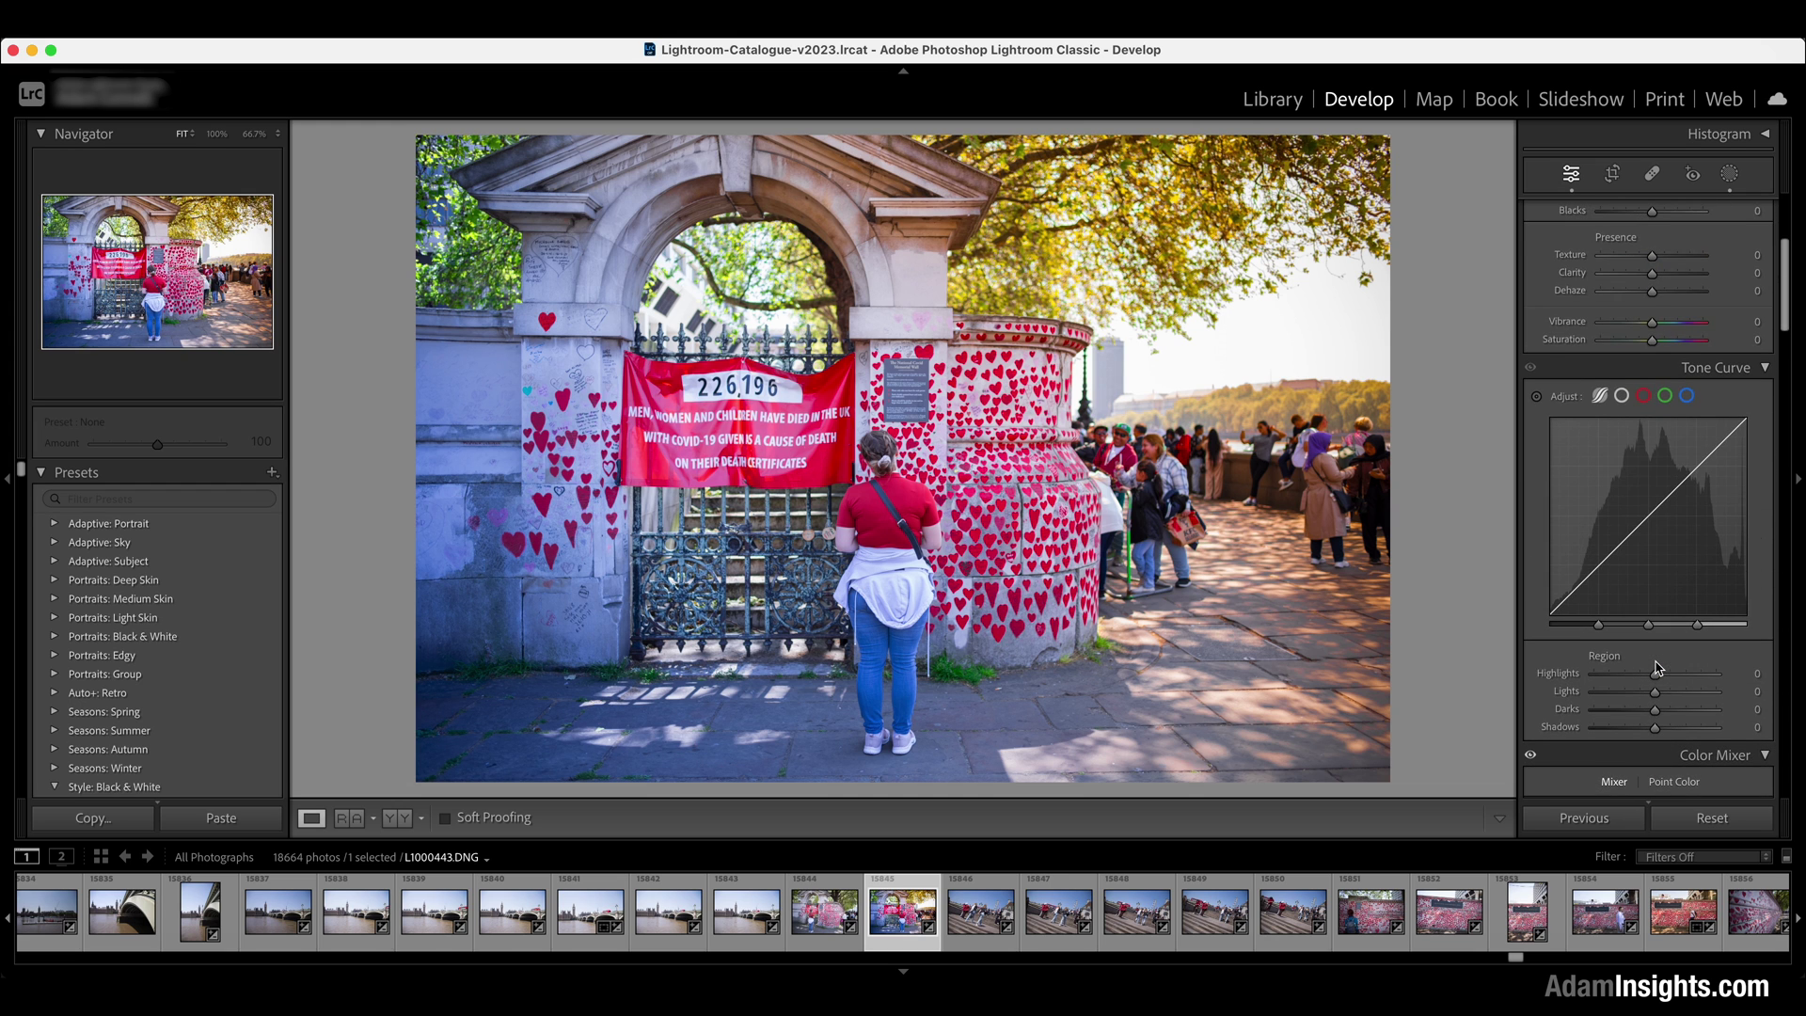
scroll(1657, 668, down, 15)
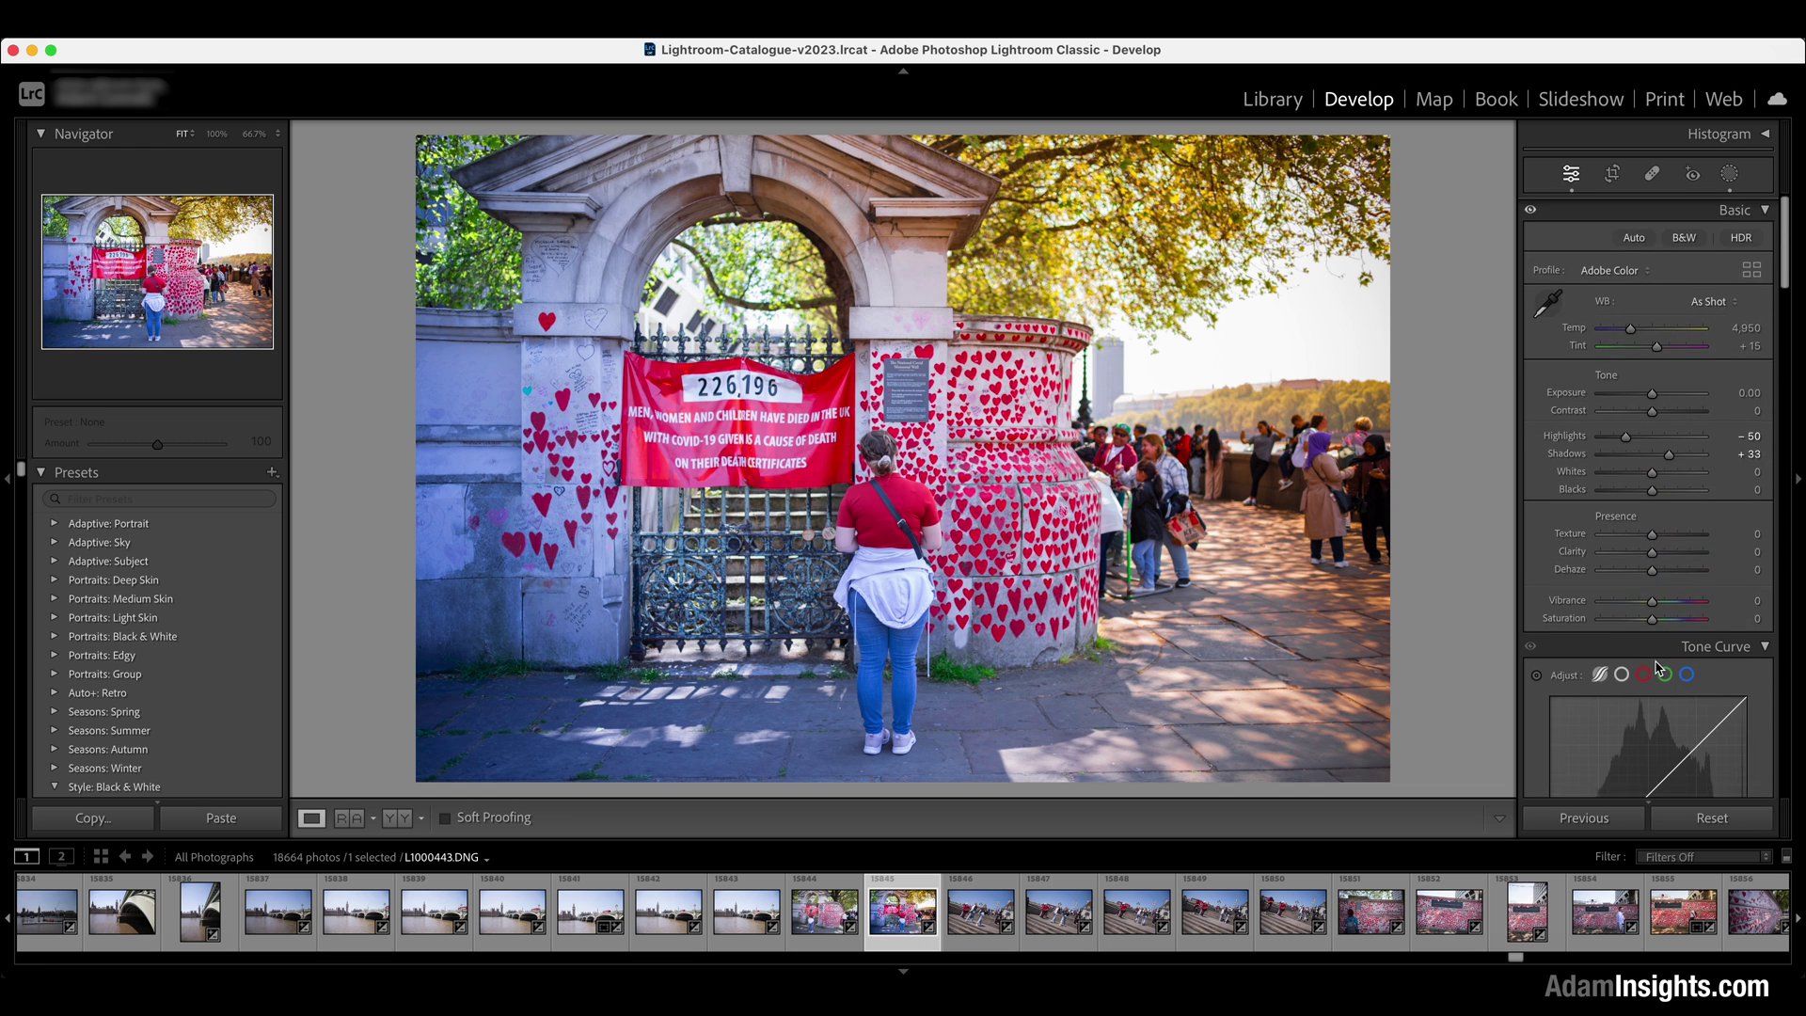
scroll(1657, 667, down, 8)
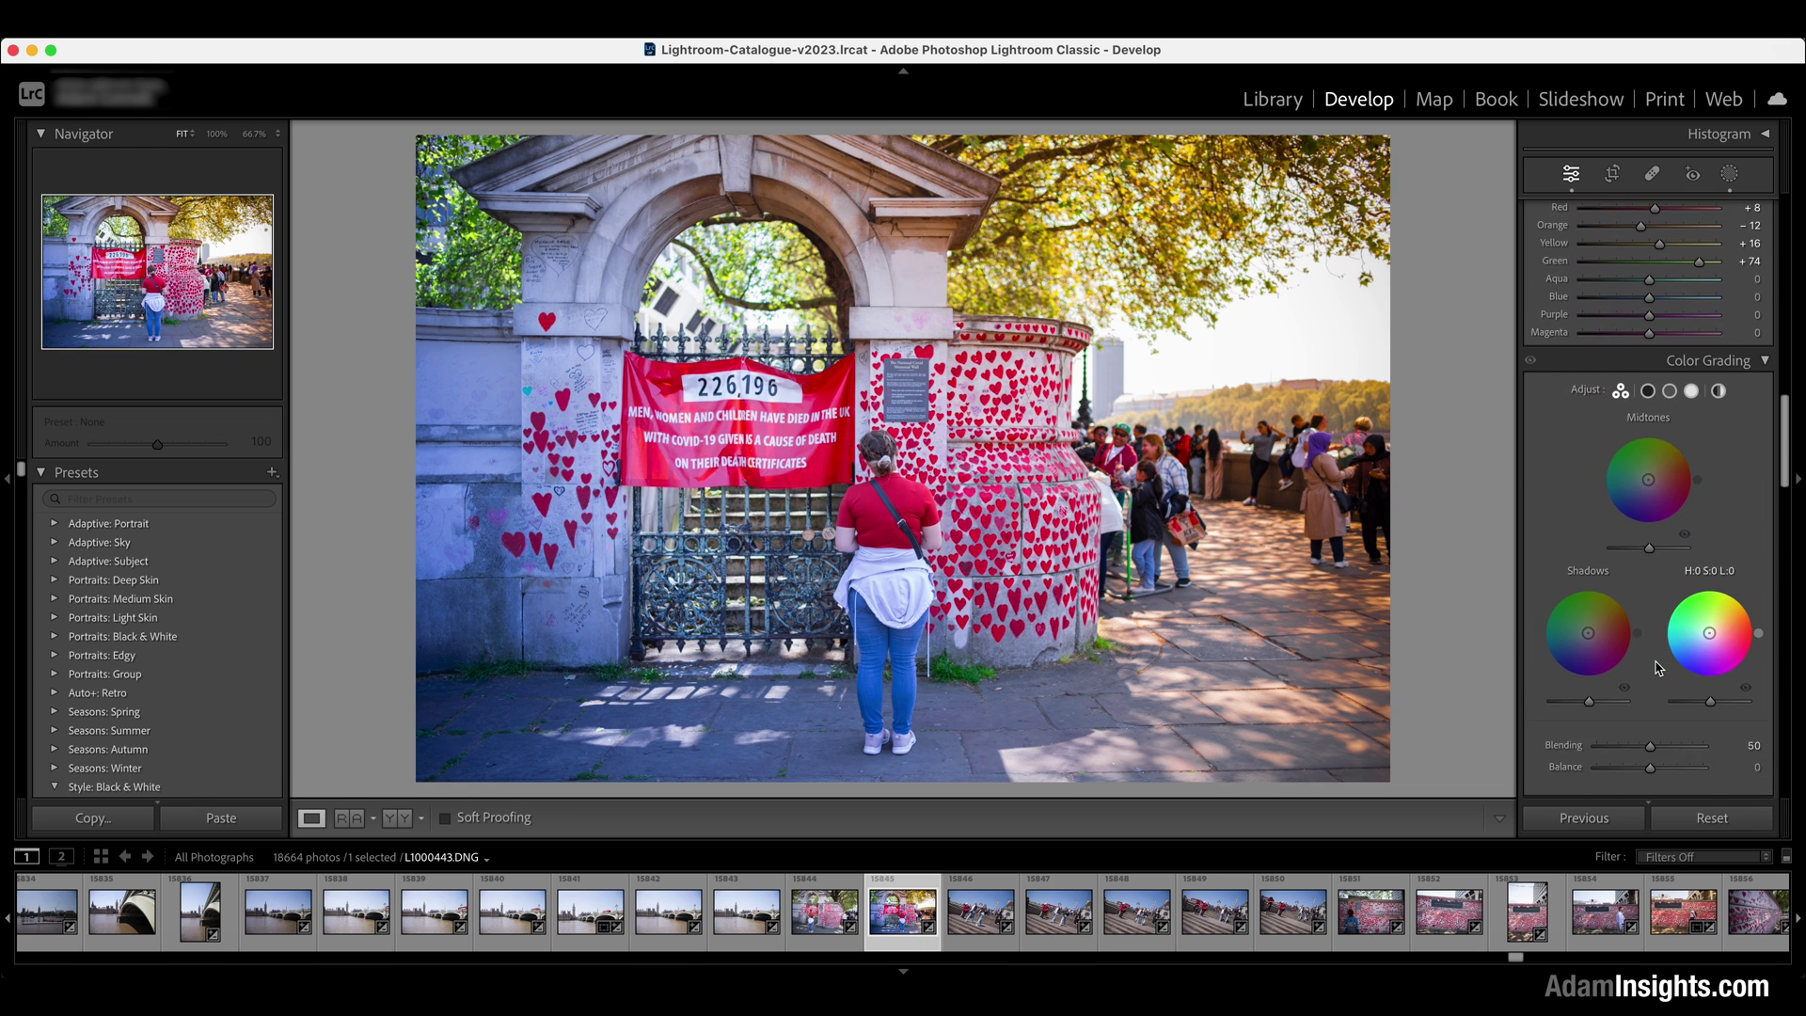
click(1538, 533)
click(877, 454)
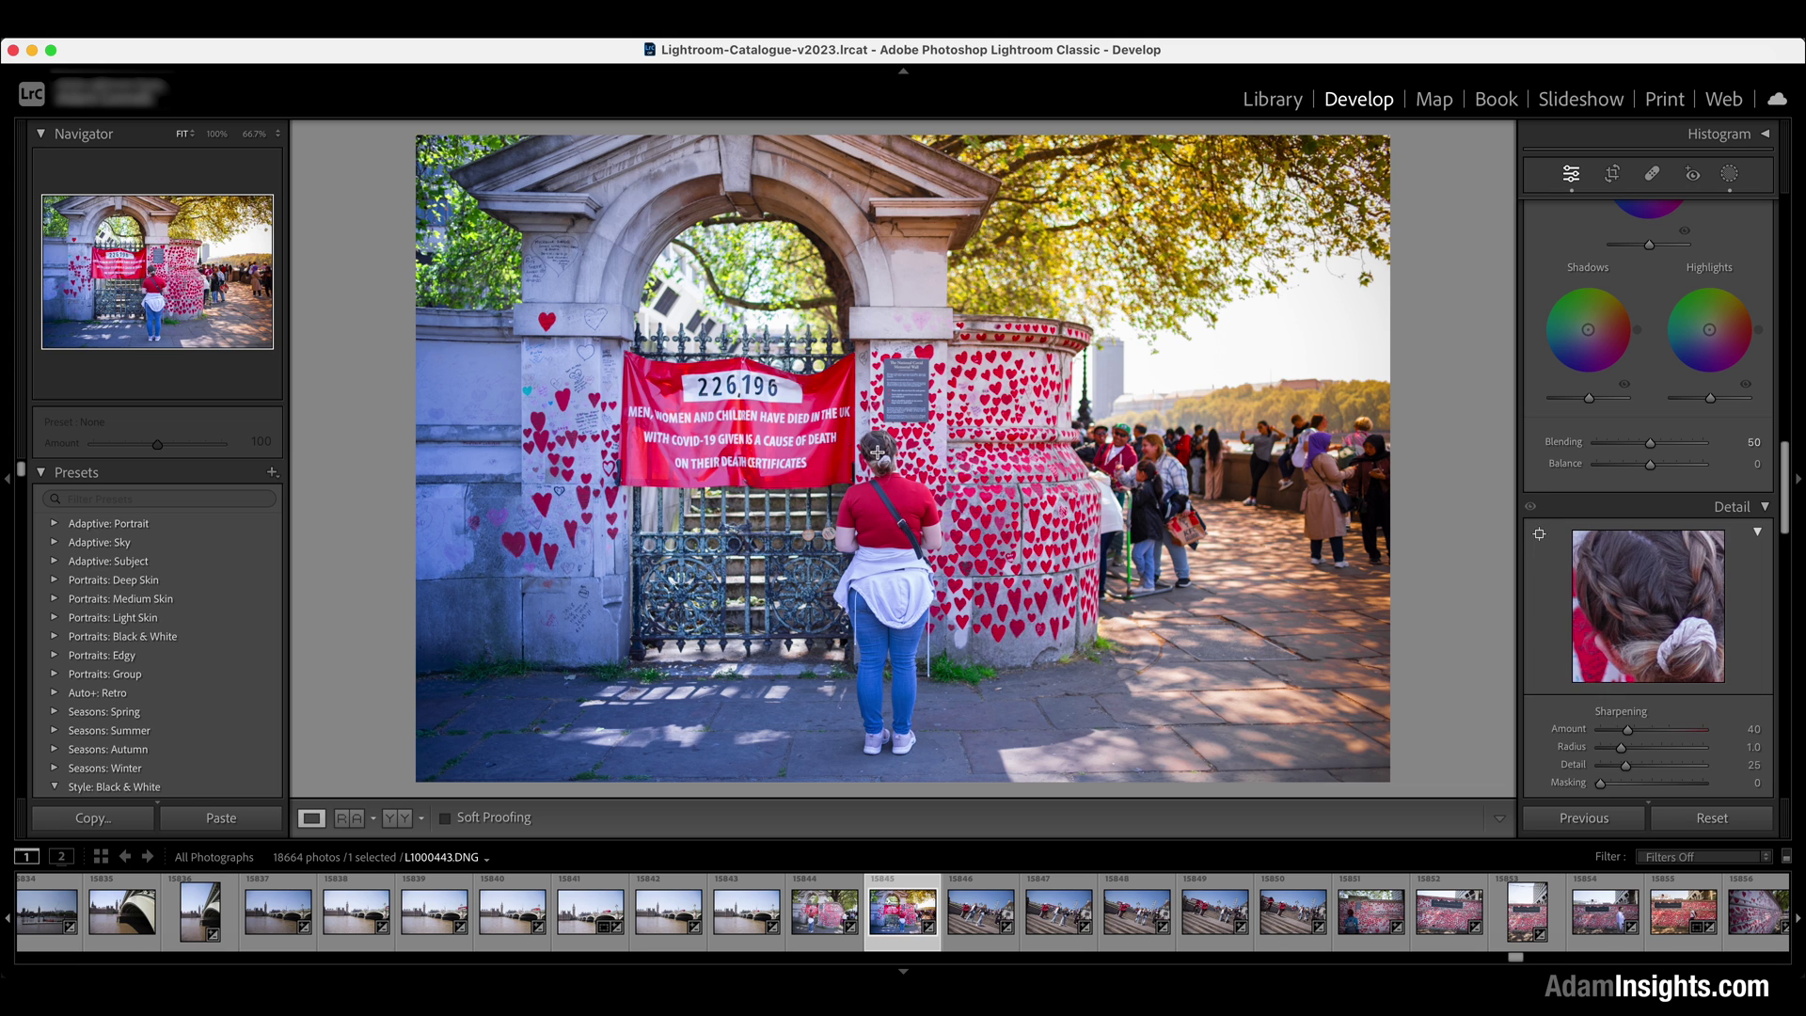
click(870, 454)
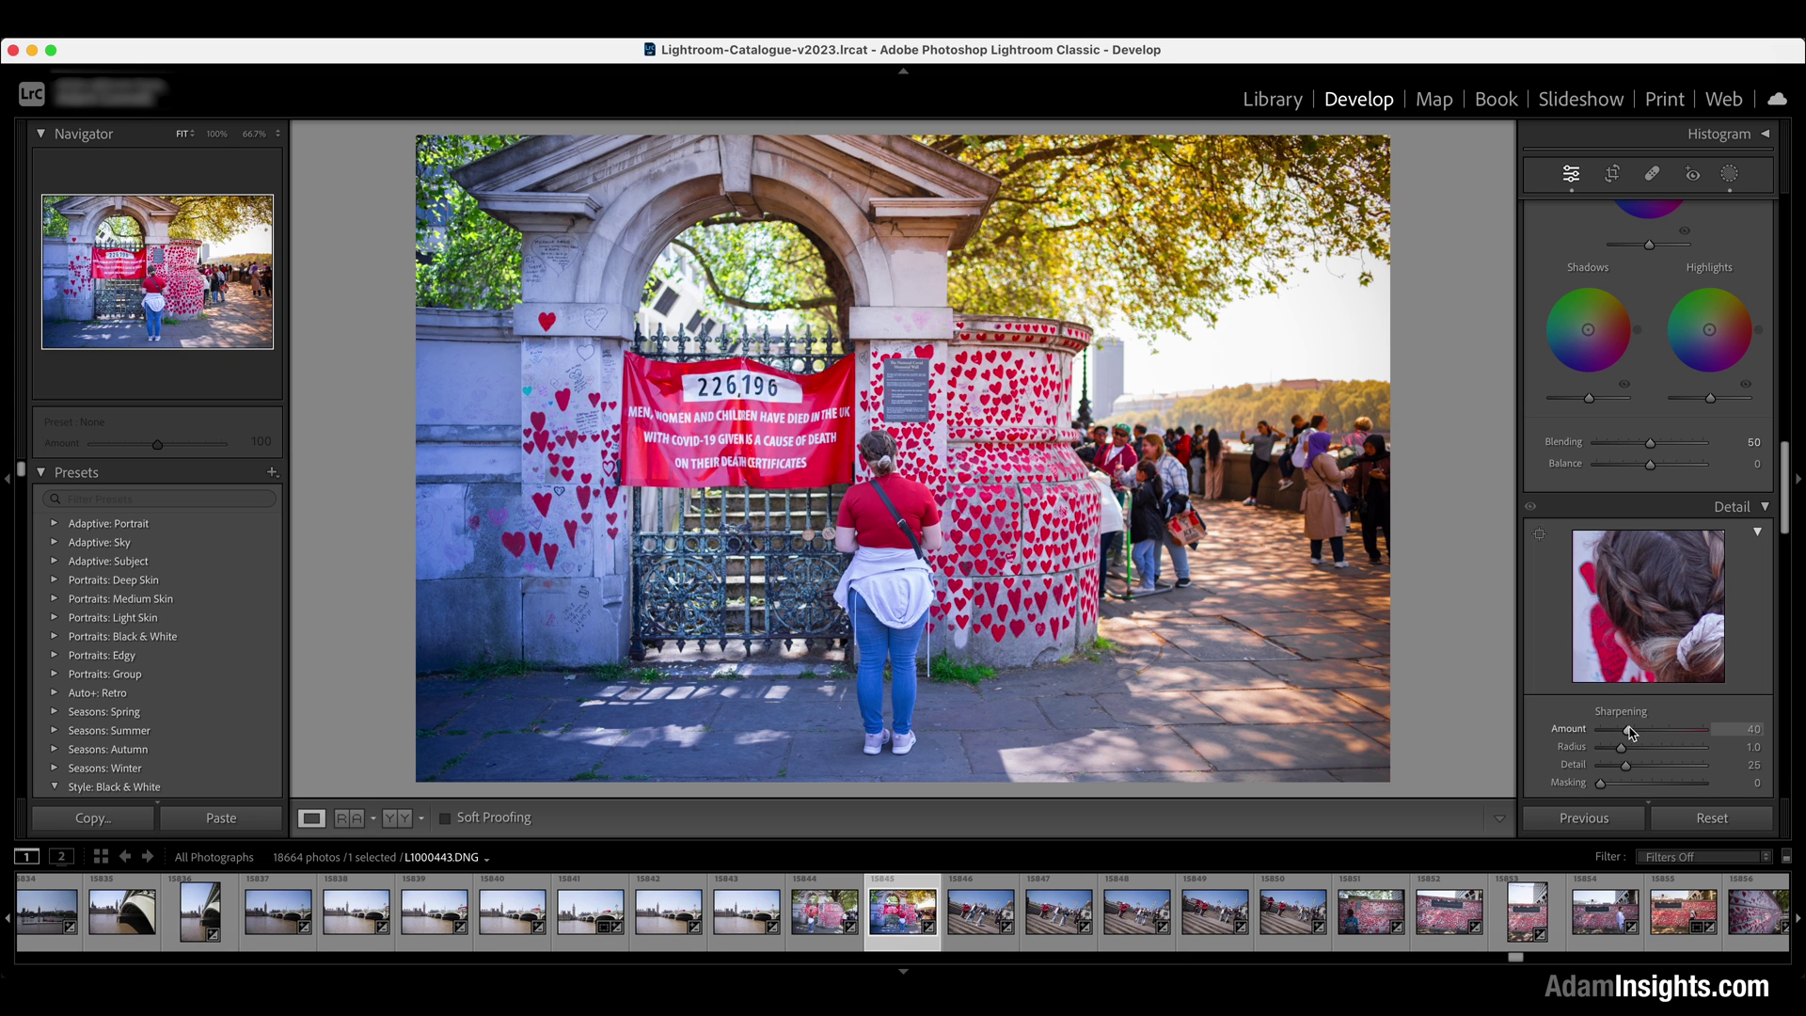
drag(1629, 733, 1641, 732)
- Aim the detail preview at the plaque beside the gate, try a much stronger sharpening Amount, and restore it to 61
click(1538, 533)
click(886, 448)
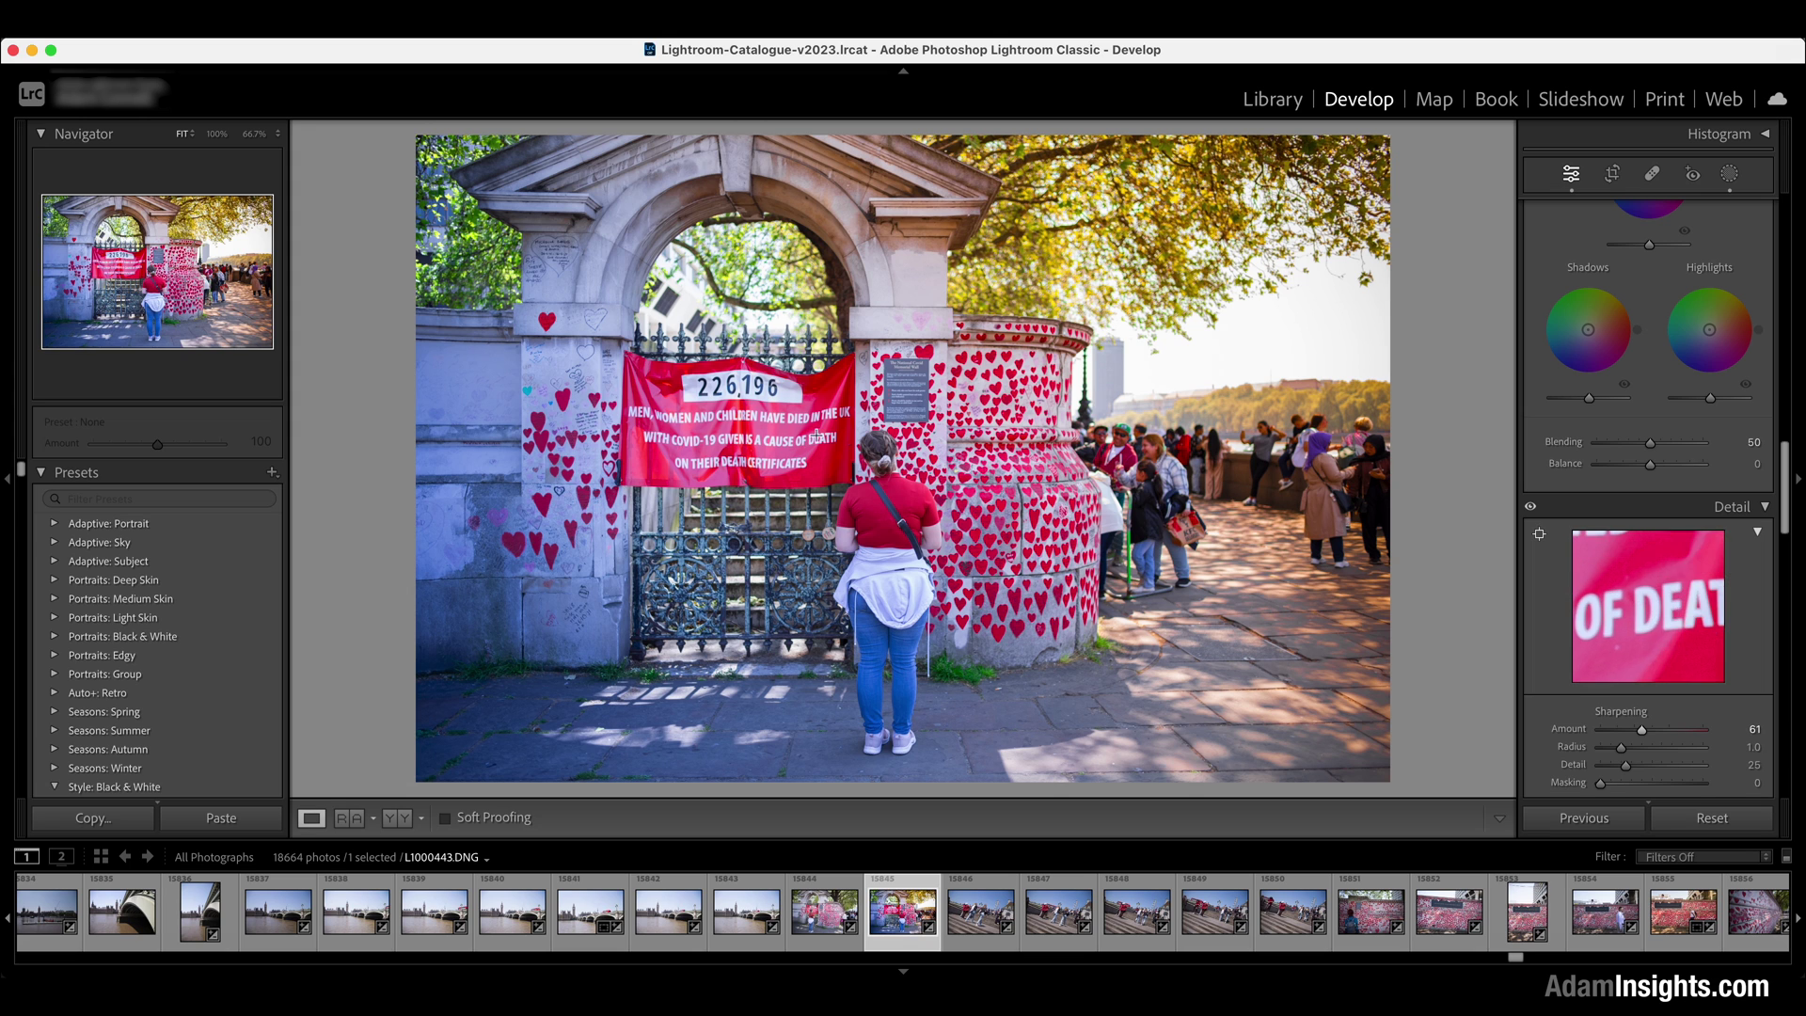
click(889, 367)
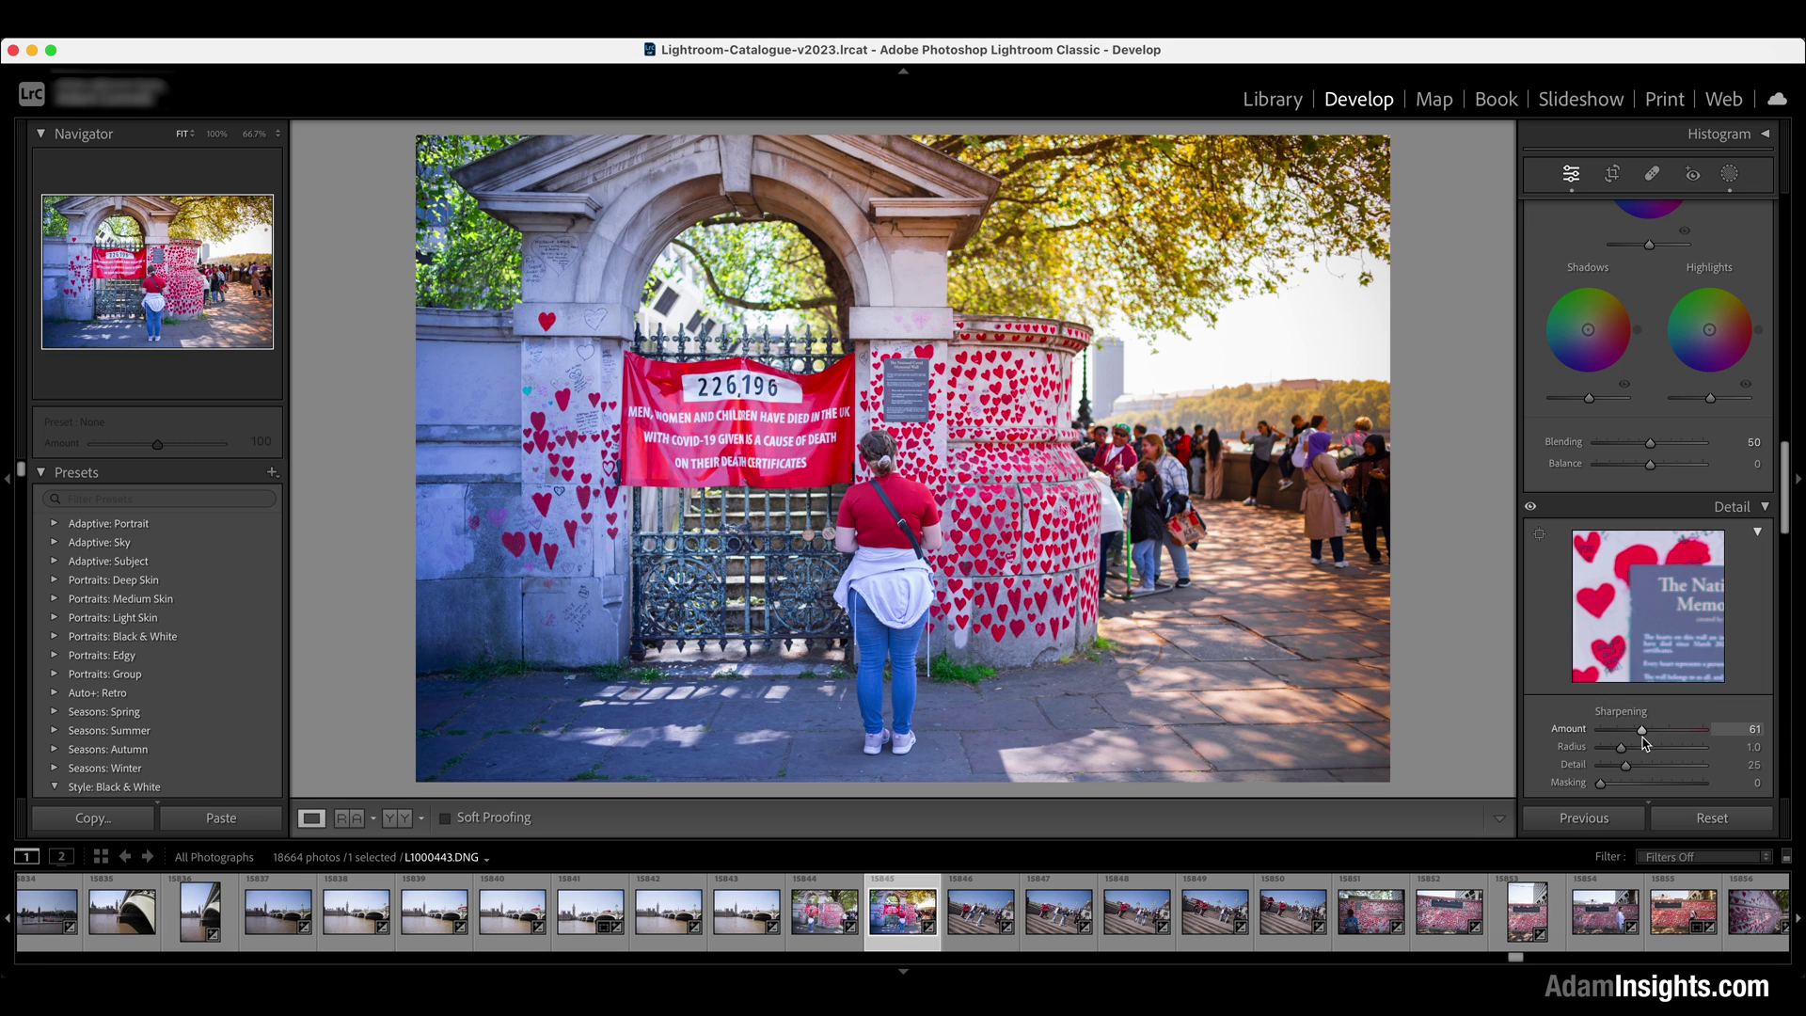
drag(1642, 732, 1755, 739)
drag(1702, 731, 1642, 738)
- Try a lens correction vignette with Amount -100 and Midpoint 0, and reset both values to their defaults
scroll(1750, 553, down, 5)
scroll(1748, 551, down, 10)
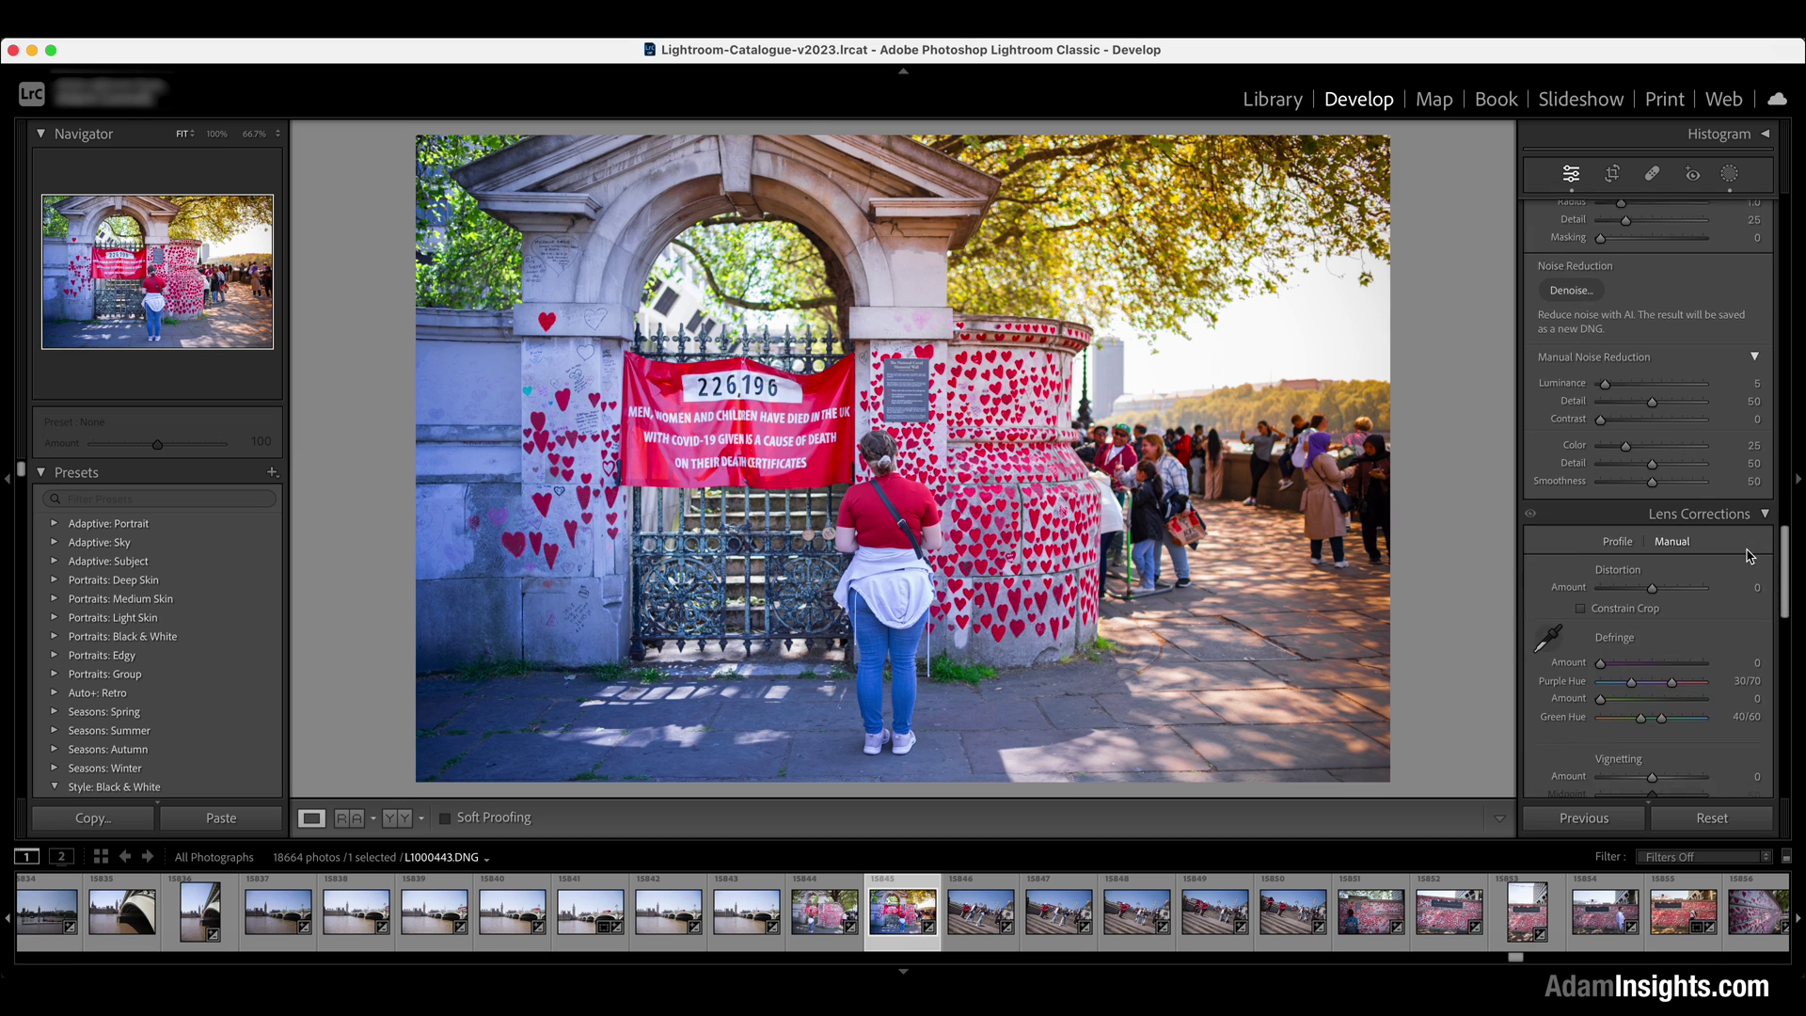
scroll(1748, 553, down, 5)
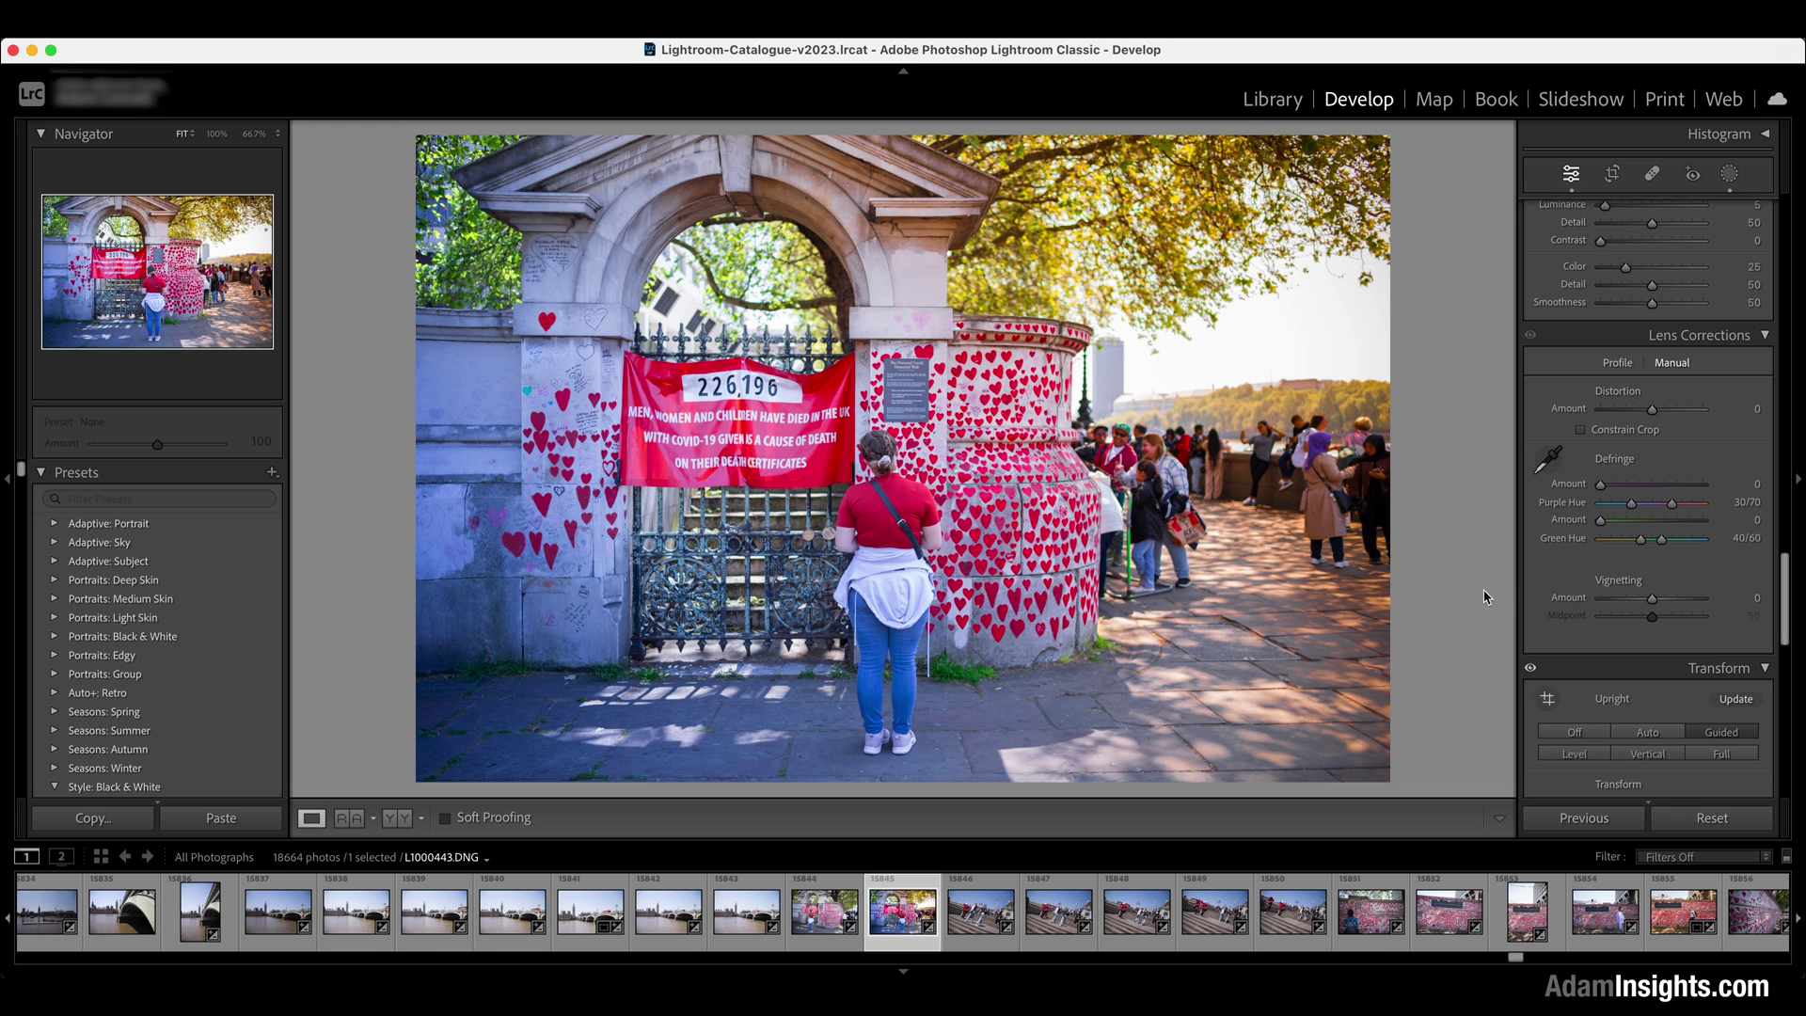
drag(1658, 601, 1558, 616)
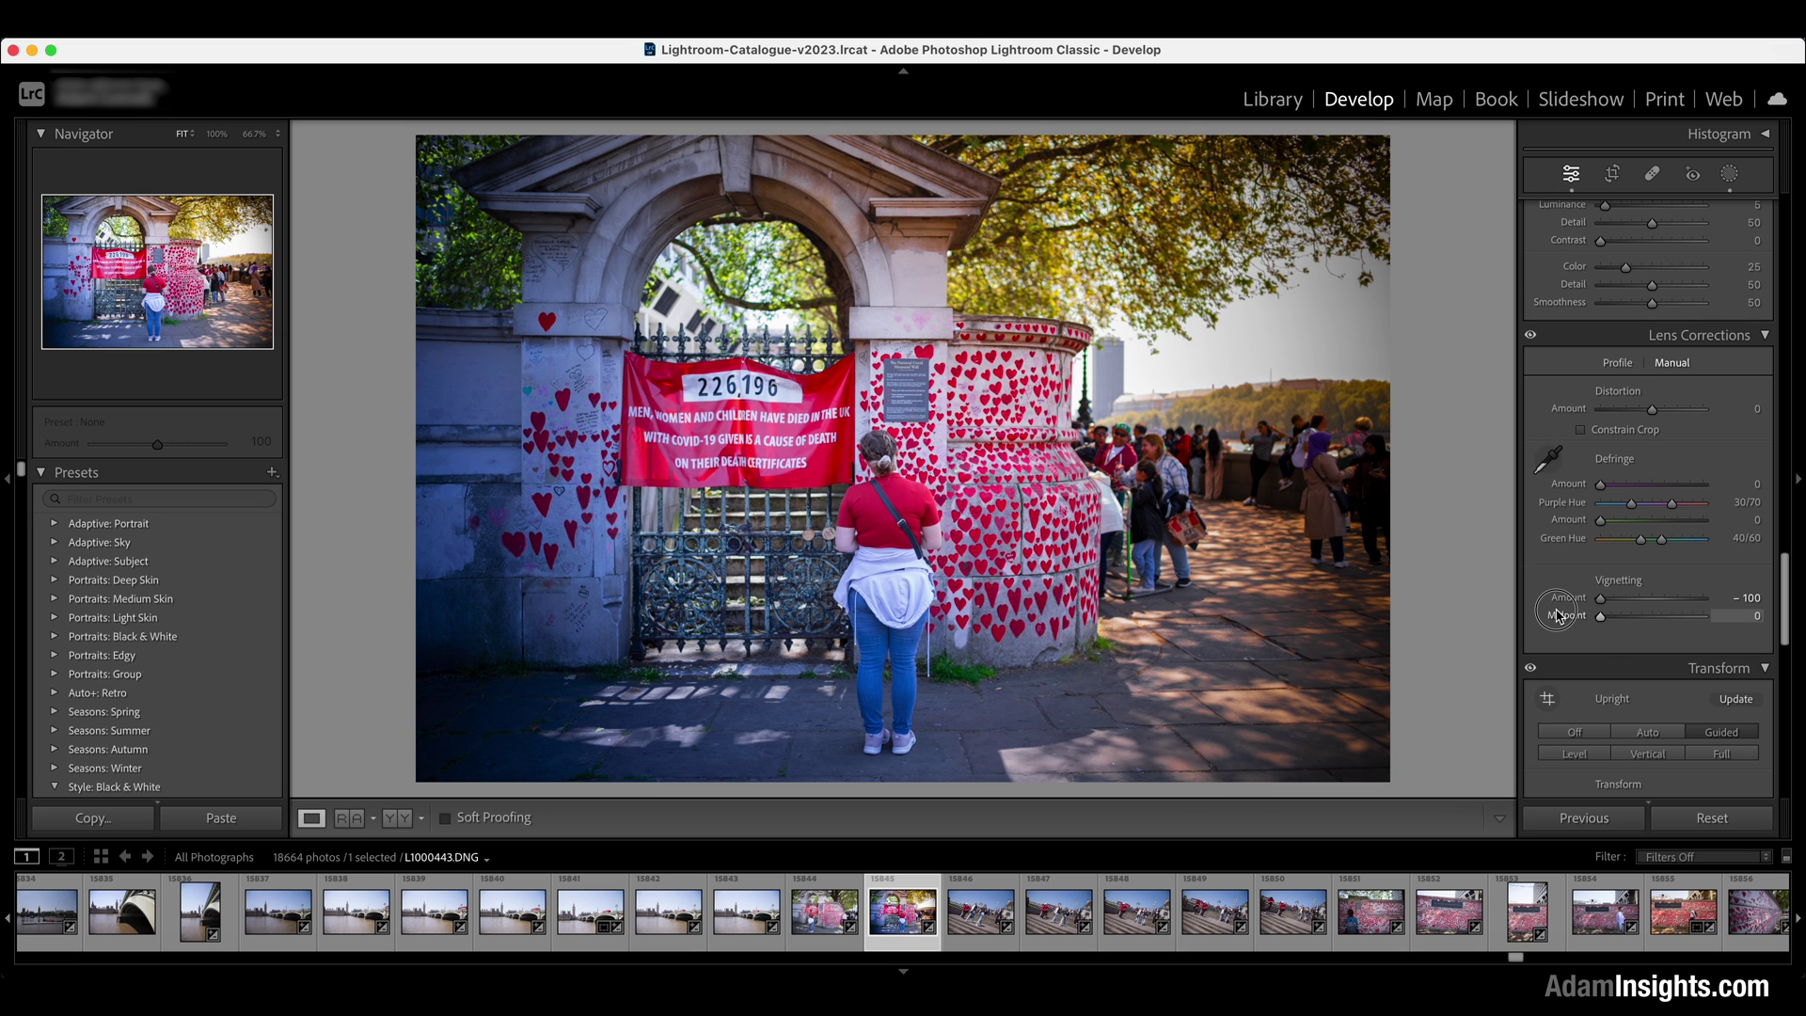
double_click(1608, 615)
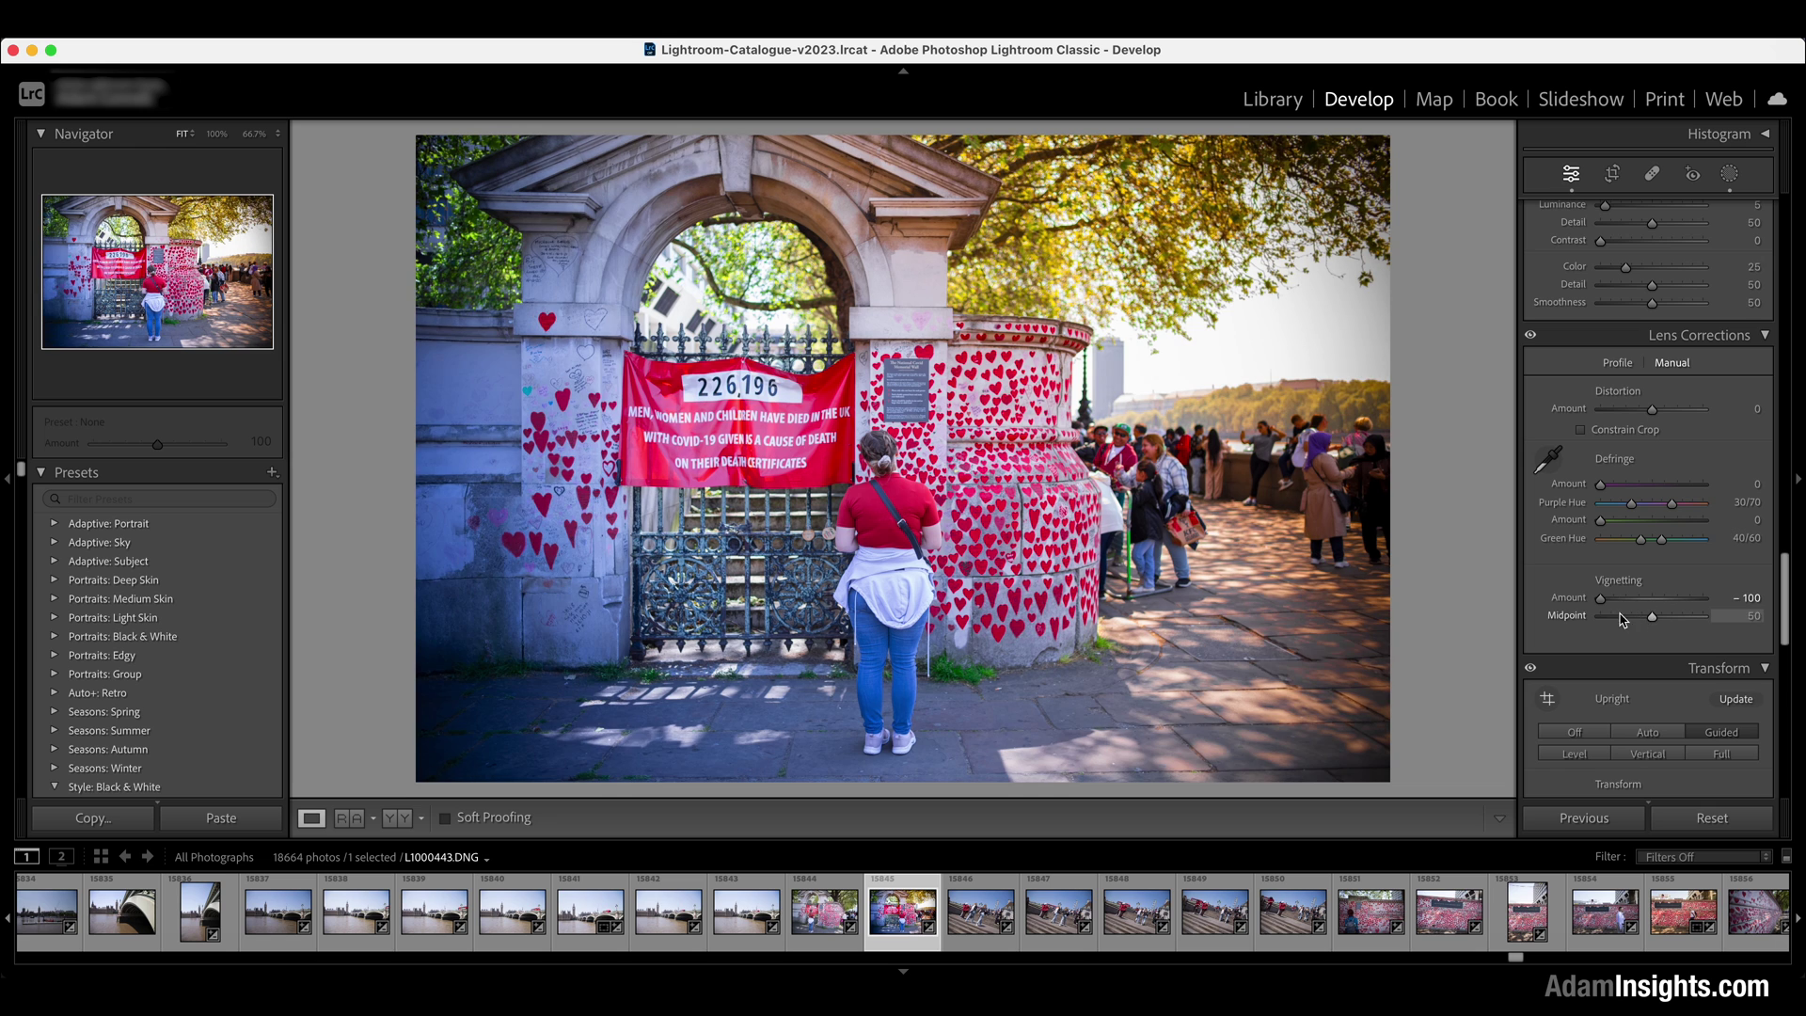
double_click(1603, 600)
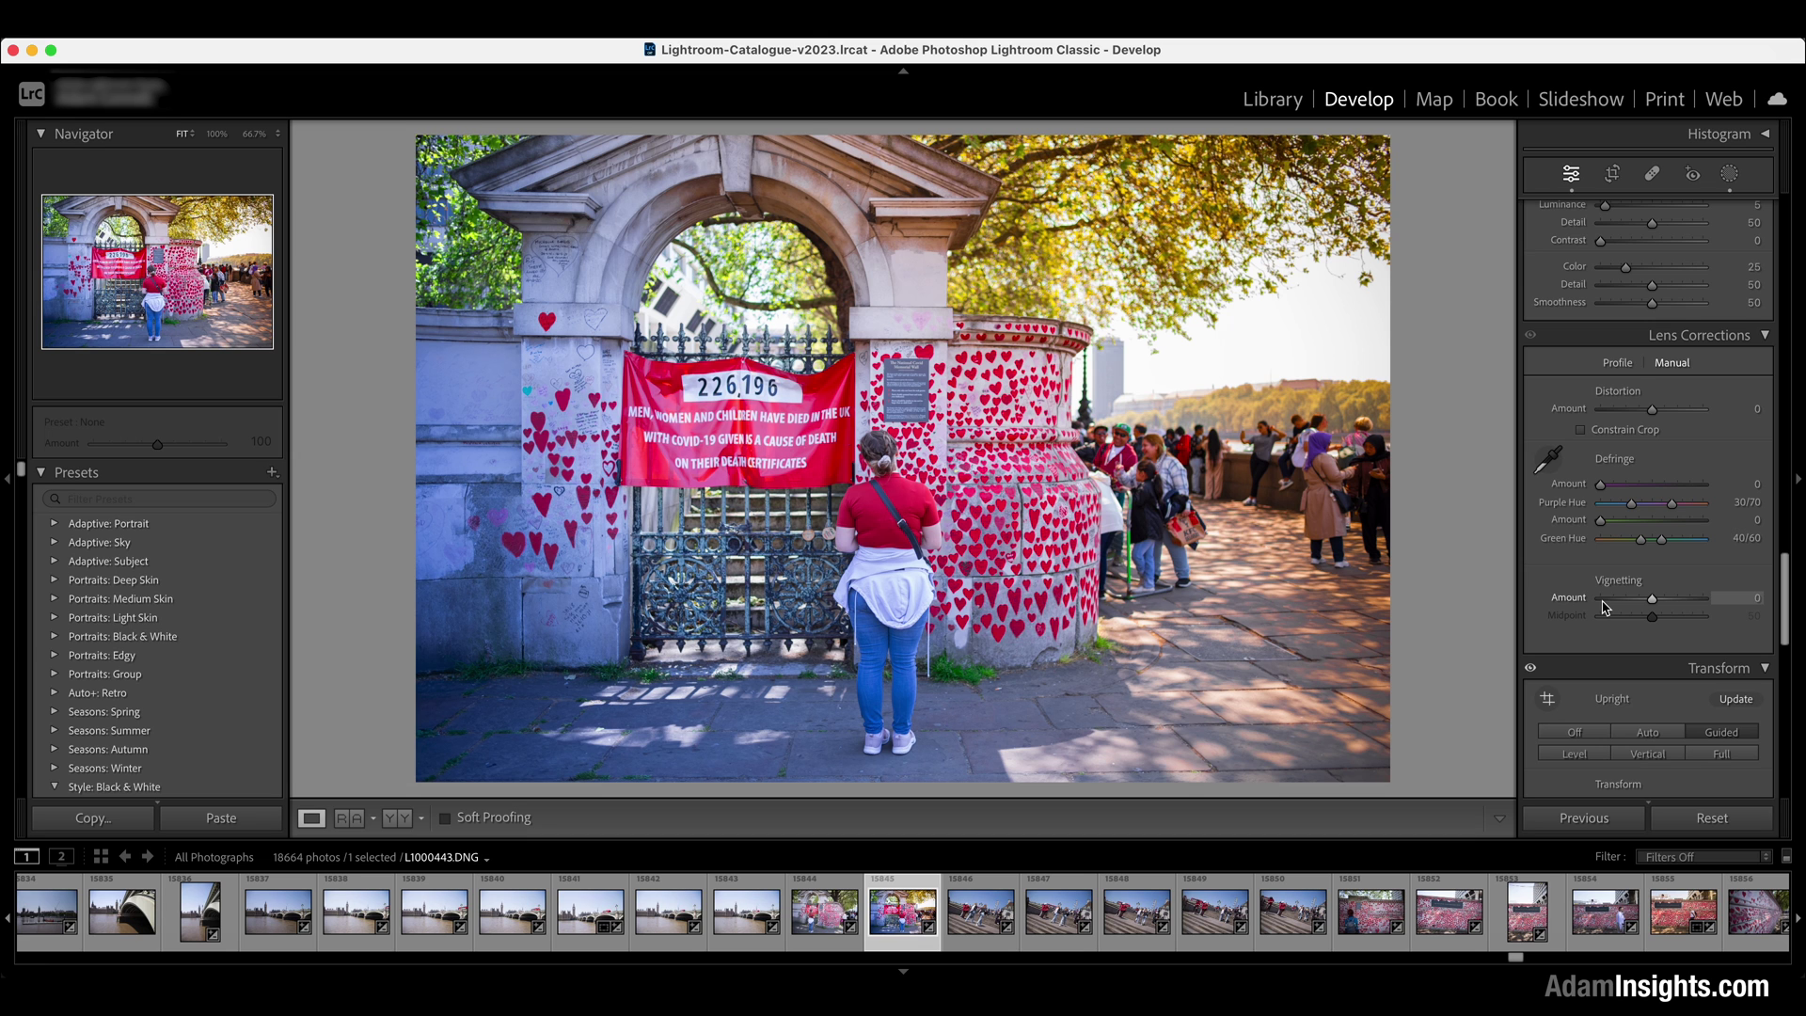
scroll(1604, 606, up, 8)
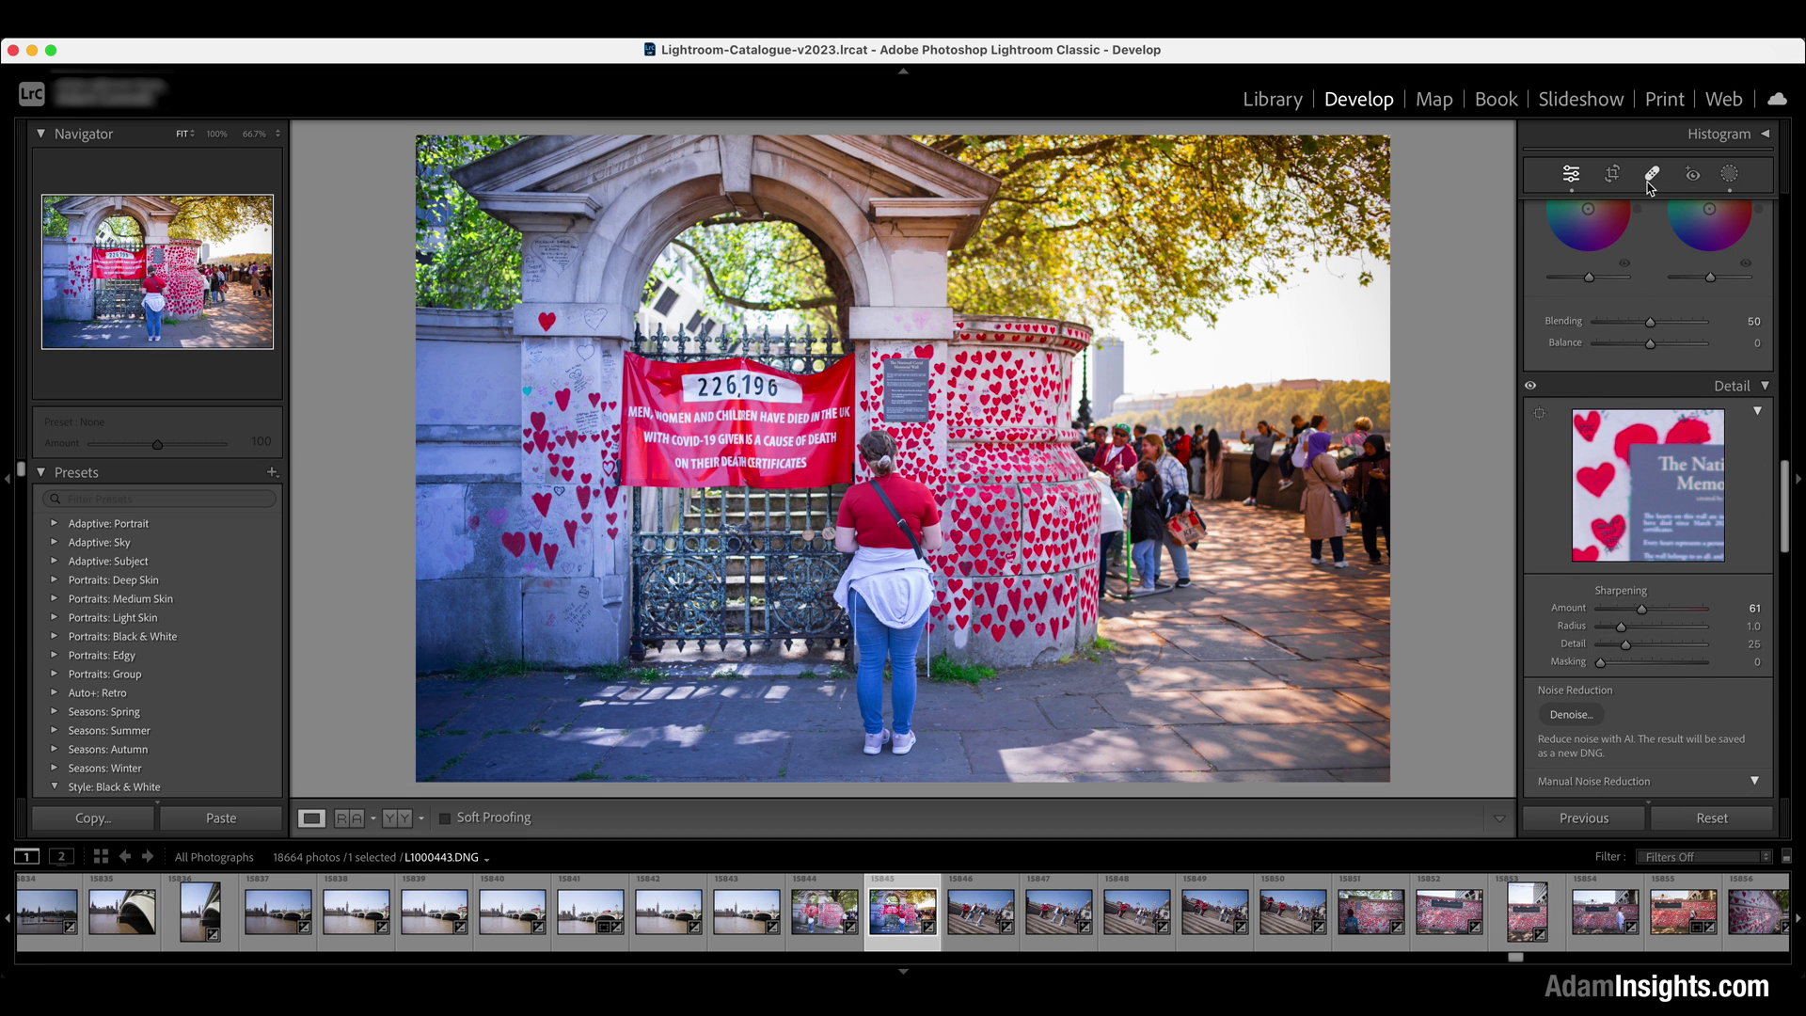
scroll(1622, 489, down, 8)
scroll(1623, 494, down, 8)
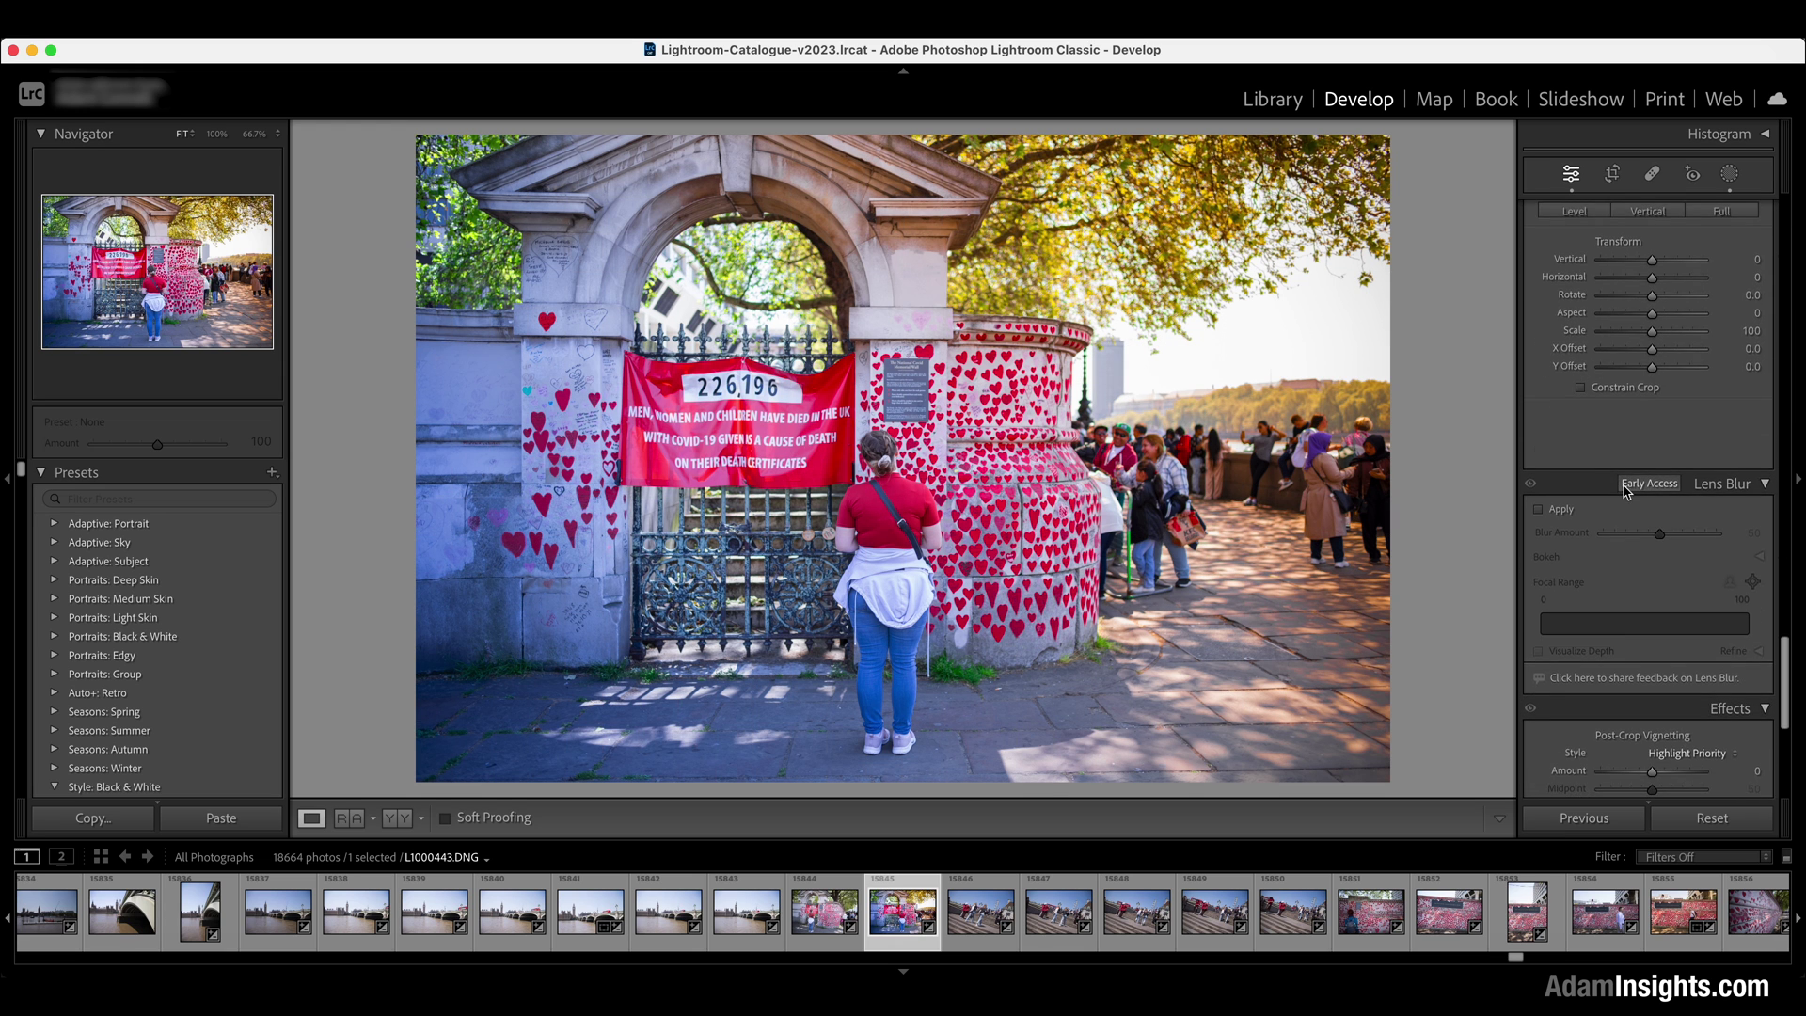
scroll(1626, 490, down, 5)
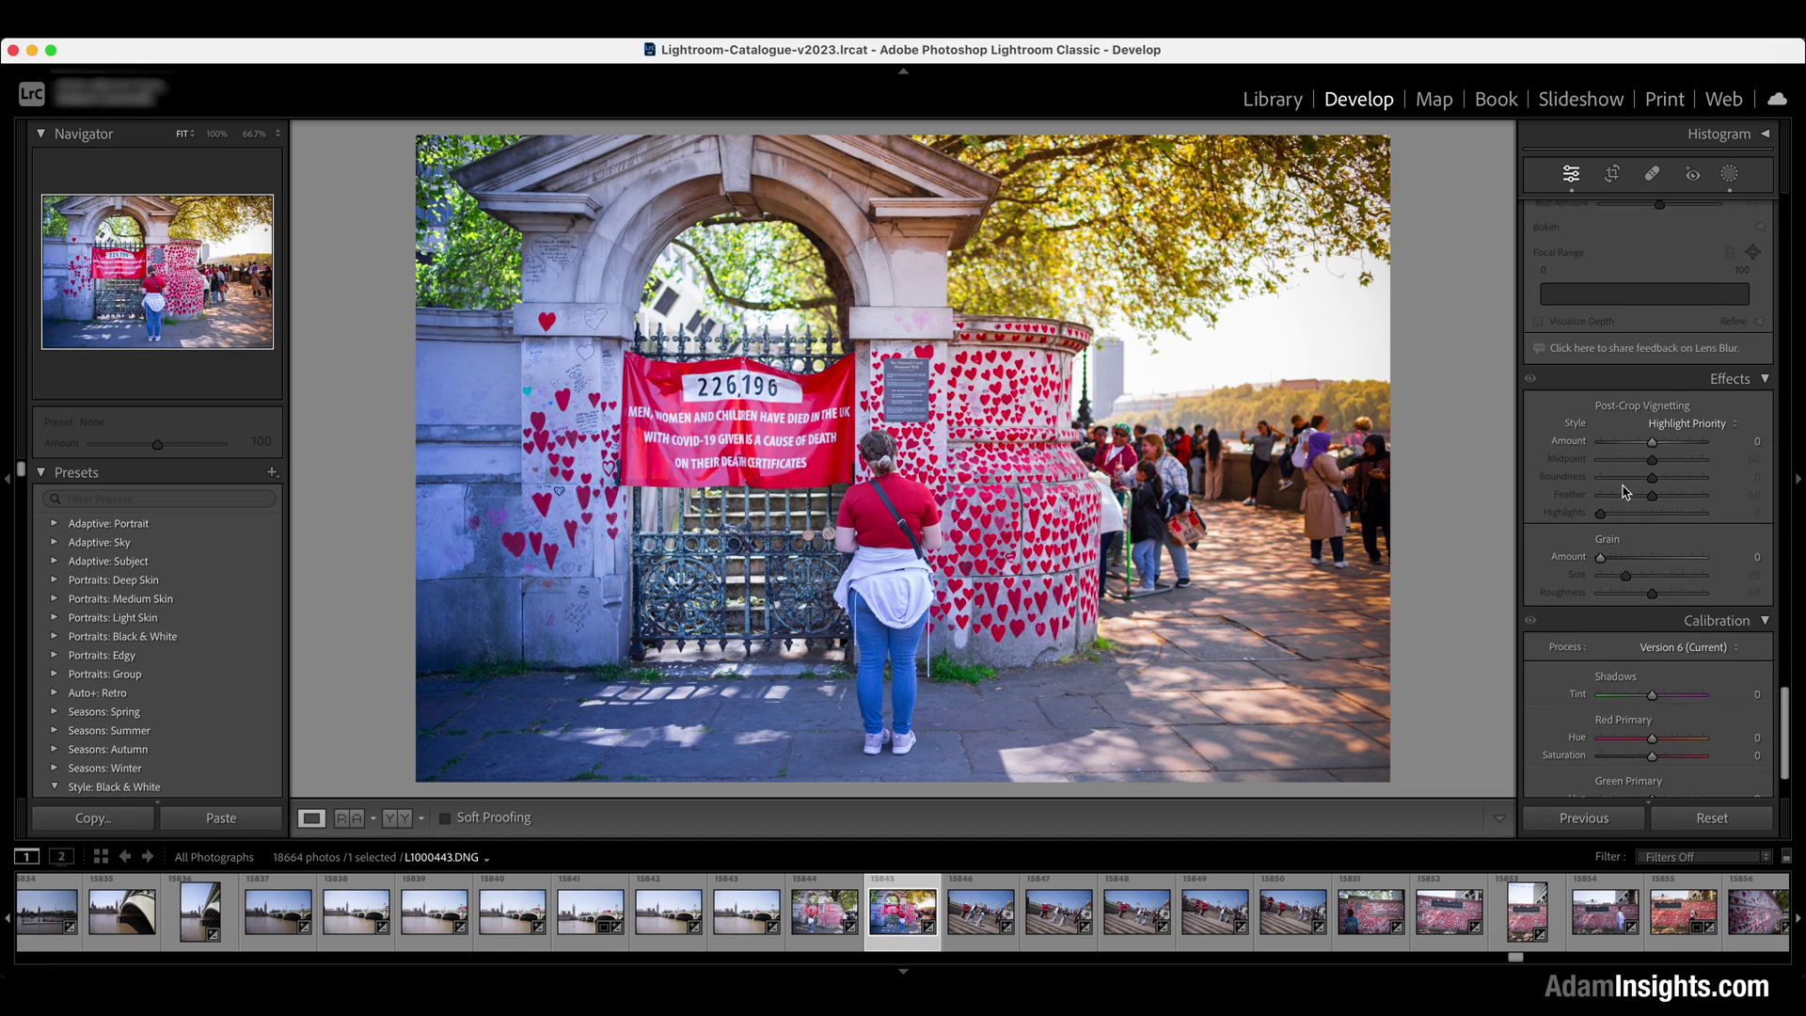
scroll(1626, 490, down, 3)
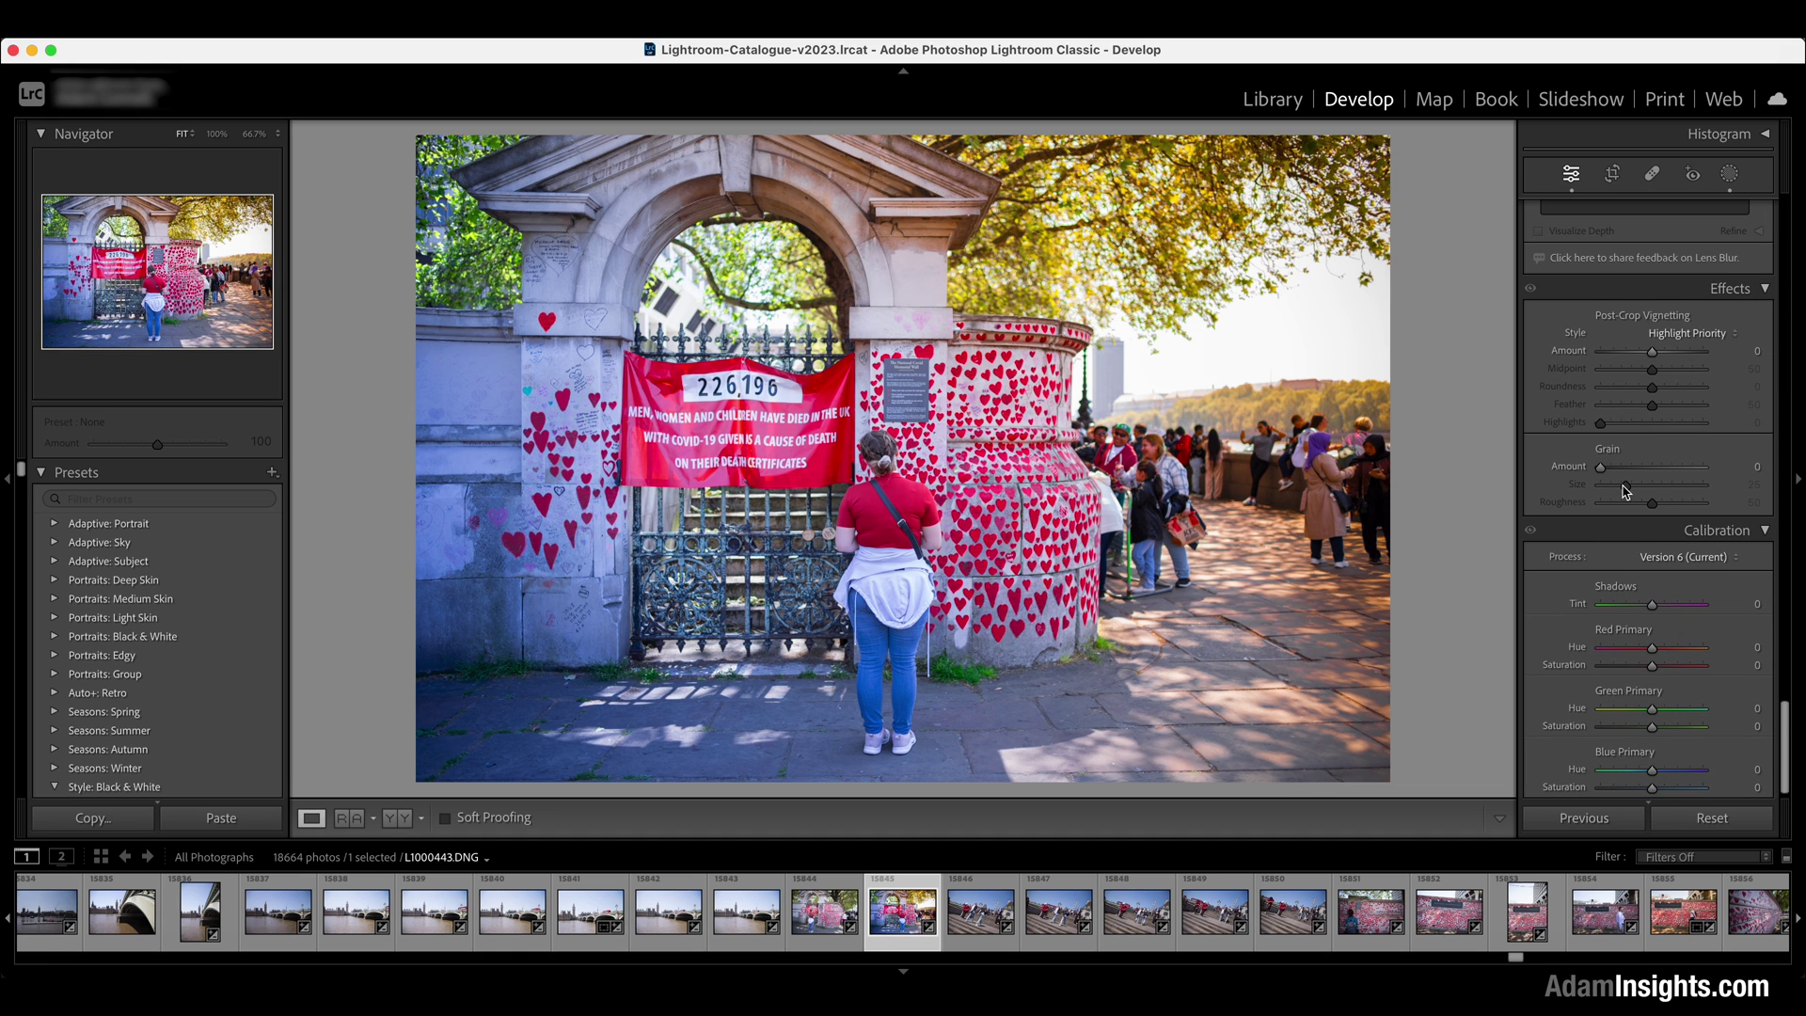